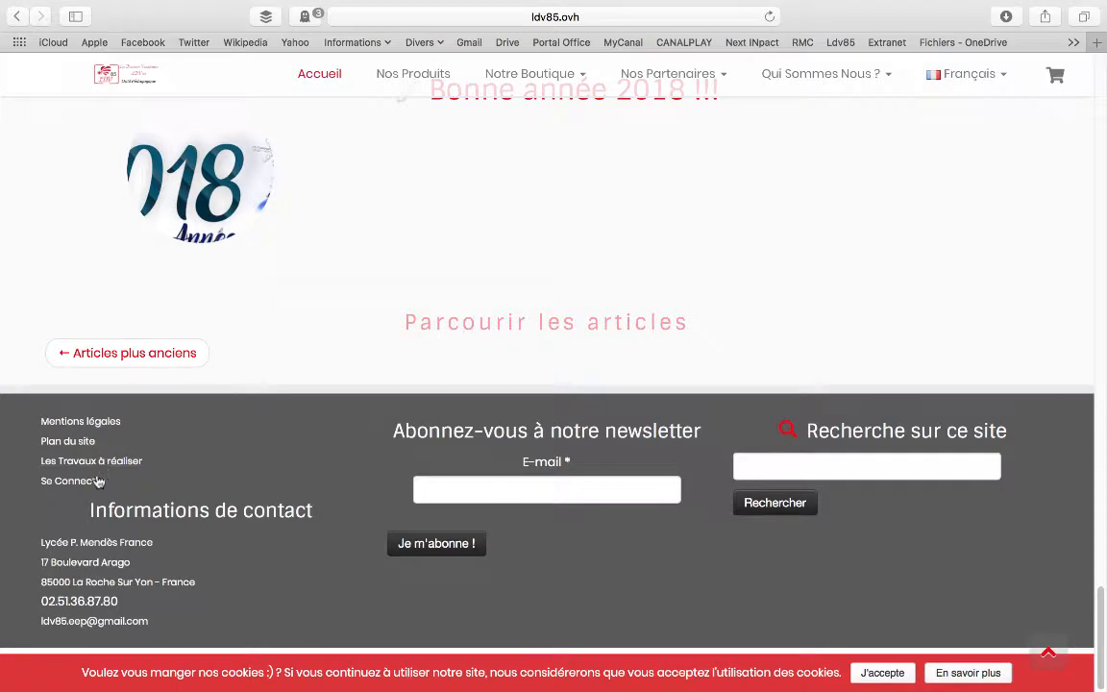
Open the site's login page from the footer and choose to sign in with a username and password
{"action": "left_click", "coordinate": [93, 483]}
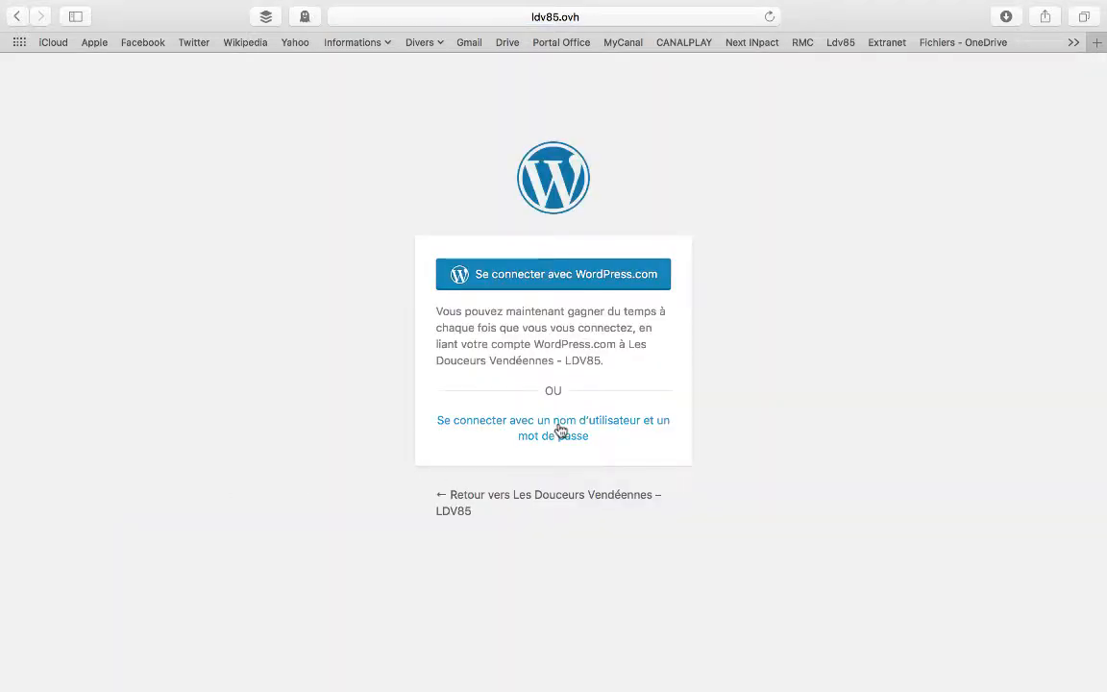
{"action": "left_click", "coordinate": [558, 434]}
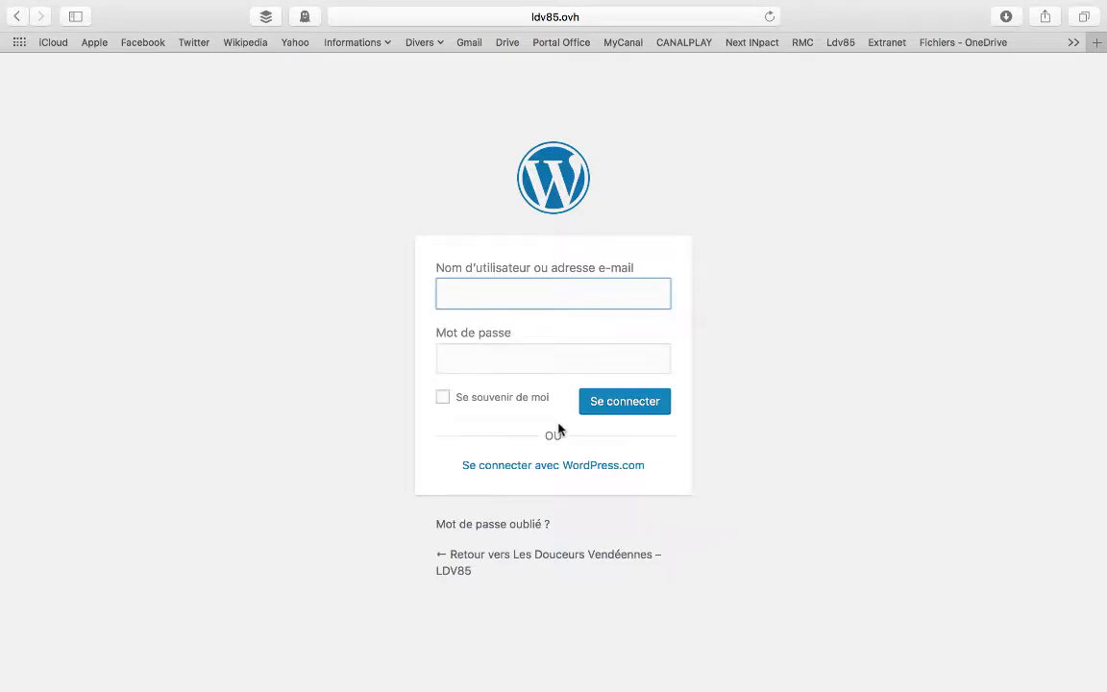
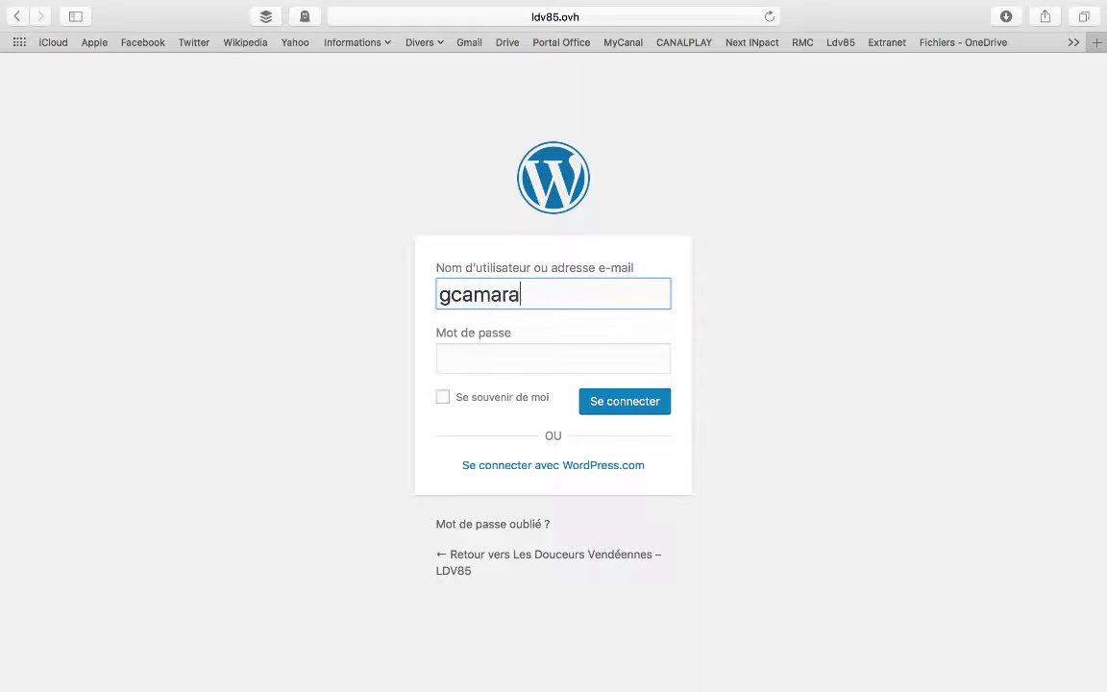
Sign in to the site with the account's username and password
{"action": "key", "text": "Tab"}
{"action": "type", "text": "•"}
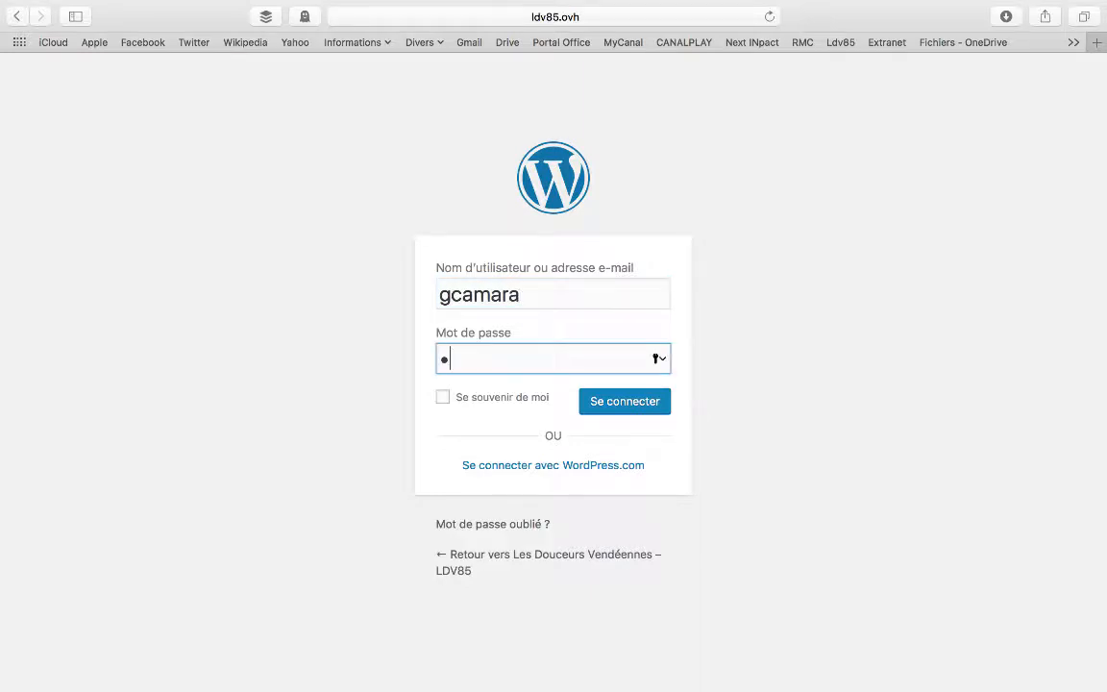
{"action": "type", "text": "•••••••••••••••••"}
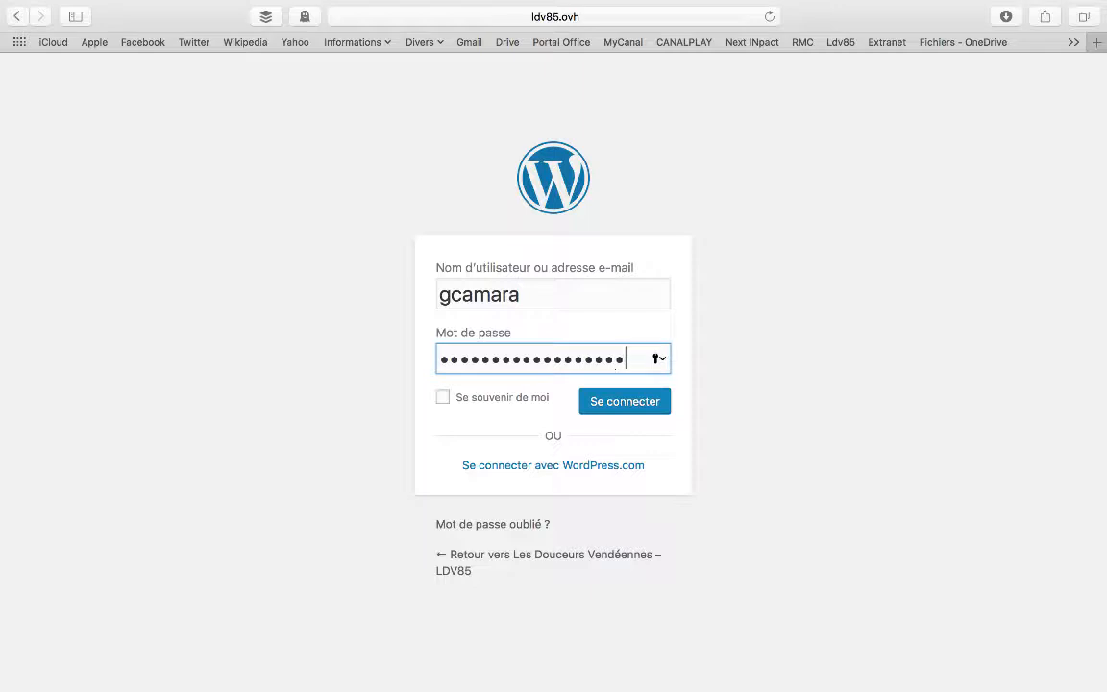
{"action": "type", "text": "•••"}
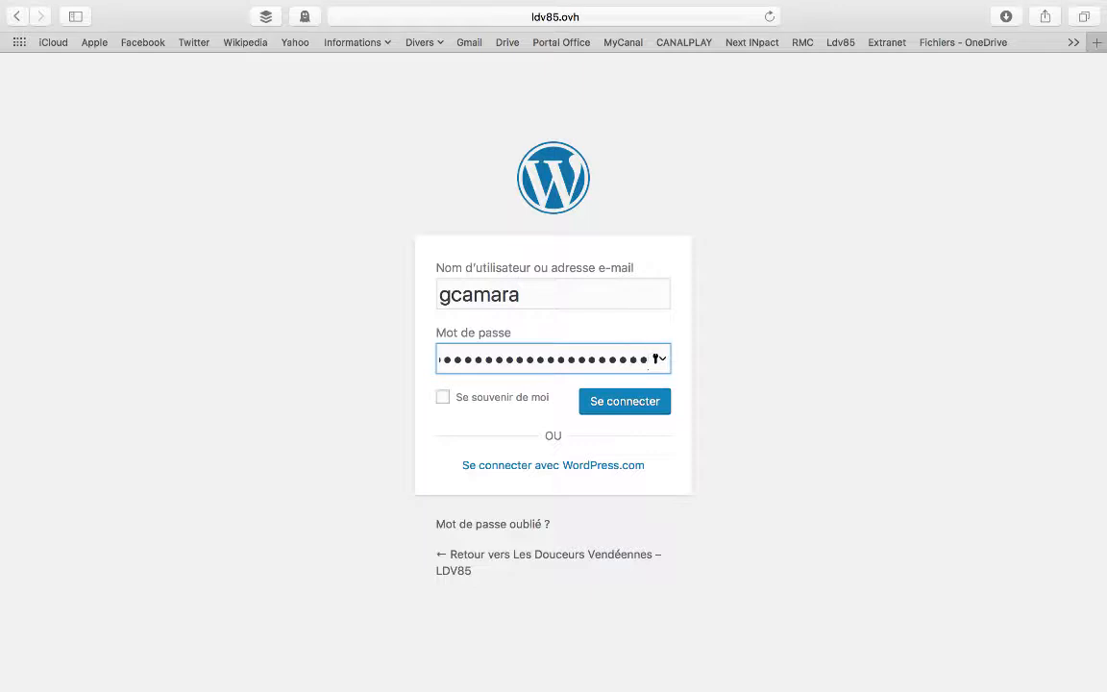
{"action": "left_click", "coordinate": [598, 413]}
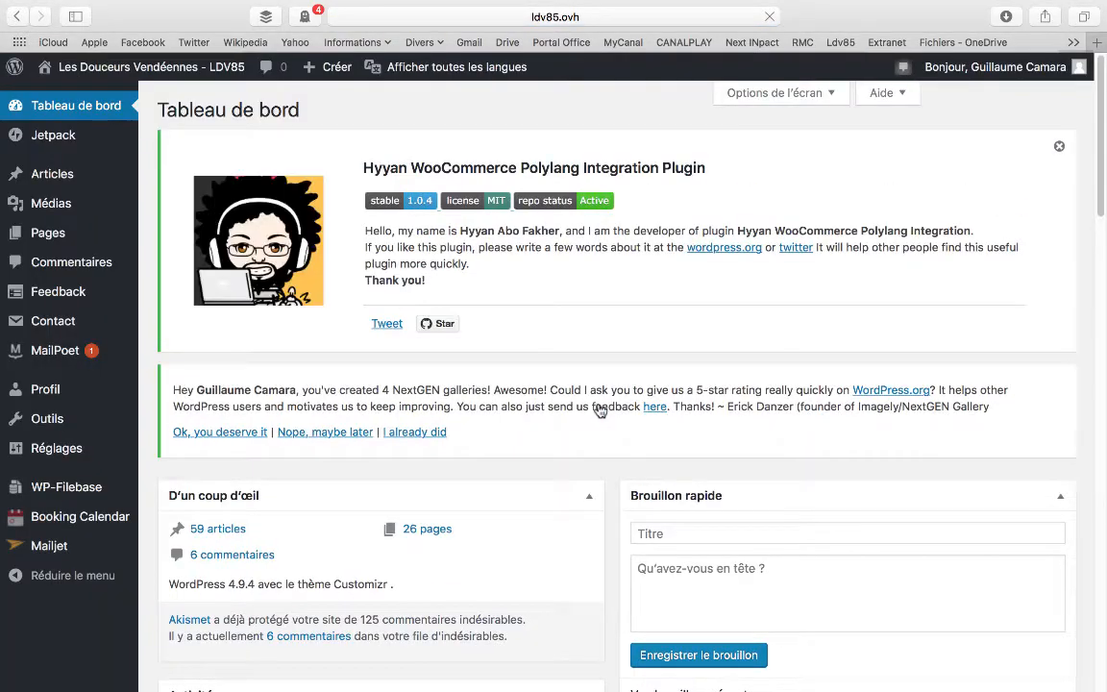
Dismiss the WooCommerce Polylang Integration plugin notice and look over the dashboard's activity, comments and news sections
{"action": "left_click", "coordinate": [1059, 149]}
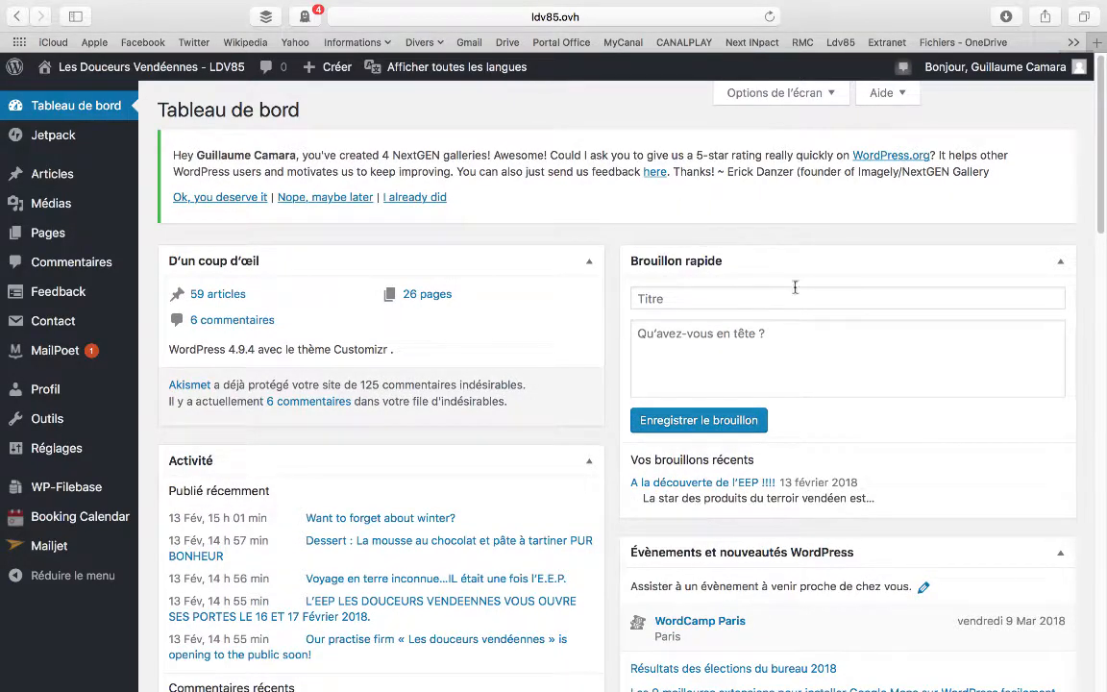
{"action": "scroll", "coordinate": [794, 286], "scroll_direction": "down", "scroll_amount": 4}
{"action": "scroll", "coordinate": [794, 287], "scroll_direction": "down", "scroll_amount": 4}
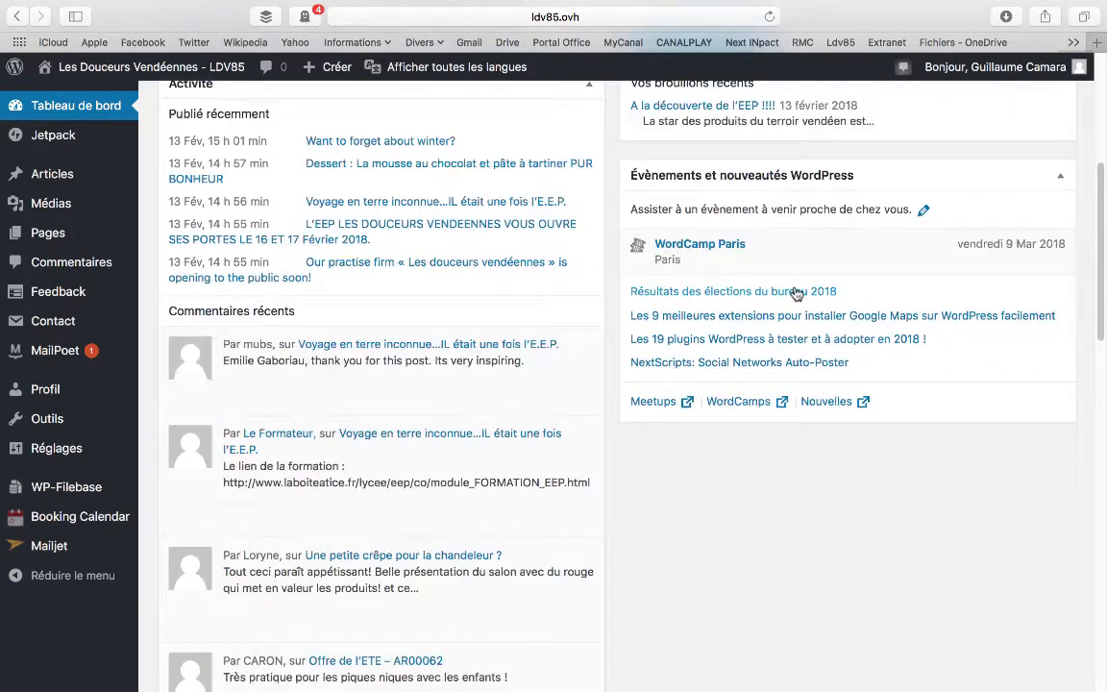
{"action": "scroll", "coordinate": [795, 289], "scroll_direction": "up", "scroll_amount": 8}
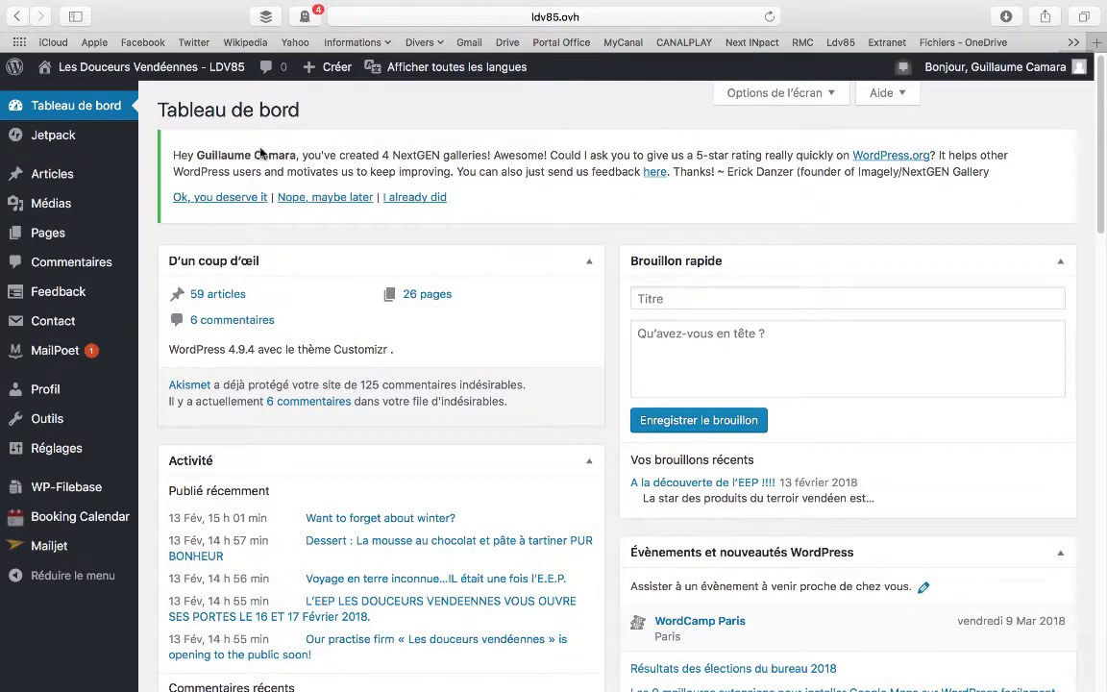
Open the list of all the site's pages
{"action": "mouse_move", "coordinate": [110, 178]}
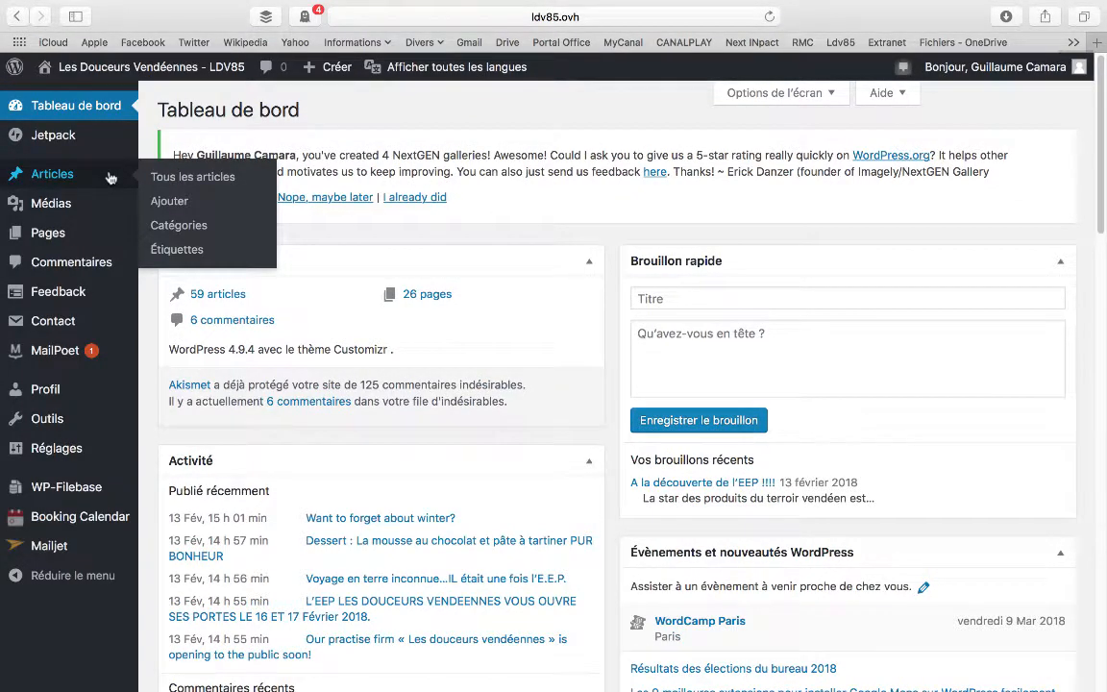
{"action": "mouse_move", "coordinate": [106, 237]}
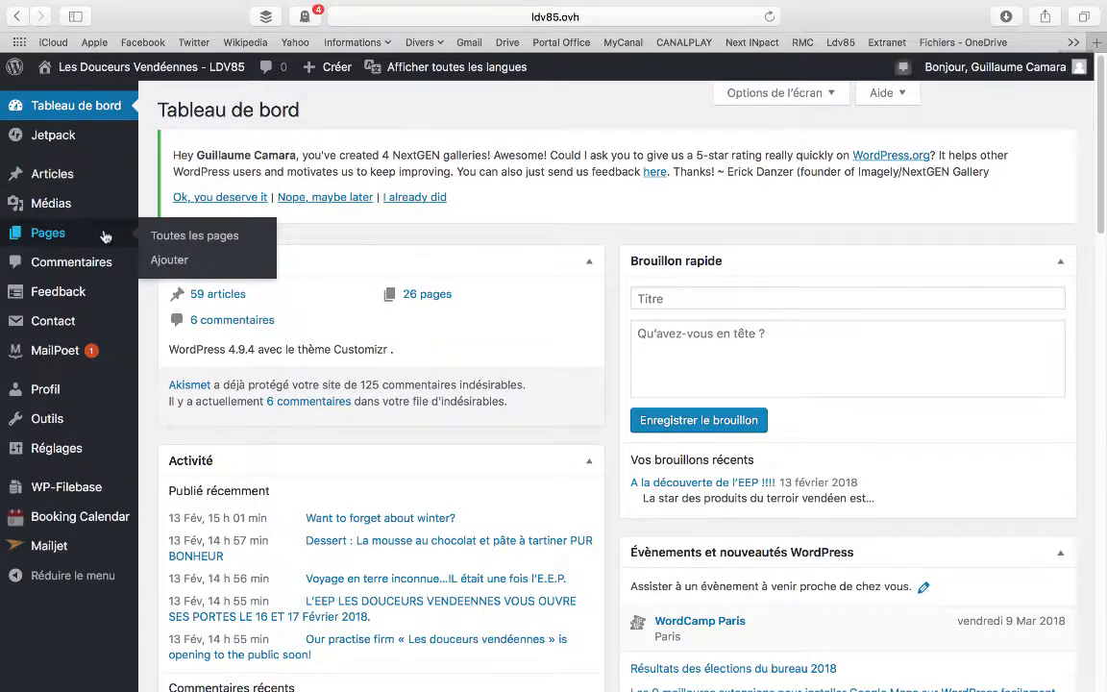
{"action": "left_click", "coordinate": [206, 236]}
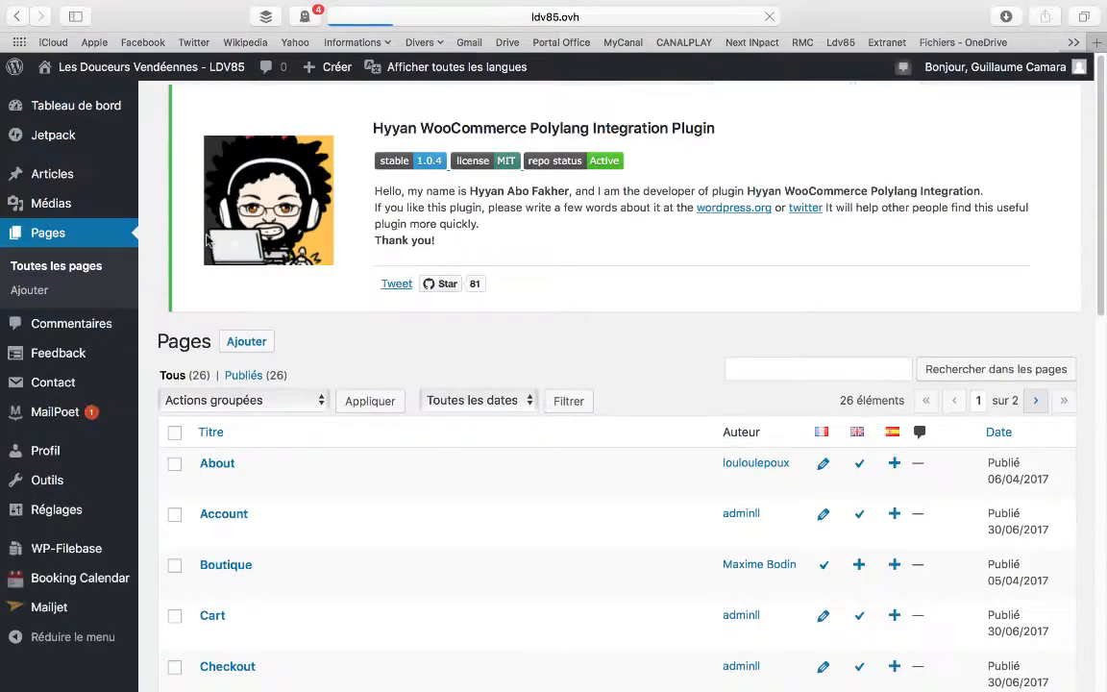
Look through the first screen of the page list, examining titles, authors, translation status and publication dates
{"action": "scroll", "coordinate": [923, 145], "scroll_direction": "down", "scroll_amount": 3}
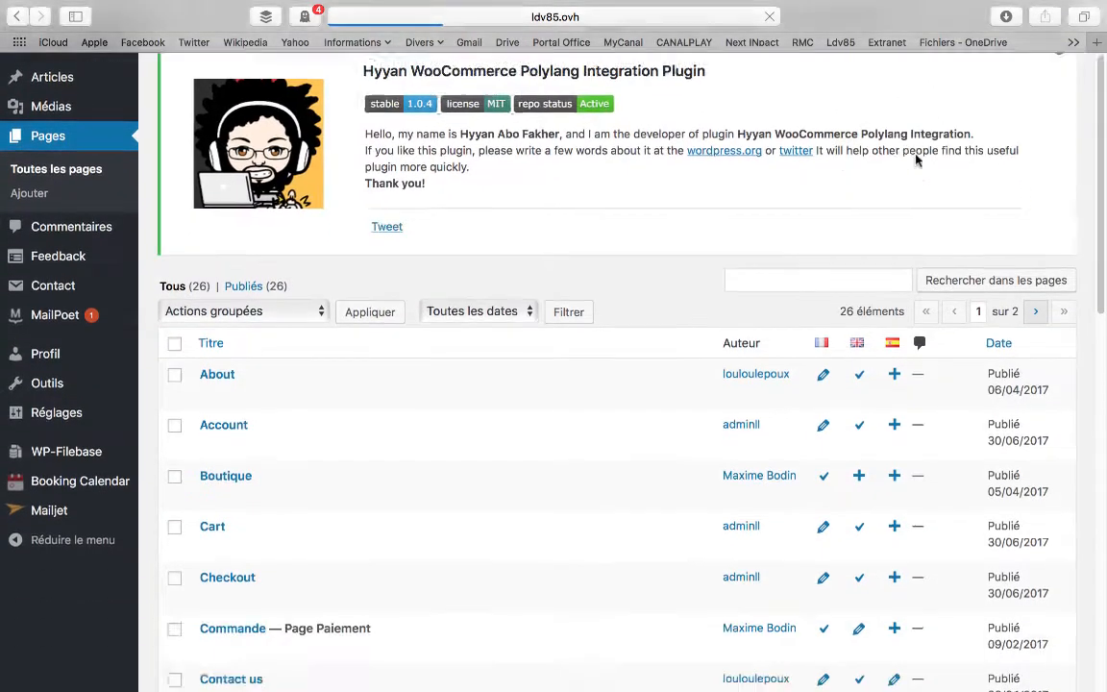
{"action": "scroll", "coordinate": [916, 161], "scroll_direction": "down", "scroll_amount": 3}
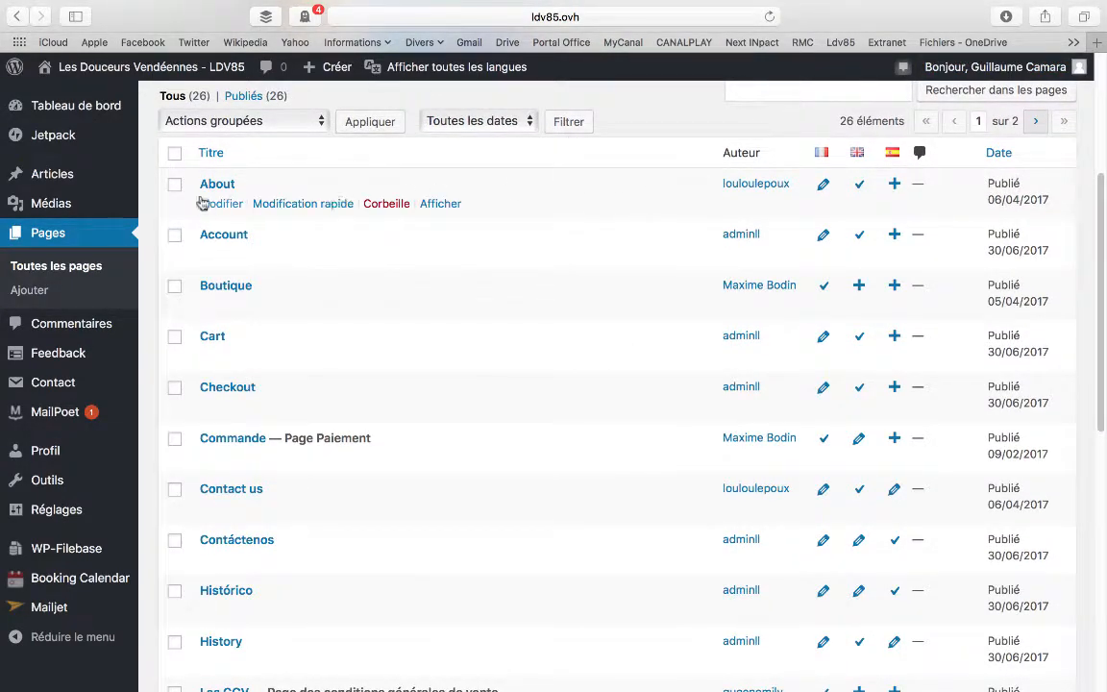
{"action": "scroll", "coordinate": [587, 239], "scroll_direction": "down", "scroll_amount": 3}
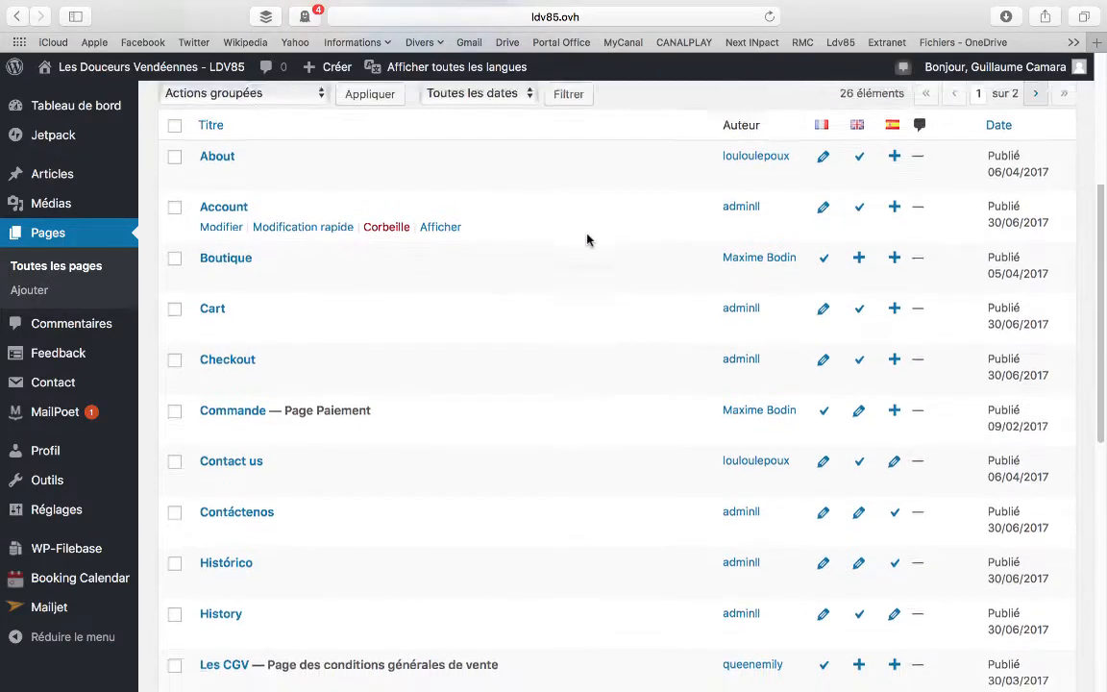
{"action": "scroll", "coordinate": [588, 238], "scroll_direction": "down", "scroll_amount": 4}
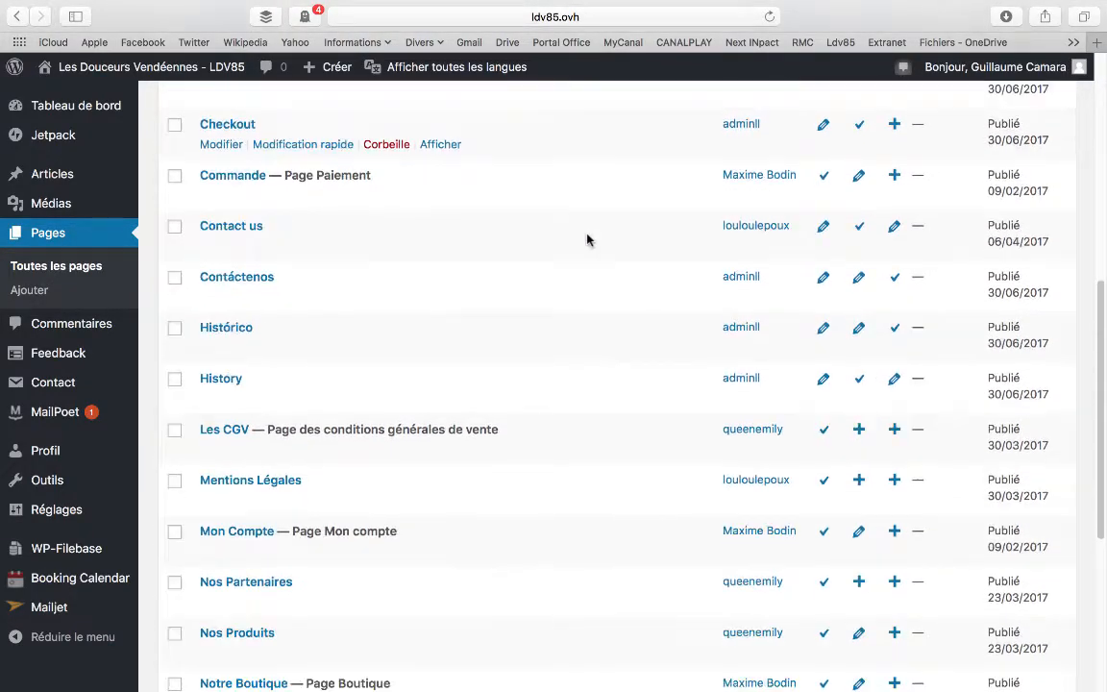
{"action": "scroll", "coordinate": [588, 239], "scroll_direction": "down", "scroll_amount": 1}
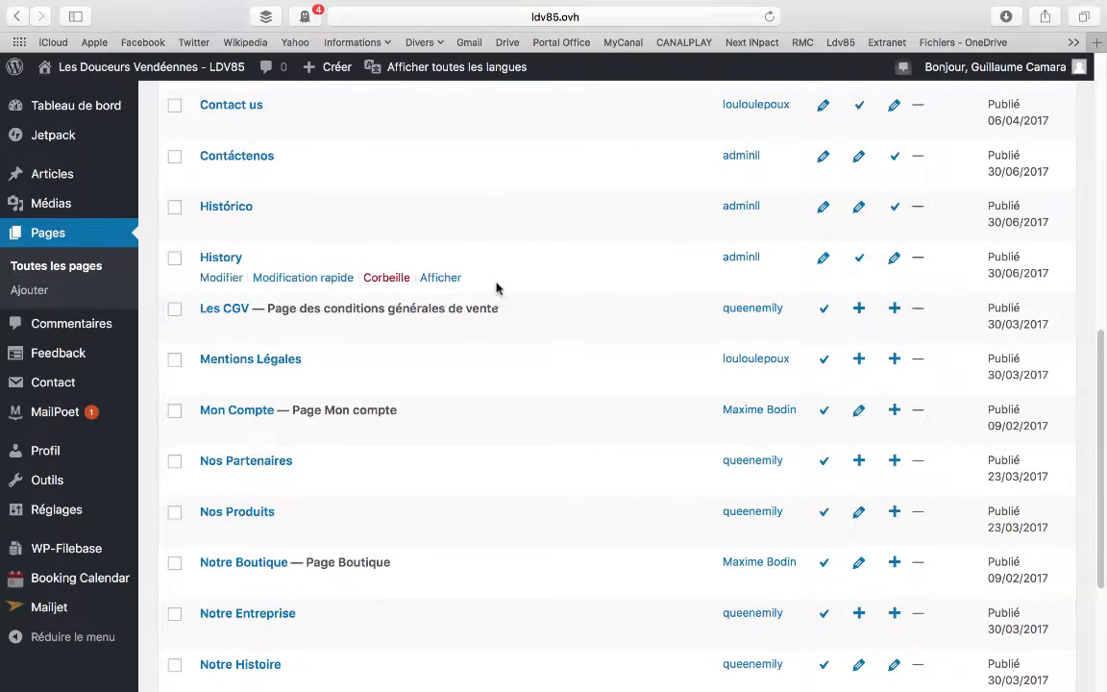
{"action": "scroll", "coordinate": [497, 286], "scroll_direction": "down", "scroll_amount": 2}
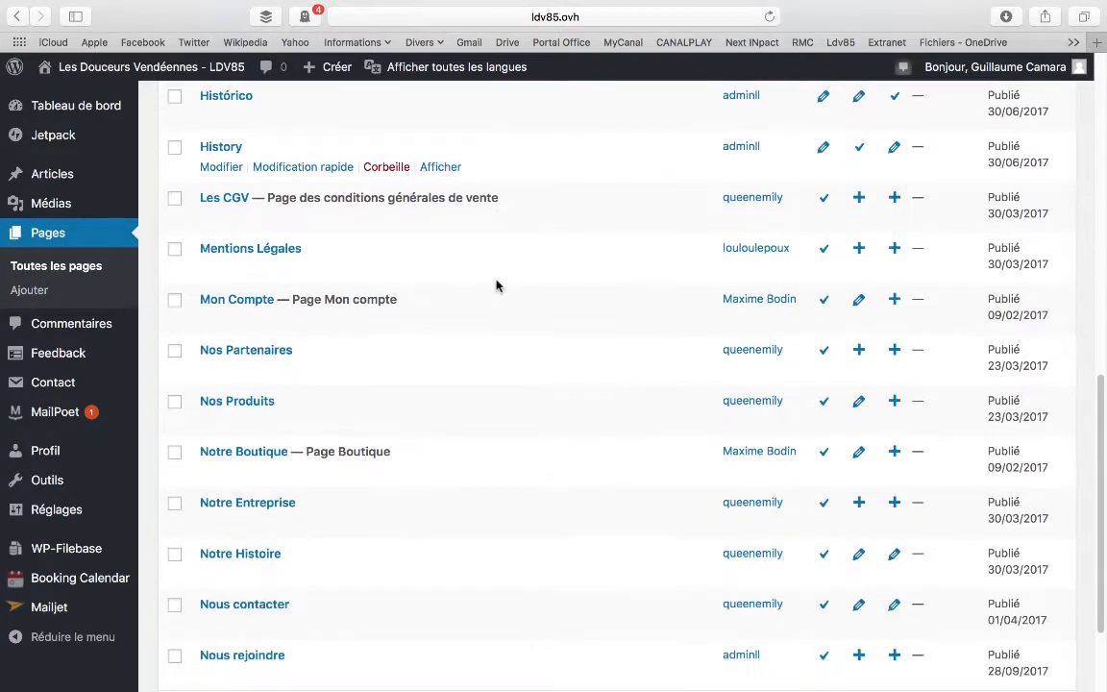
{"action": "scroll", "coordinate": [497, 285], "scroll_direction": "up", "scroll_amount": 3}
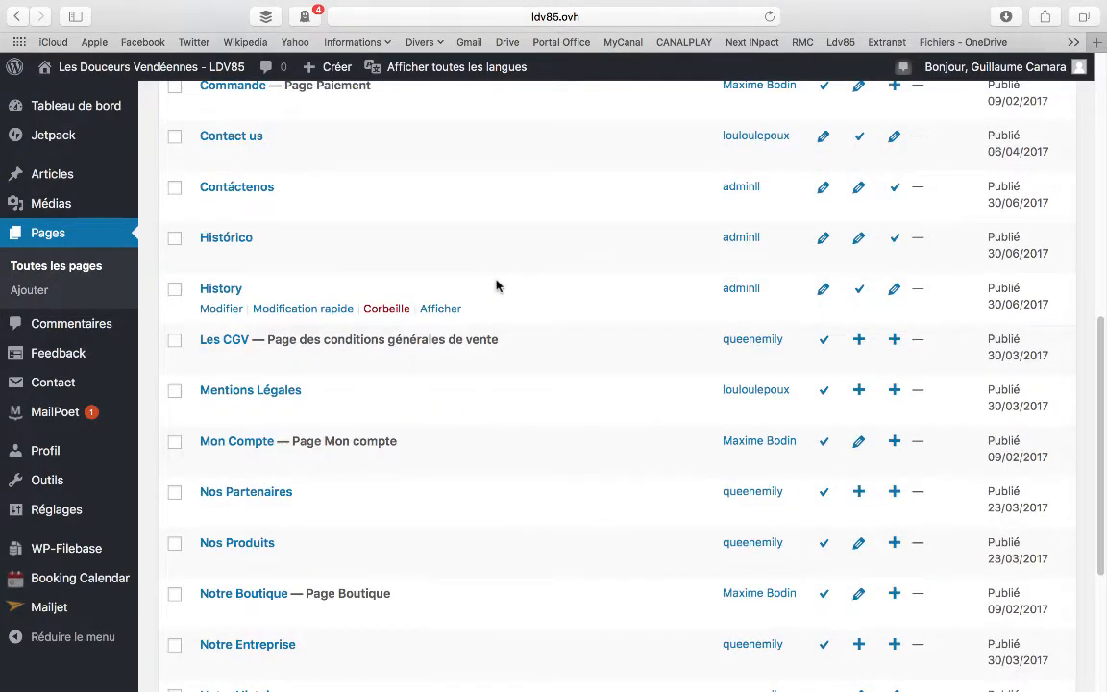
{"action": "scroll", "coordinate": [497, 286], "scroll_direction": "up", "scroll_amount": 3}
{"action": "scroll", "coordinate": [497, 286], "scroll_direction": "up", "scroll_amount": 4}
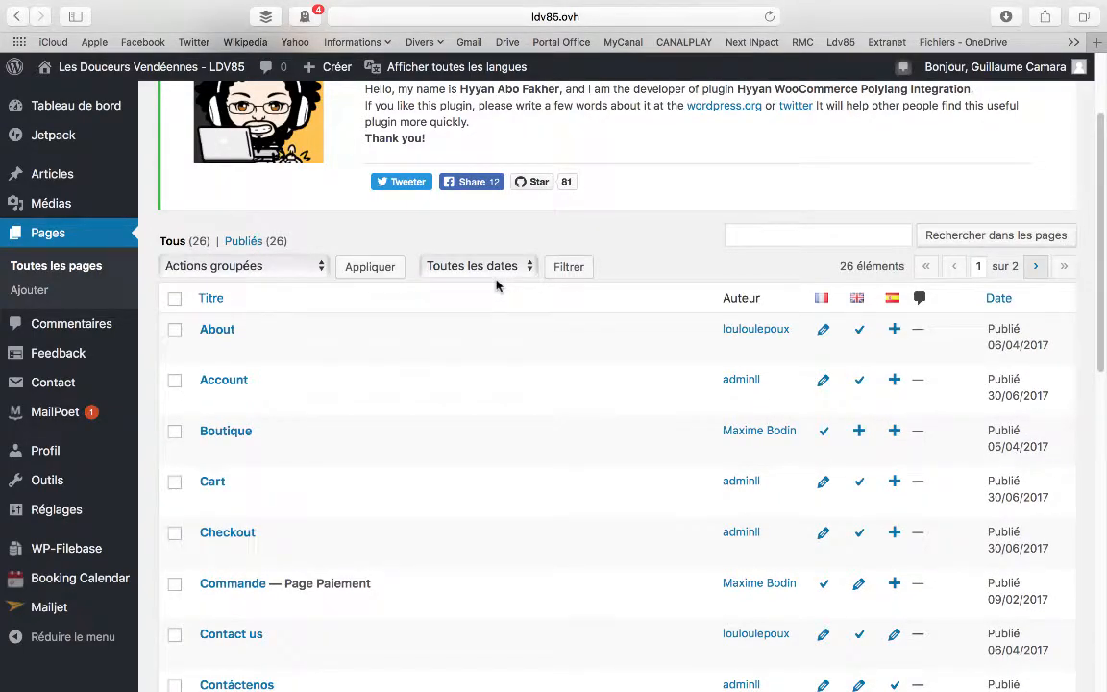
{"action": "scroll", "coordinate": [497, 285], "scroll_direction": "down", "scroll_amount": 10}
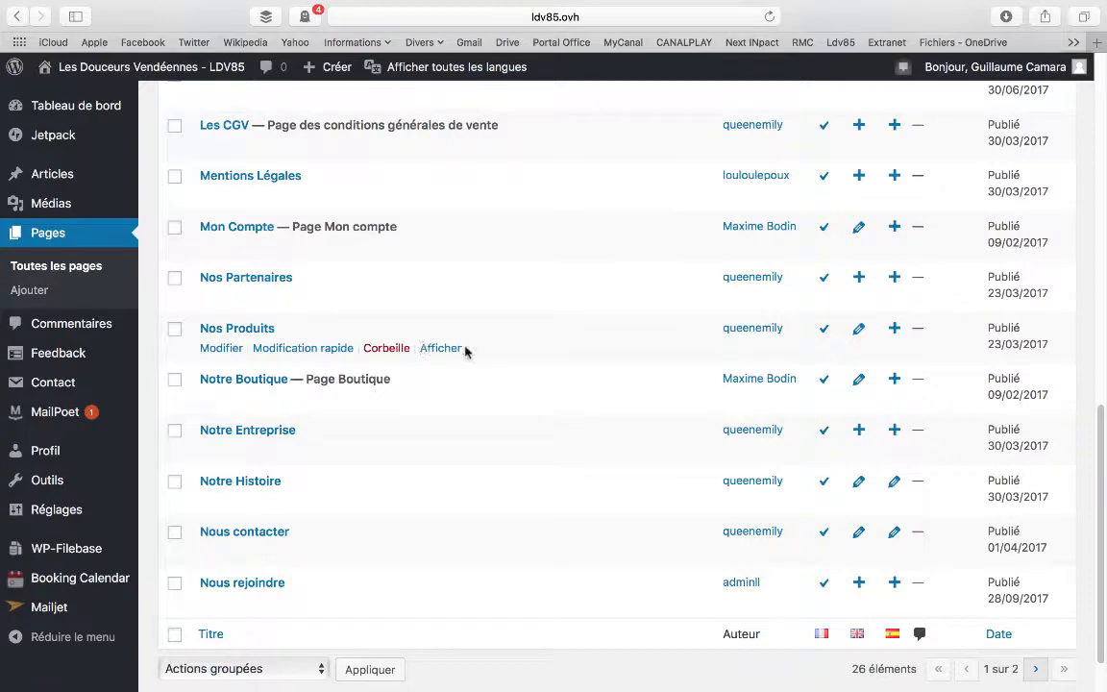
Open the list of all articles and dismiss the WooCommerce Polylang Integration plugin notice above it
{"action": "scroll", "coordinate": [465, 352], "scroll_direction": "up", "scroll_amount": 10}
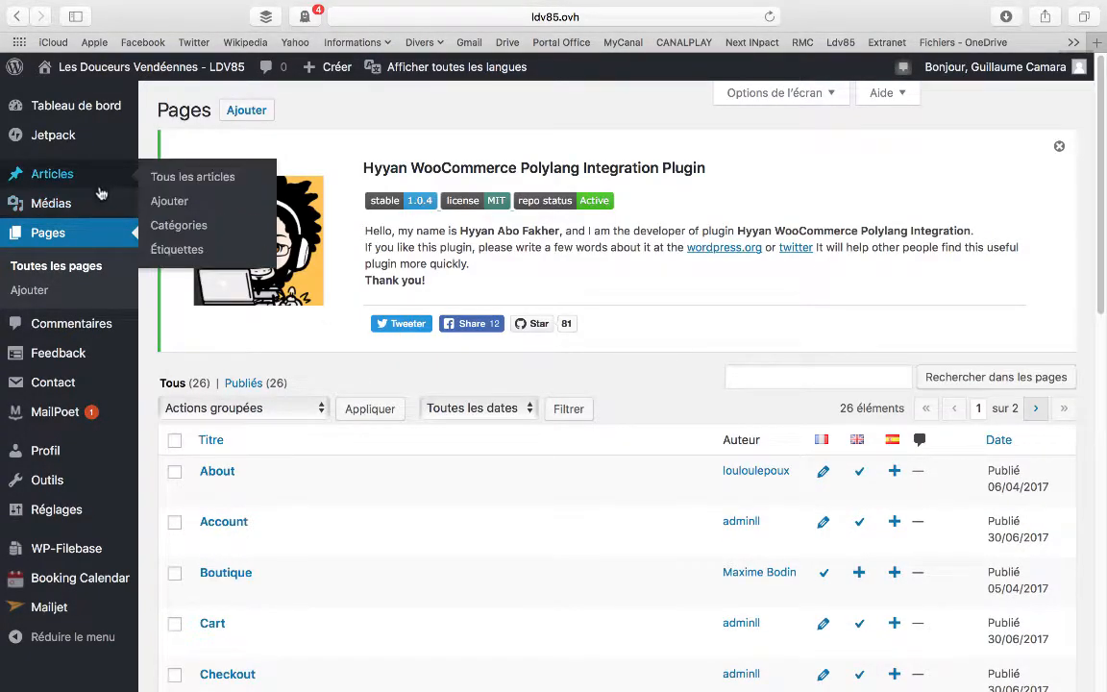
{"action": "left_click", "coordinate": [182, 181]}
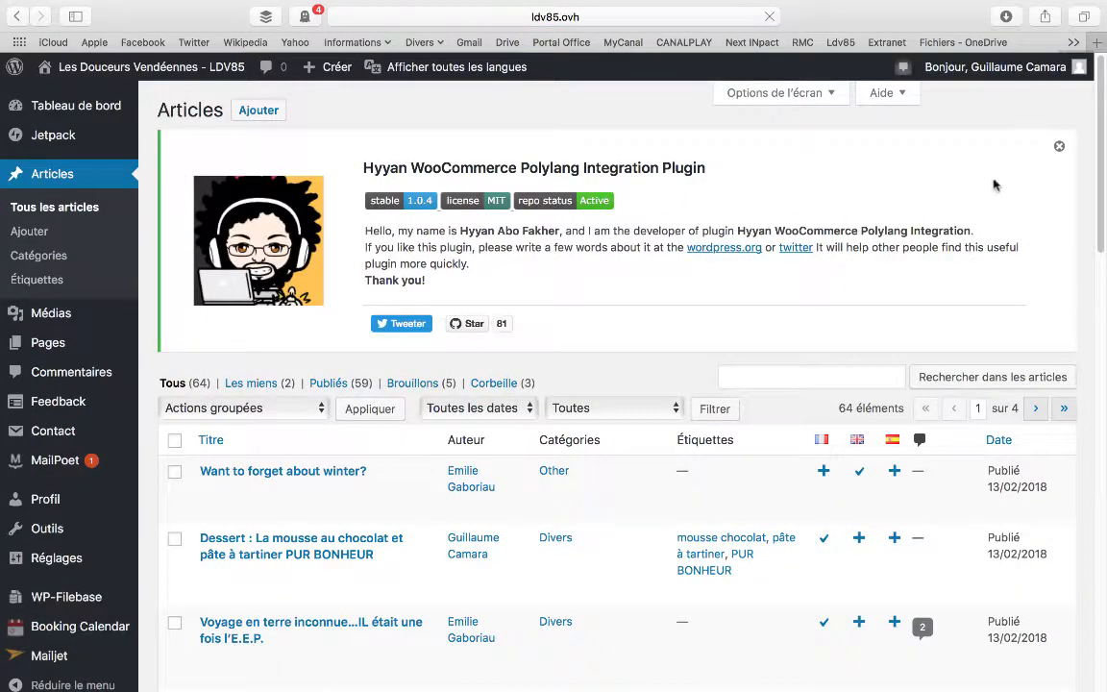
{"action": "left_click", "coordinate": [1059, 146]}
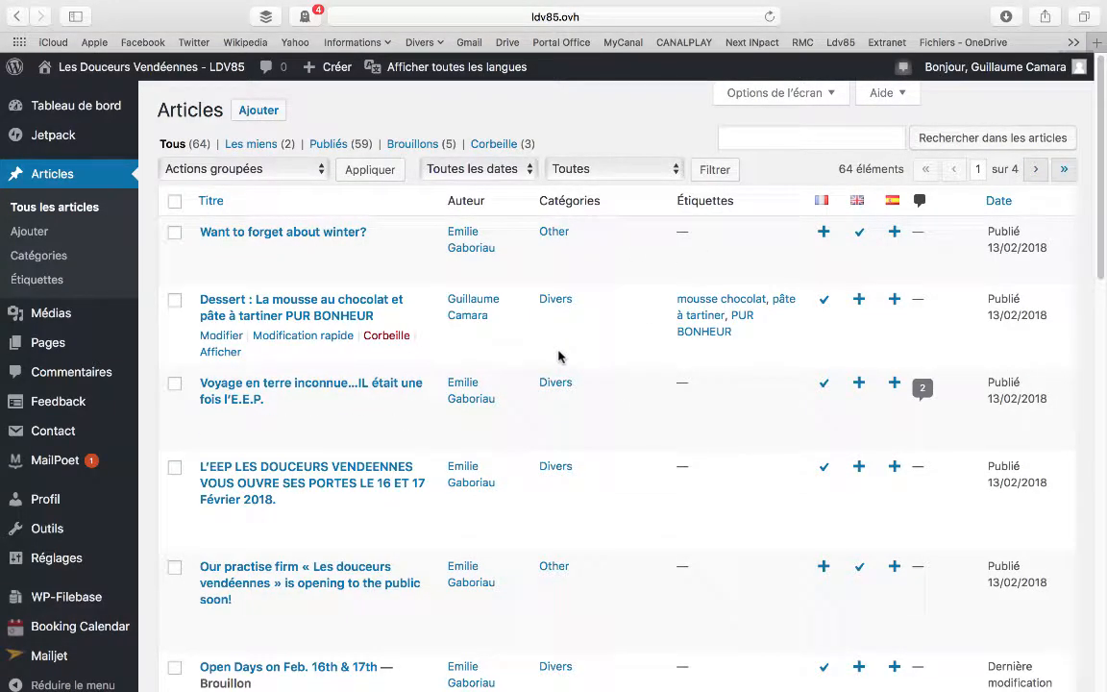
Start a new article and dismiss the WooCommerce Polylang Integration plugin notice above the editor
{"action": "scroll", "coordinate": [559, 357], "scroll_direction": "down", "scroll_amount": 1}
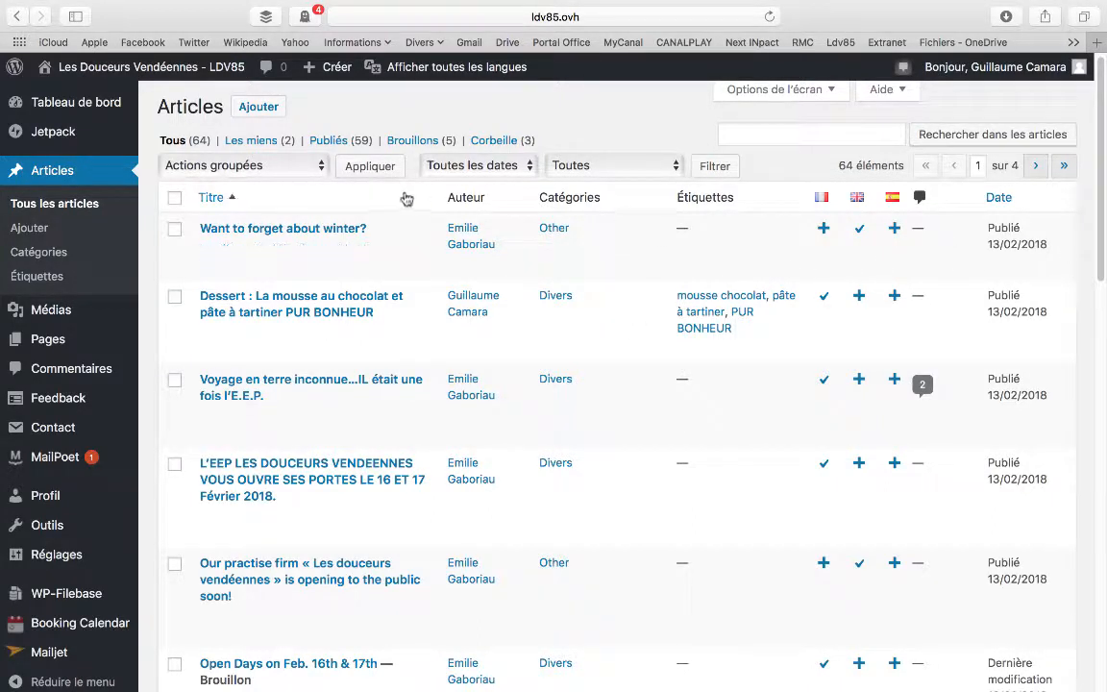
{"action": "left_click", "coordinate": [262, 107]}
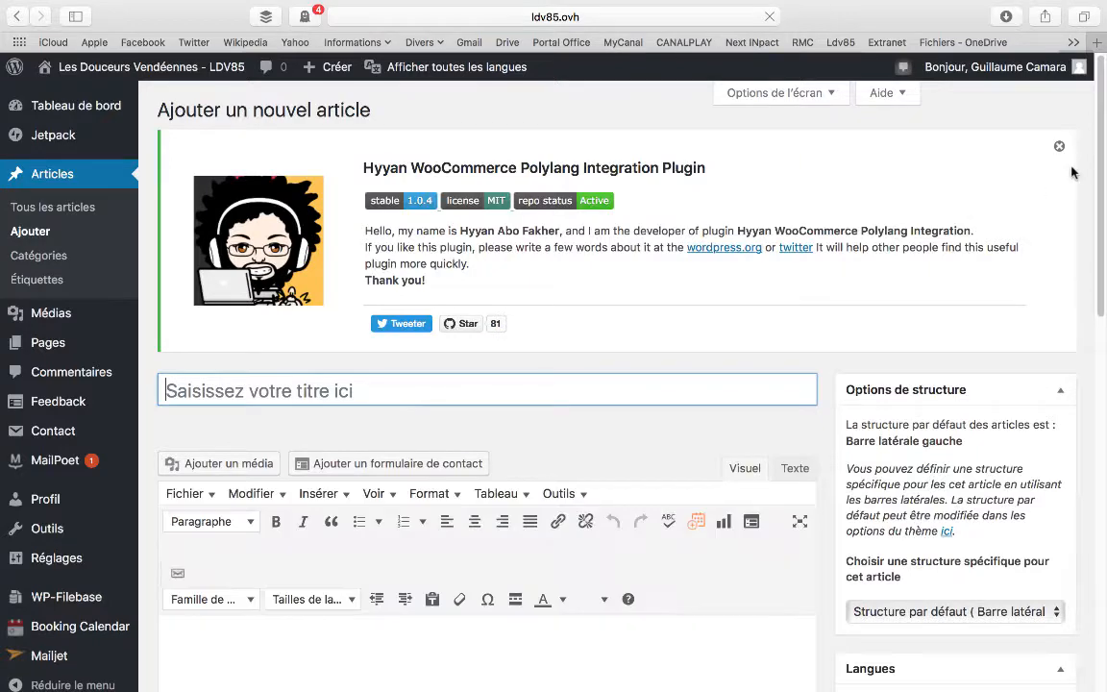
{"action": "left_click", "coordinate": [1059, 147]}
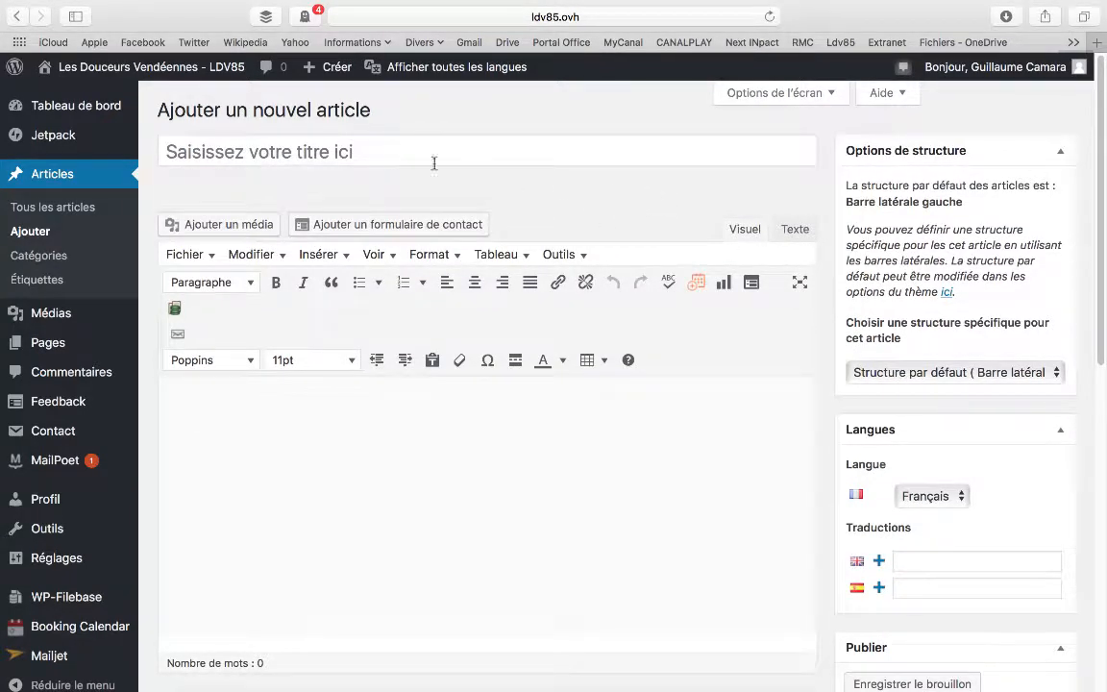
Check which languages and which sidebar structures are available for the new article, leaving both settings as they are
{"action": "scroll", "coordinate": [524, 208], "scroll_direction": "down", "scroll_amount": 3}
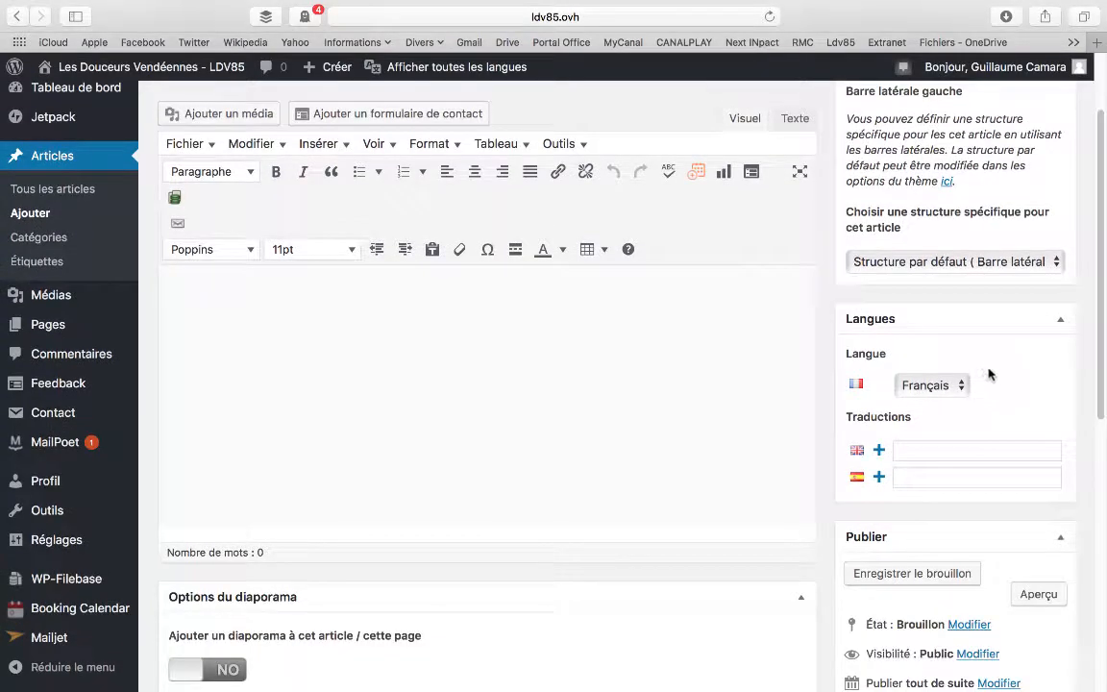
{"action": "left_click", "coordinate": [957, 385]}
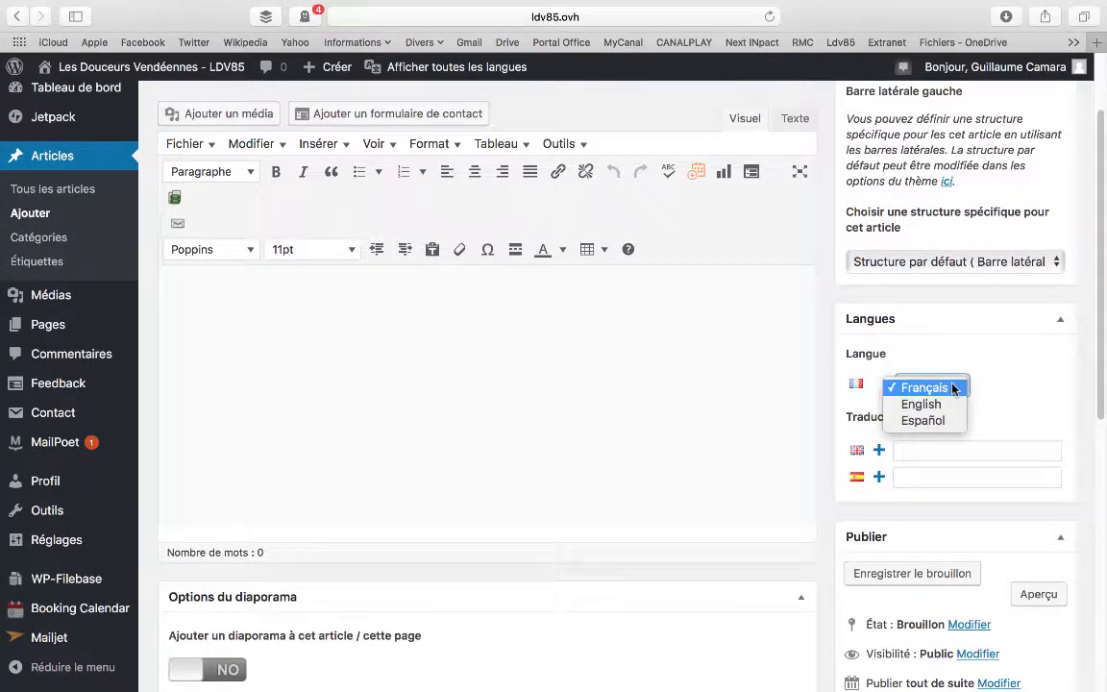
{"action": "left_click", "coordinate": [985, 345]}
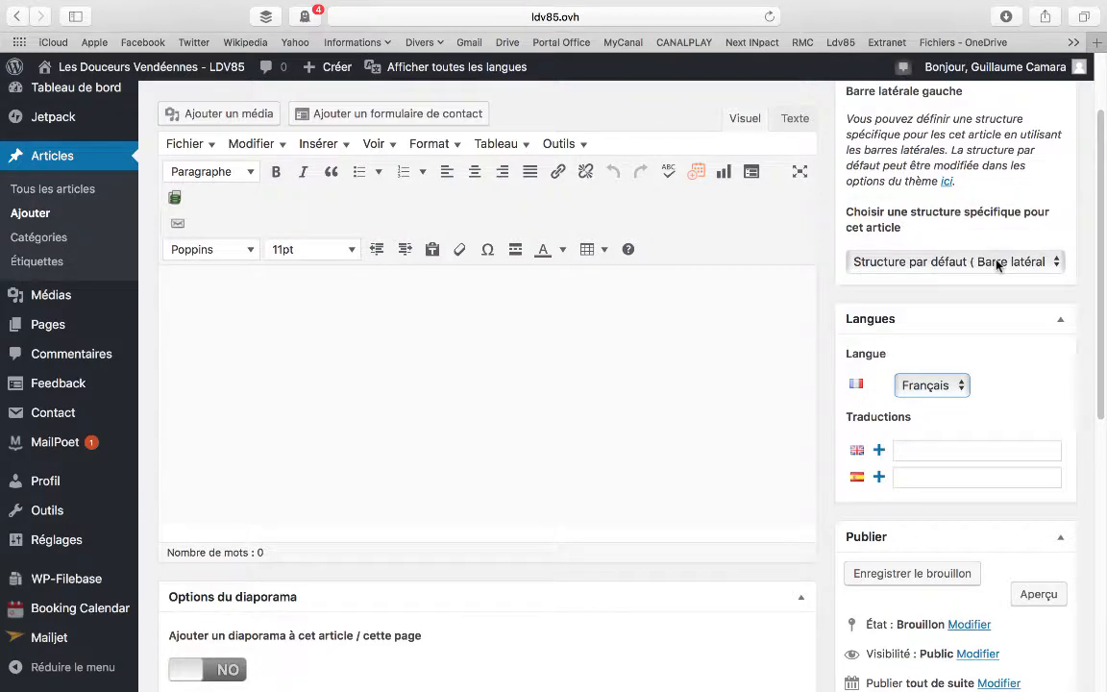
{"action": "left_click", "coordinate": [998, 264]}
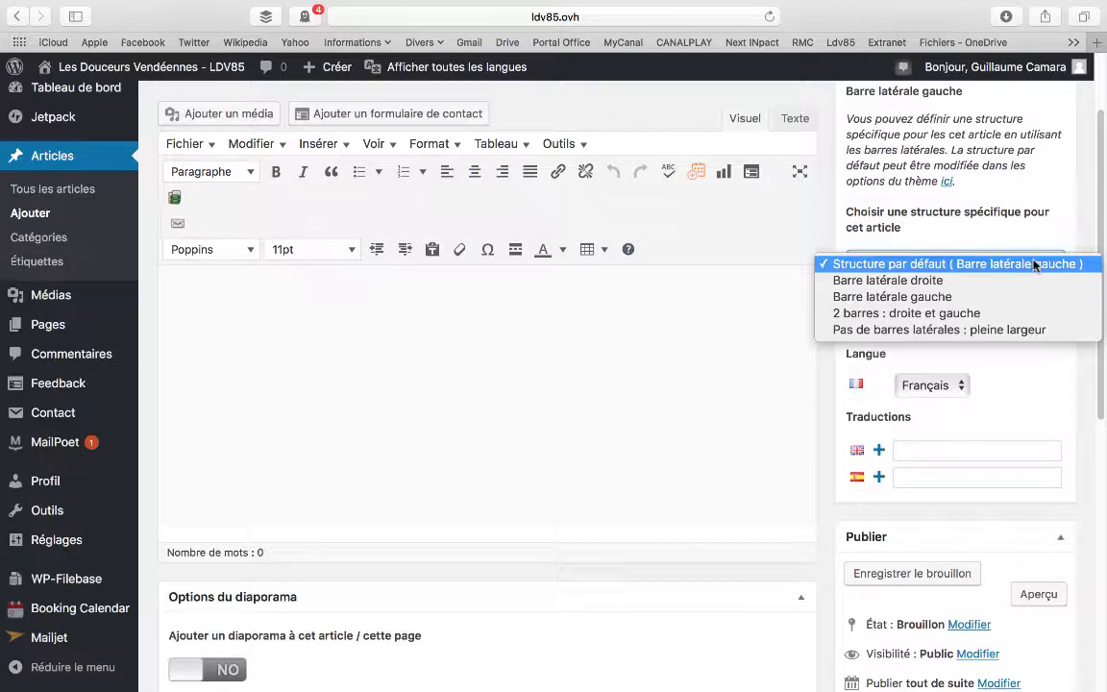
{"action": "left_click", "coordinate": [775, 294]}
{"action": "scroll", "coordinate": [780, 310], "scroll_direction": "down", "scroll_amount": 5}
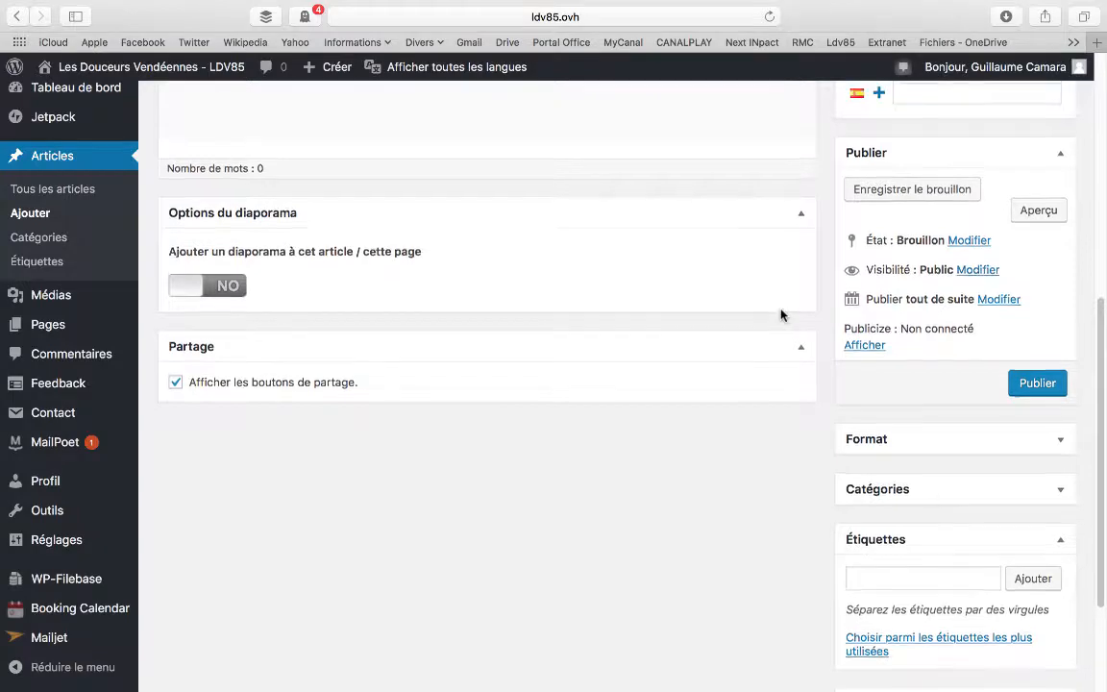
{"action": "scroll", "coordinate": [780, 315], "scroll_direction": "up", "scroll_amount": 2}
{"action": "scroll", "coordinate": [781, 315], "scroll_direction": "up", "scroll_amount": 3}
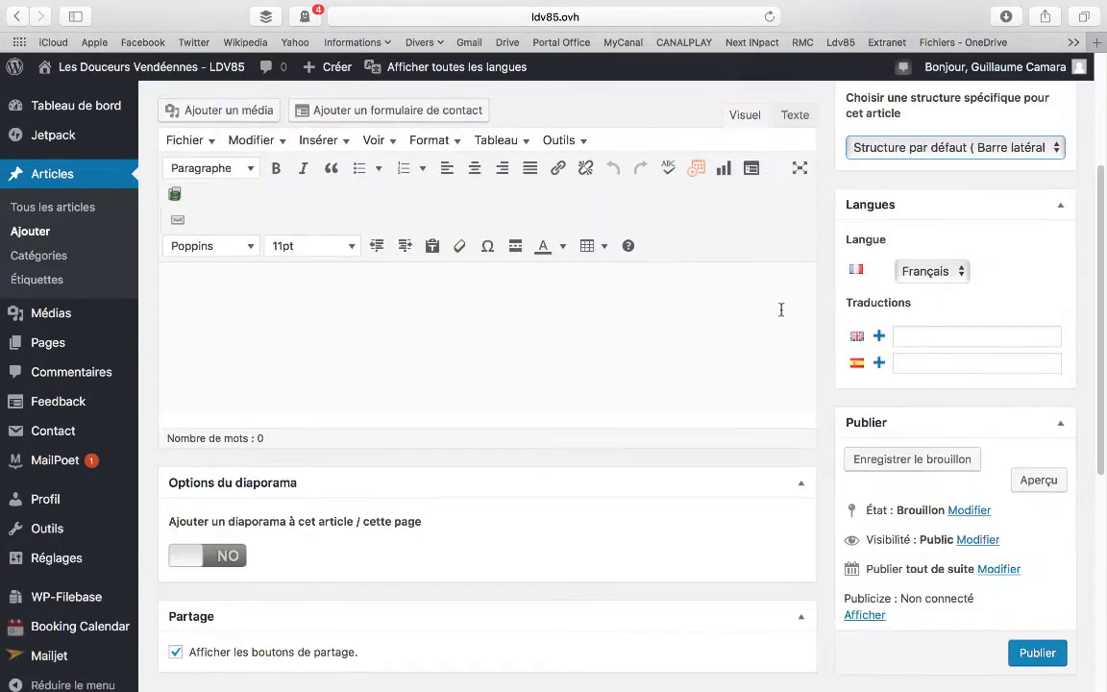
Open the article's publication date, status and visibility settings for editing and examine their available options
{"action": "scroll", "coordinate": [780, 313], "scroll_direction": "down", "scroll_amount": 4}
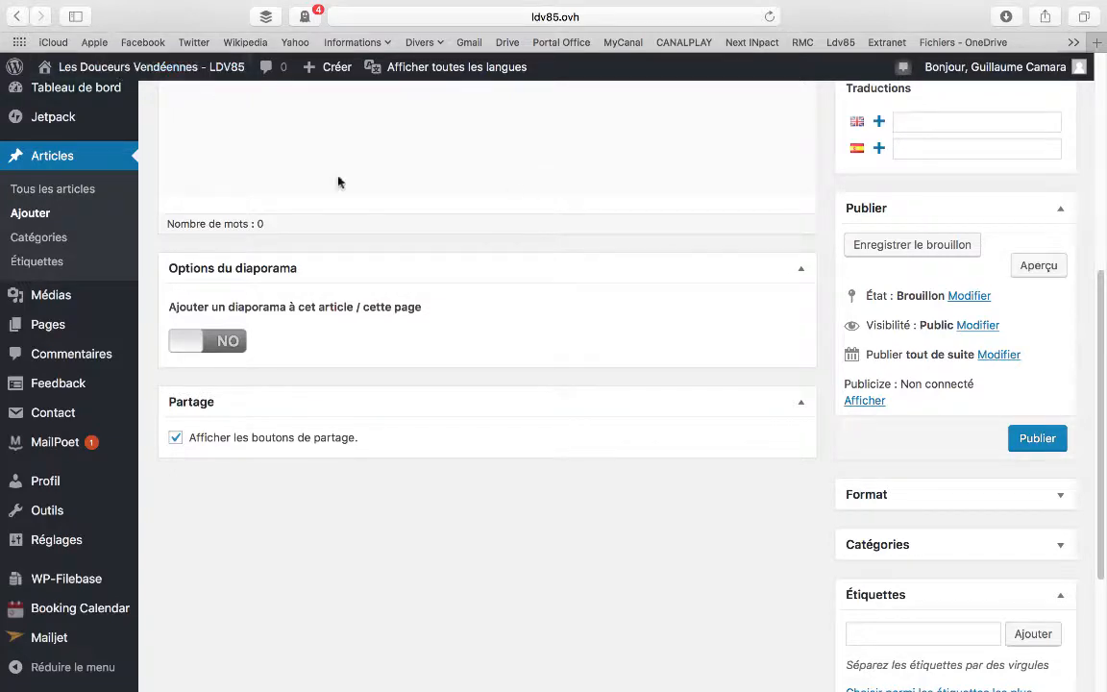
{"action": "left_click", "coordinate": [1006, 355]}
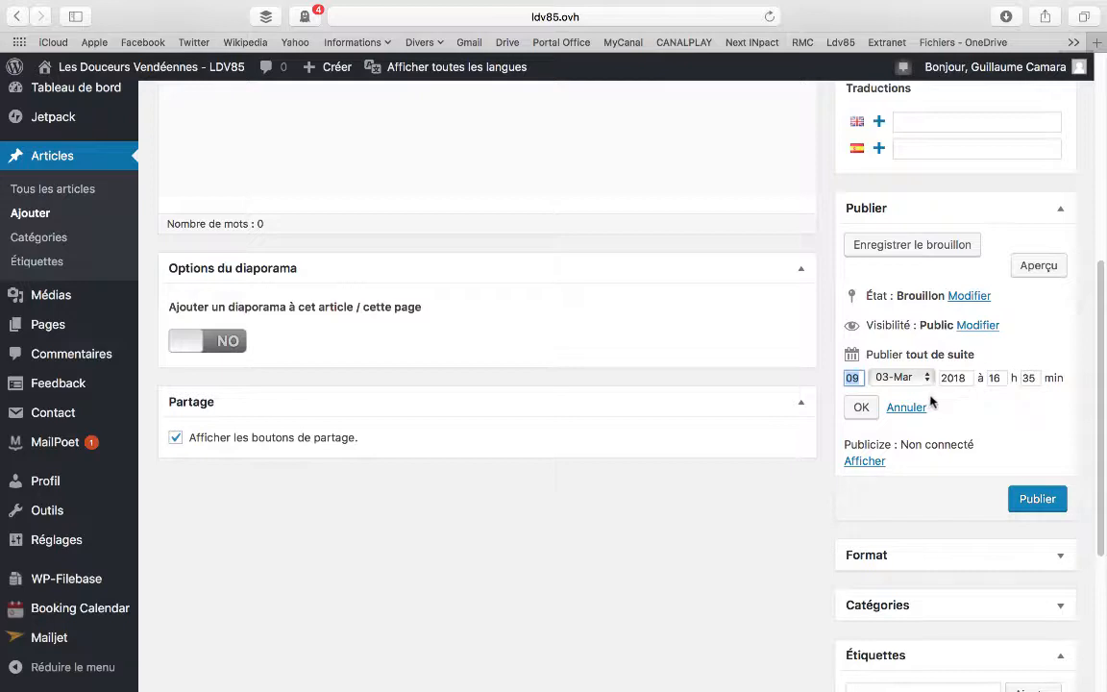
{"action": "left_click", "coordinate": [969, 296]}
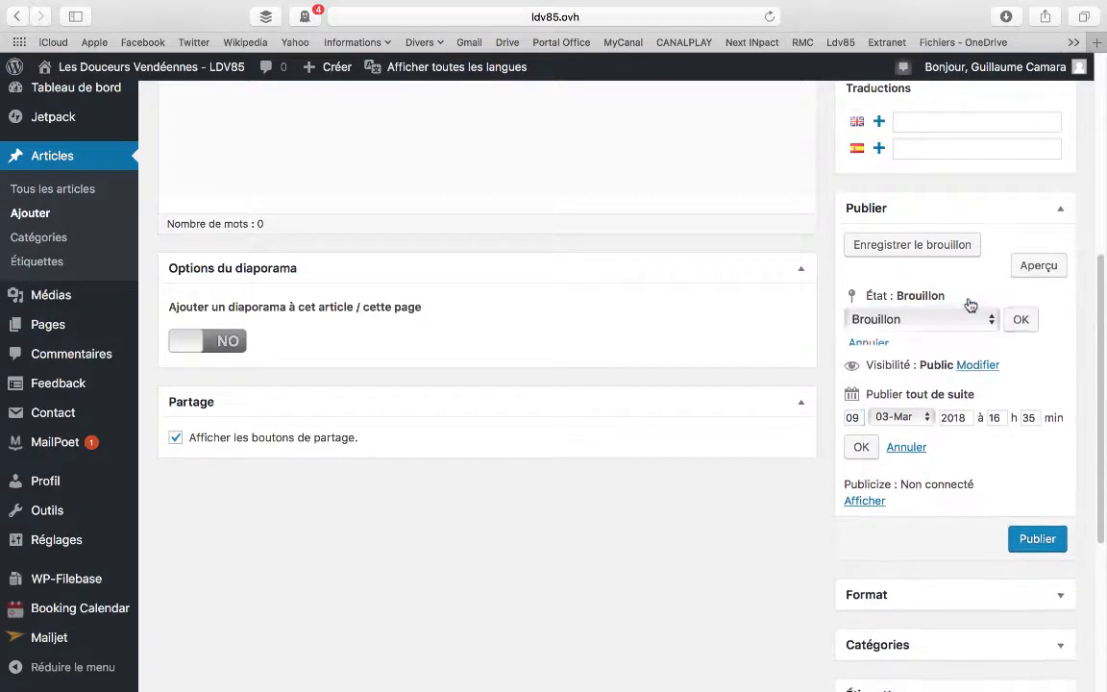
{"action": "left_click", "coordinate": [991, 318]}
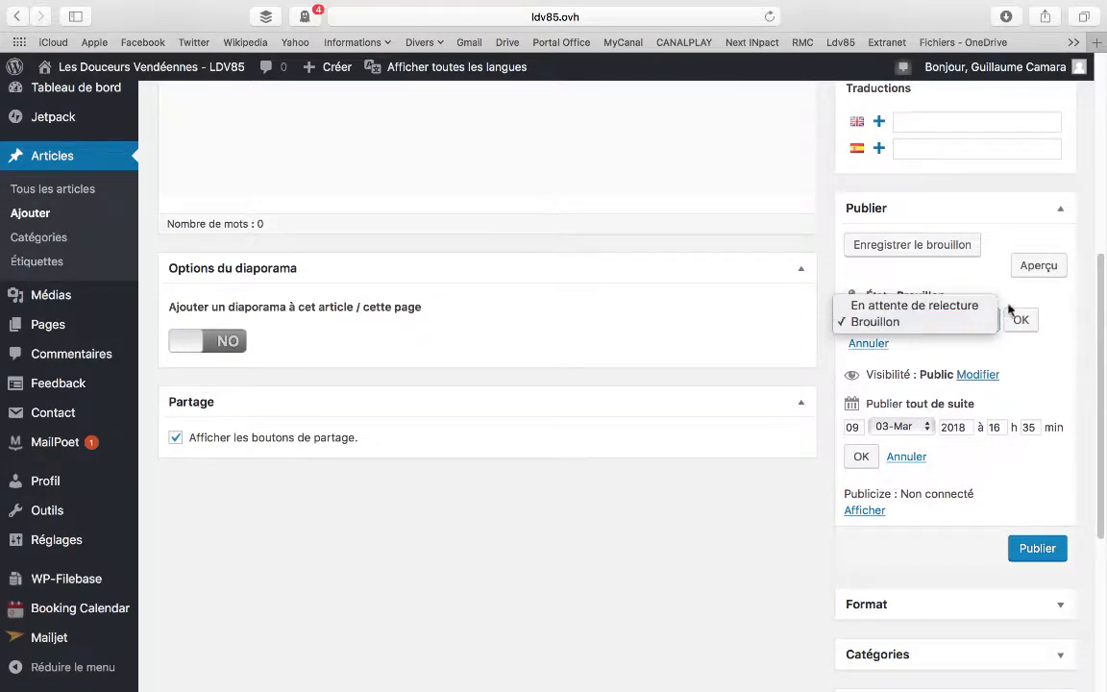
{"action": "left_click", "coordinate": [1060, 311]}
{"action": "scroll", "coordinate": [953, 357], "scroll_direction": "down", "scroll_amount": 1}
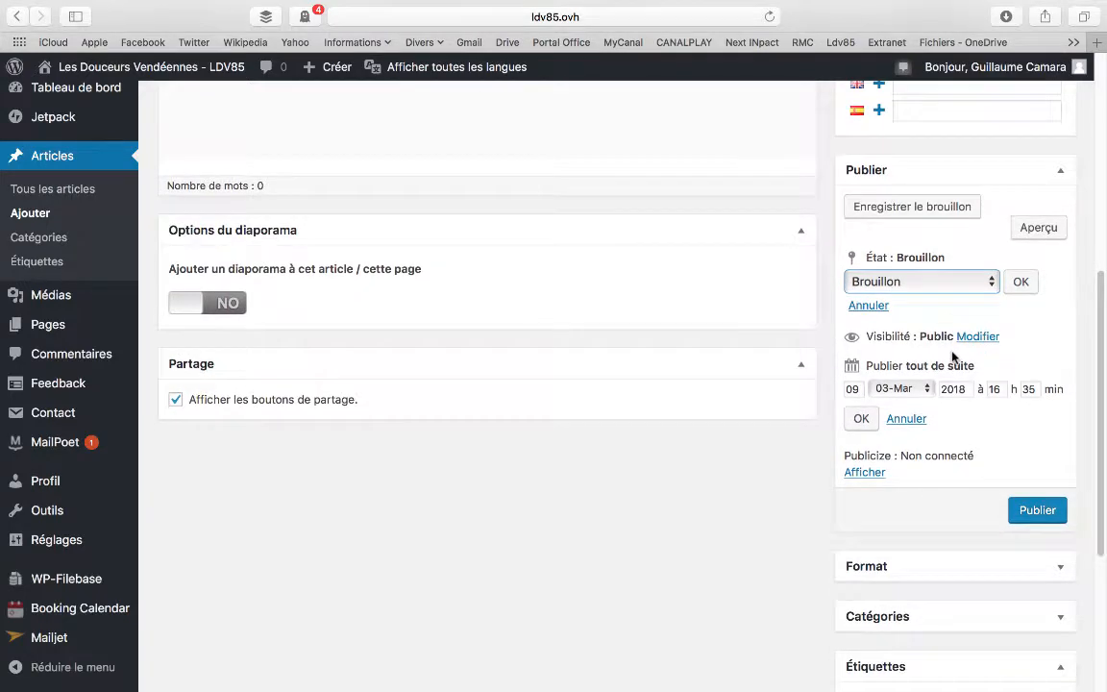
{"action": "scroll", "coordinate": [953, 357], "scroll_direction": "down", "scroll_amount": 2}
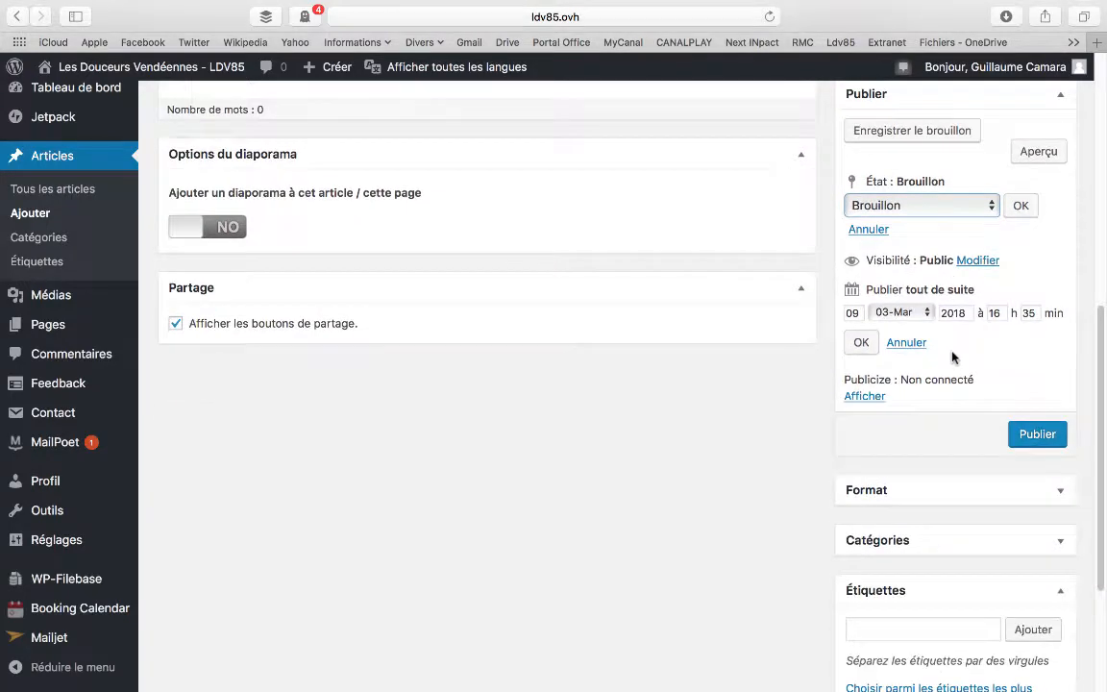
{"action": "left_click", "coordinate": [983, 262]}
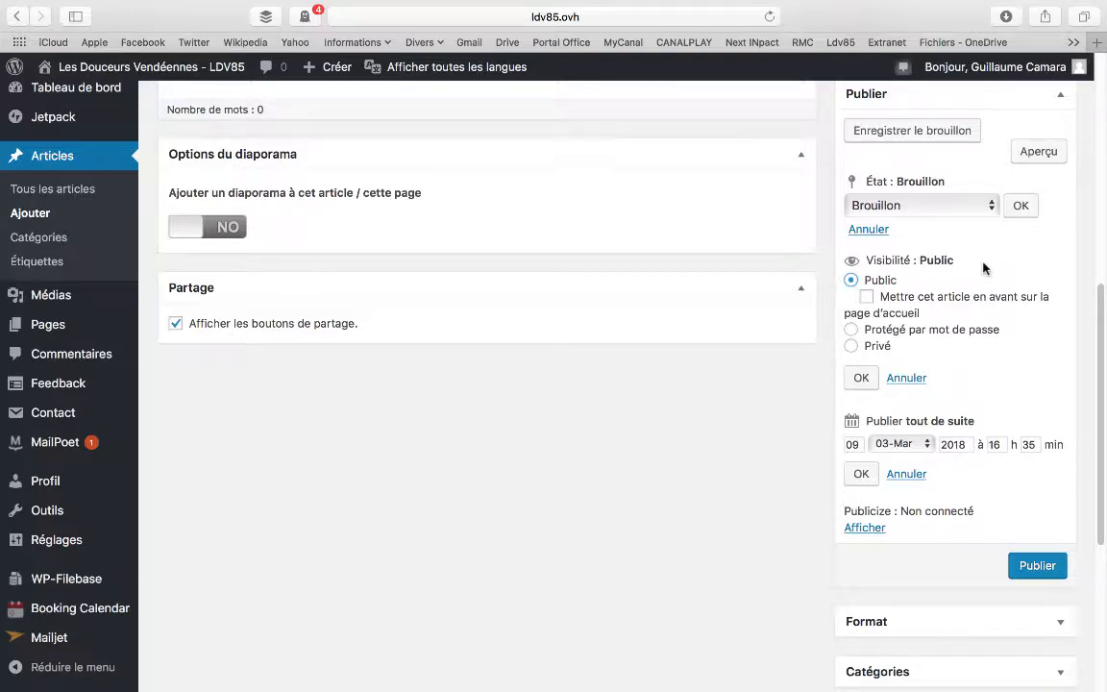
{"action": "scroll", "coordinate": [983, 267], "scroll_direction": "down", "scroll_amount": 1}
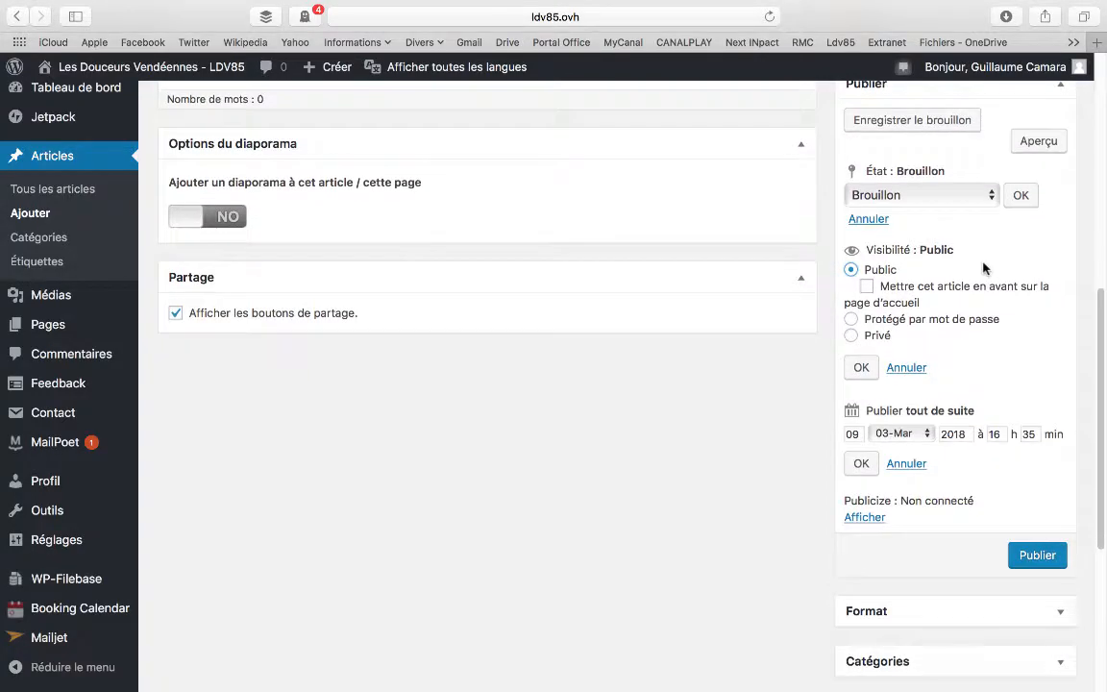
{"action": "scroll", "coordinate": [961, 481], "scroll_direction": "down", "scroll_amount": 5}
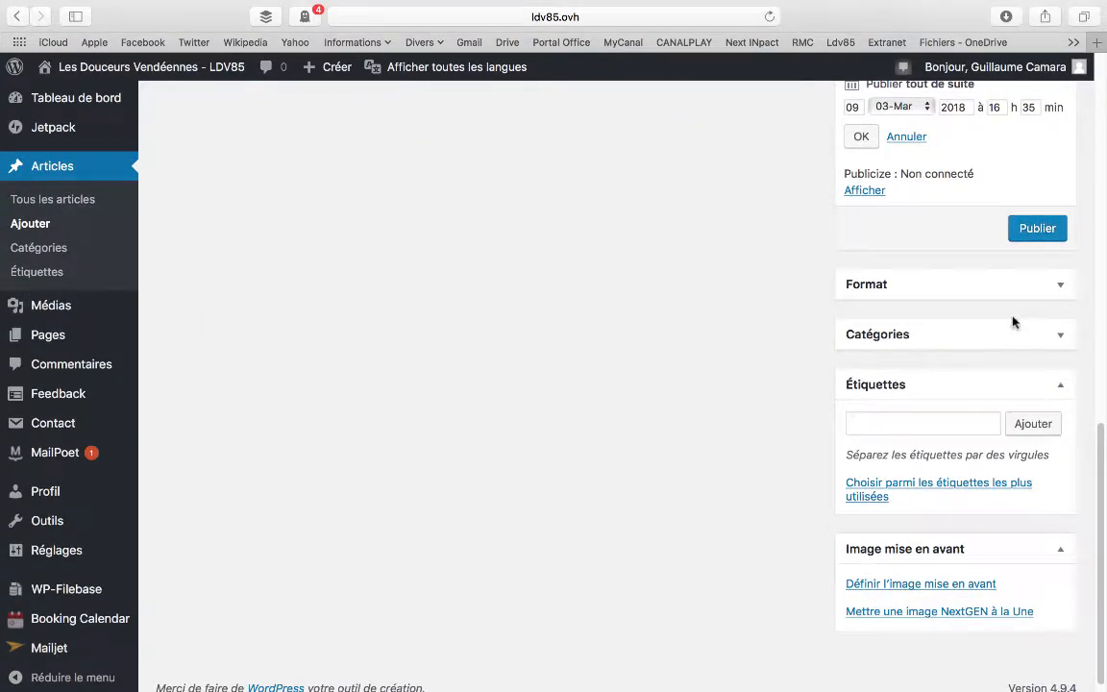
Collapse the publishing settings and examine the available article formats, keeping the format at Par défaut
{"action": "scroll", "coordinate": [1011, 321], "scroll_direction": "up", "scroll_amount": 9}
{"action": "left_click", "coordinate": [1063, 336]}
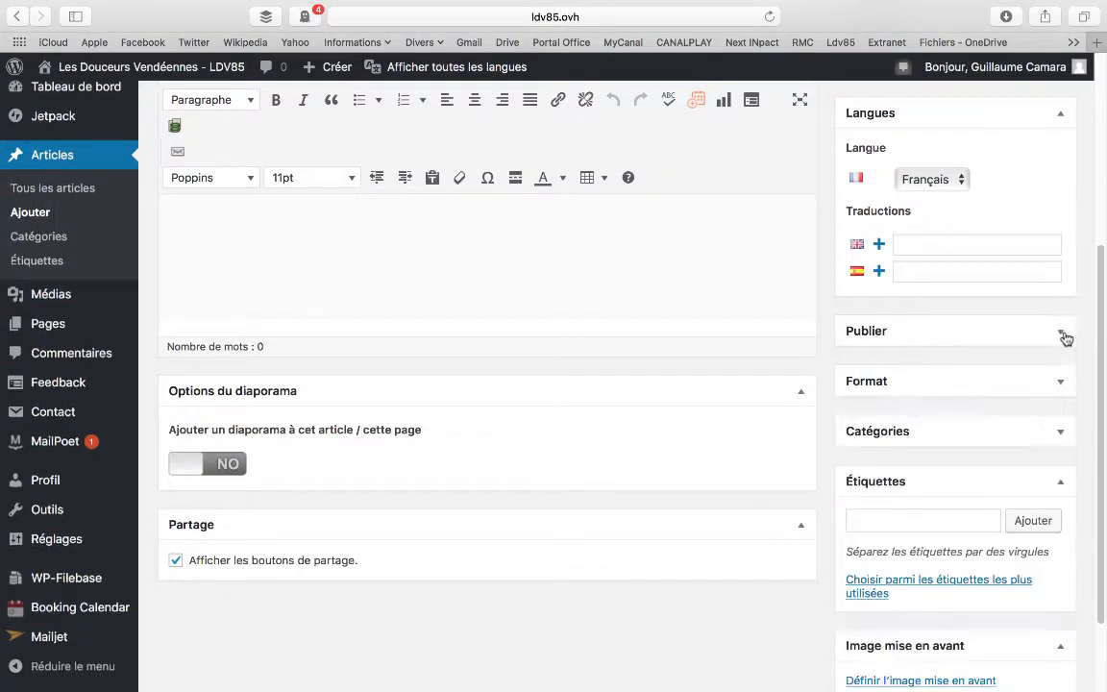
{"action": "scroll", "coordinate": [1039, 338], "scroll_direction": "down", "scroll_amount": 2}
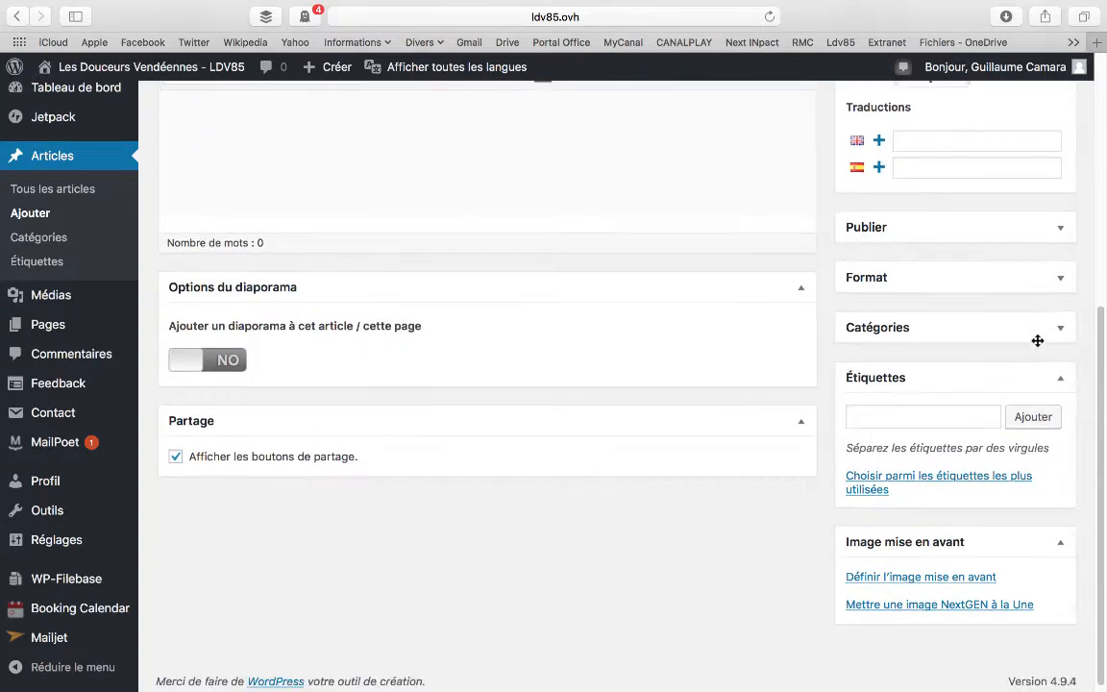
{"action": "left_click", "coordinate": [1060, 290]}
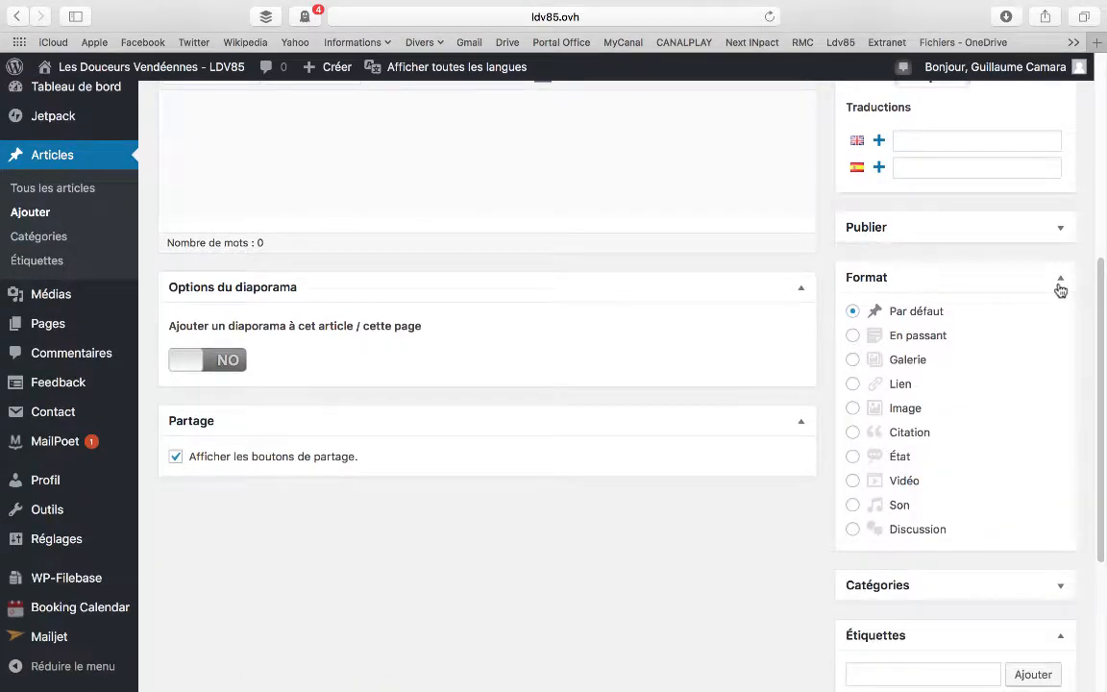
{"action": "left_click", "coordinate": [1061, 290]}
Expand the category list and assign the article only to the Divers category
{"action": "left_click", "coordinate": [1025, 334]}
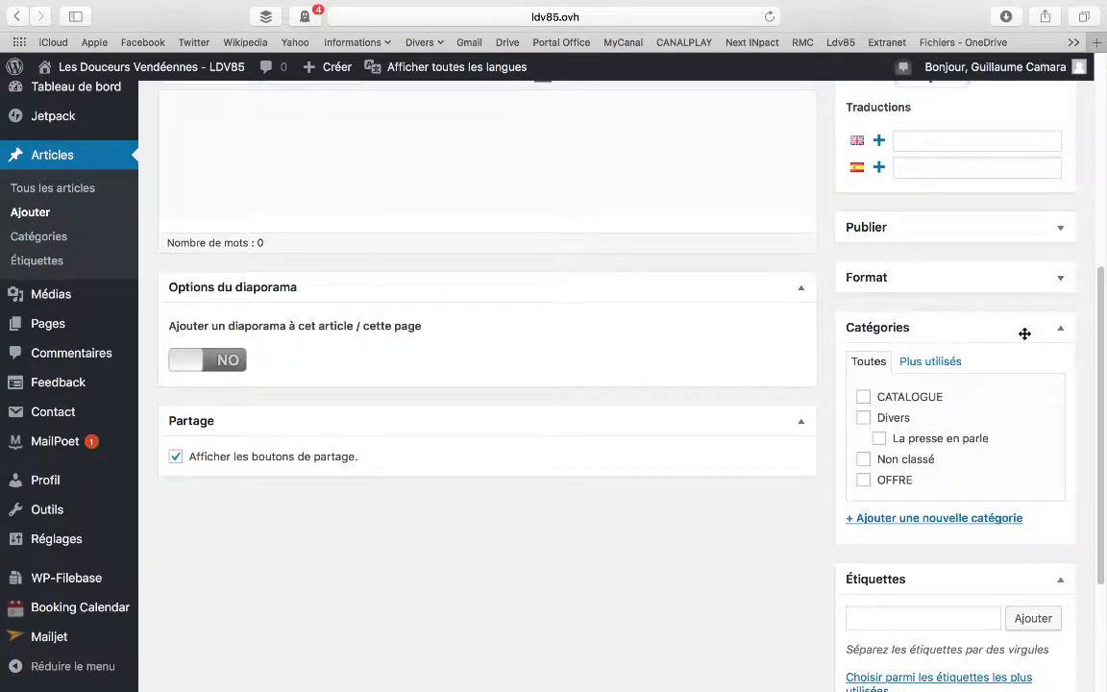
{"action": "scroll", "coordinate": [1025, 334], "scroll_direction": "down", "scroll_amount": 3}
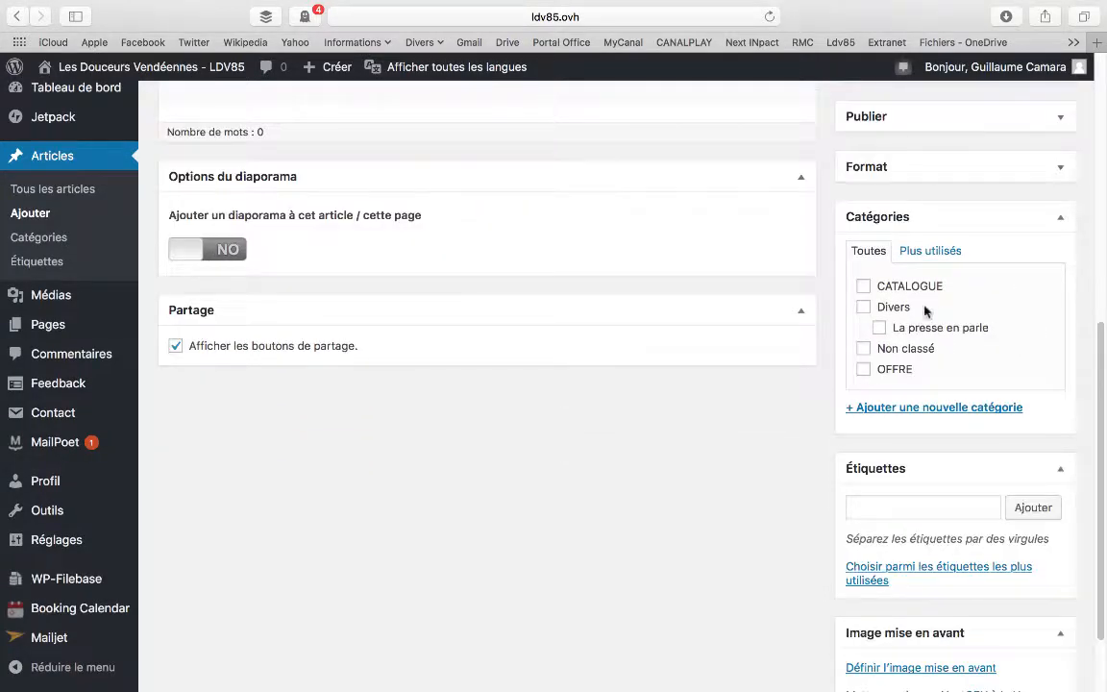
{"action": "left_click", "coordinate": [863, 287]}
{"action": "left_click", "coordinate": [864, 307]}
{"action": "left_click", "coordinate": [879, 327]}
{"action": "left_click", "coordinate": [879, 328]}
{"action": "left_click", "coordinate": [863, 286]}
{"action": "left_click", "coordinate": [864, 307]}
{"action": "left_click", "coordinate": [864, 307]}
{"action": "scroll", "coordinate": [935, 353], "scroll_direction": "down", "scroll_amount": 2}
Add the tags "catalogue" and "offre" to the article
{"action": "left_click", "coordinate": [880, 409]}
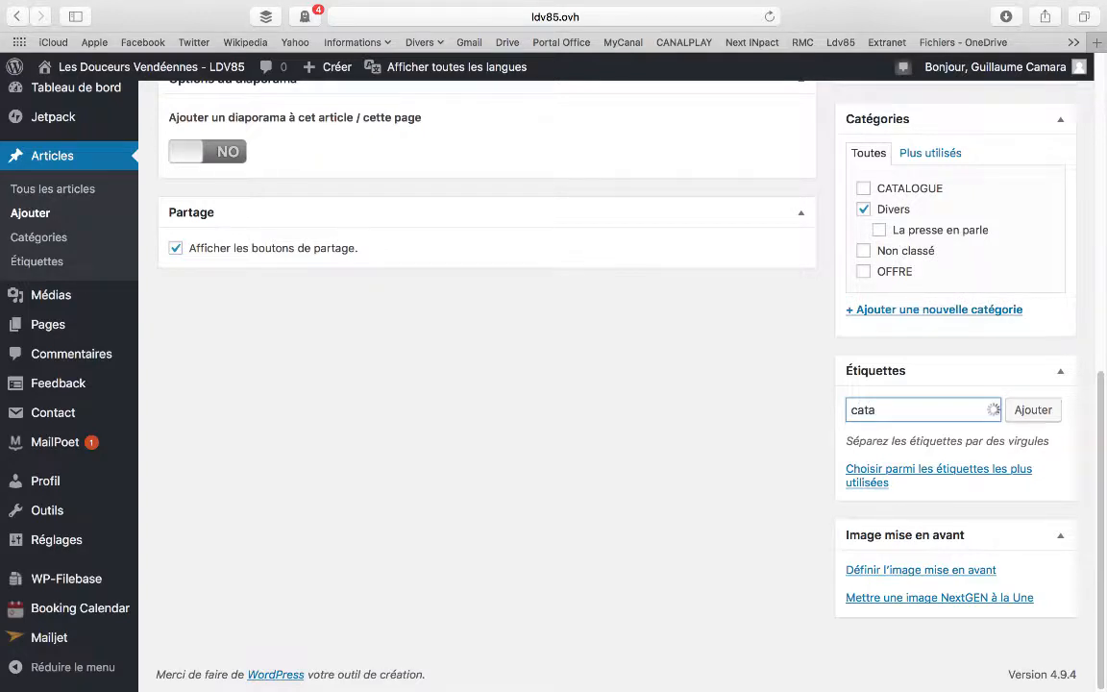
{"action": "type", "text": "catalogue"}
{"action": "left_click", "coordinate": [1018, 417]}
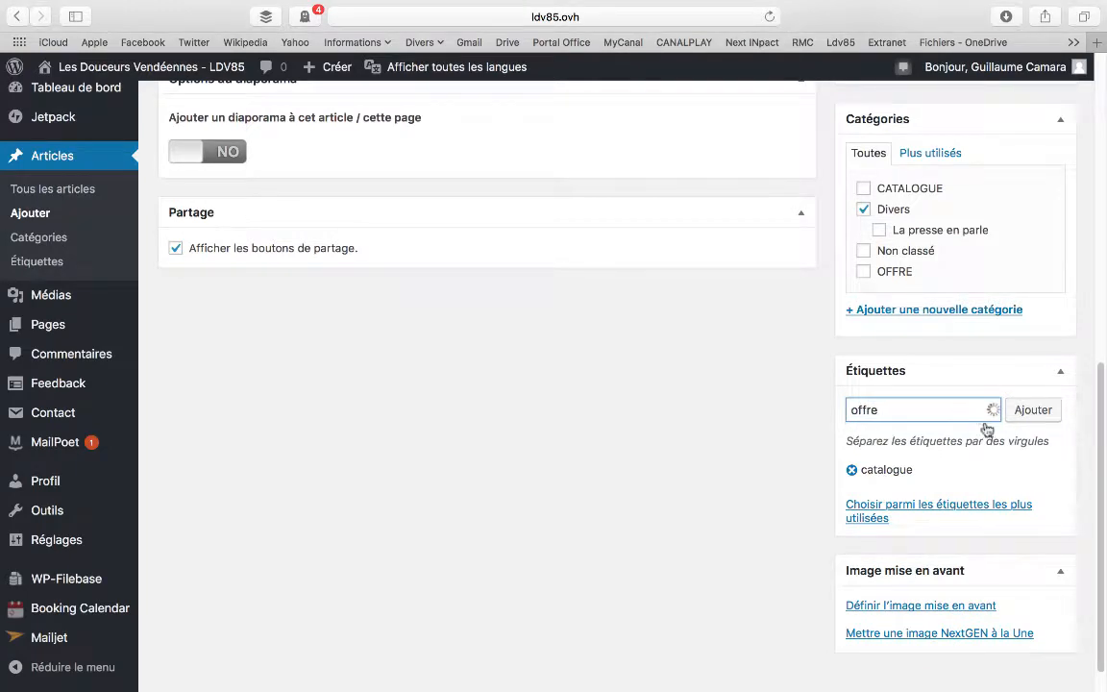
{"action": "left_click", "coordinate": [1033, 410]}
Browse the media library for a featured image, search it for "slider", and close it without choosing an image
{"action": "scroll", "coordinate": [1020, 413], "scroll_direction": "down", "scroll_amount": 1}
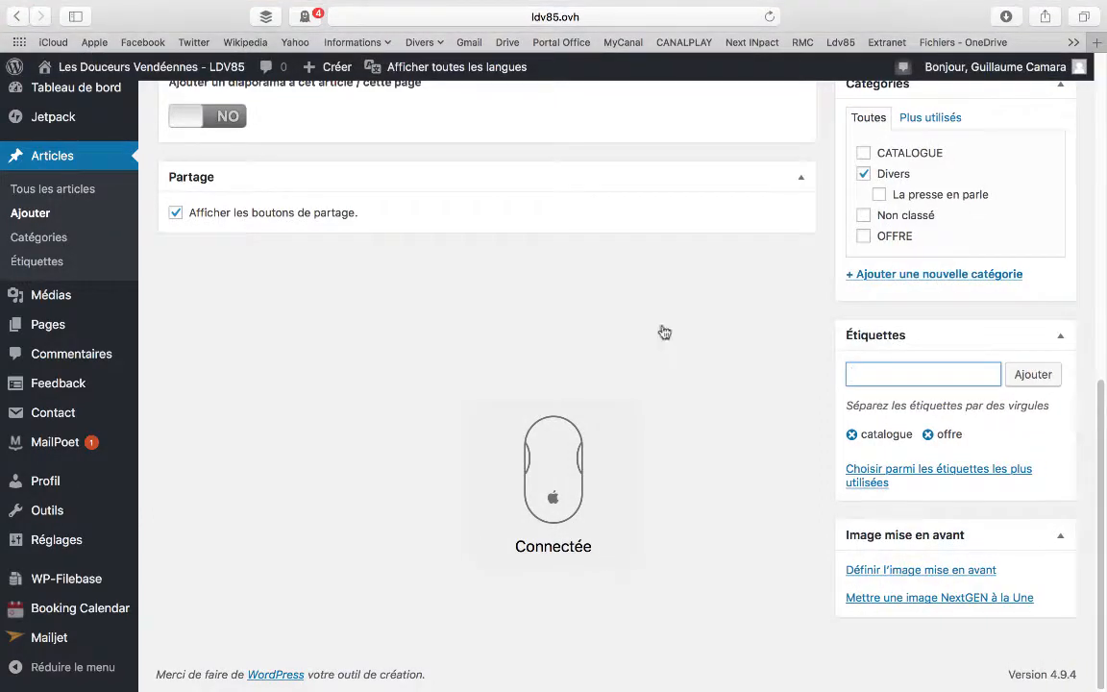
{"action": "left_click", "coordinate": [923, 574]}
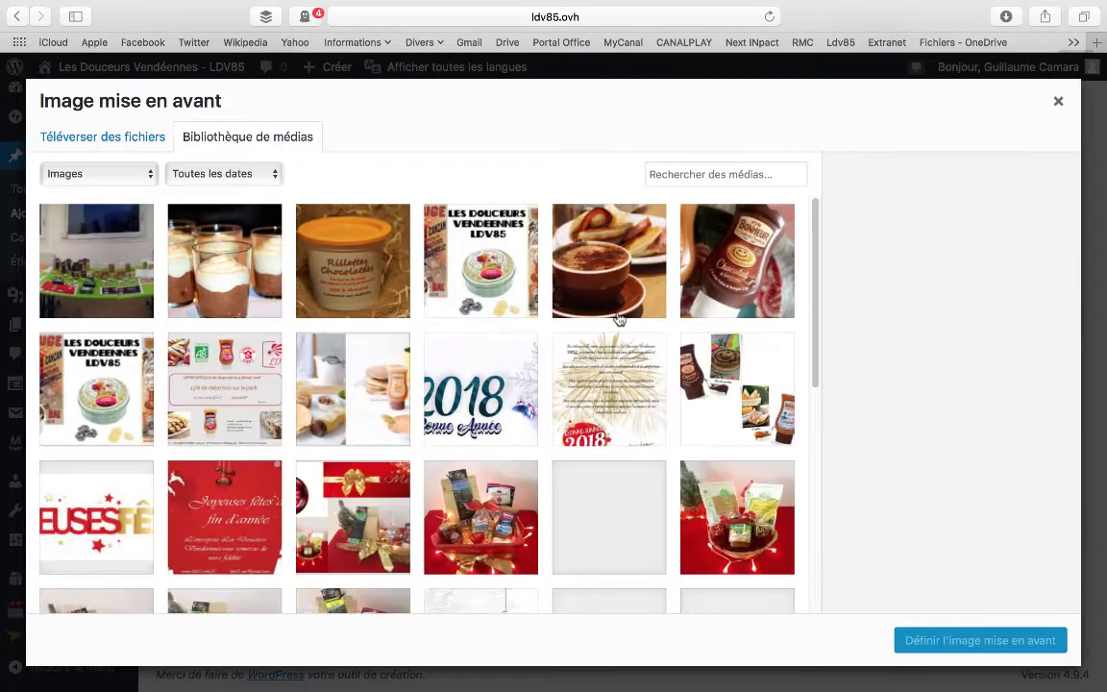
{"action": "scroll", "coordinate": [620, 322], "scroll_direction": "down", "scroll_amount": 5}
{"action": "scroll", "coordinate": [621, 322], "scroll_direction": "down", "scroll_amount": 8}
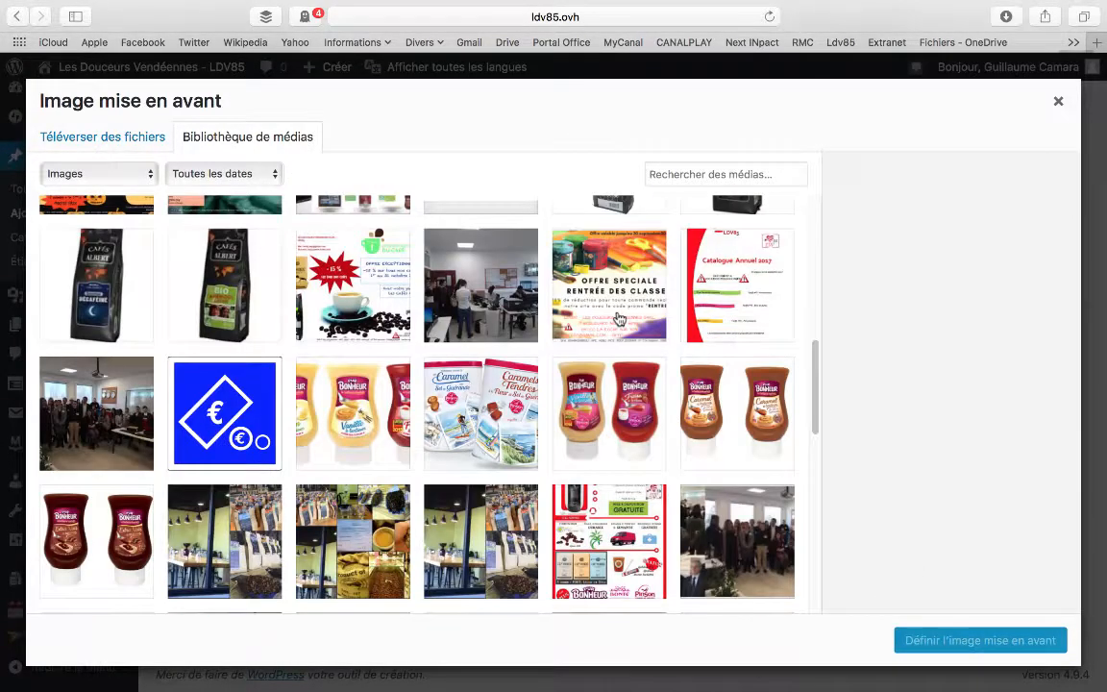
{"action": "scroll", "coordinate": [620, 320], "scroll_direction": "up", "scroll_amount": 2}
{"action": "scroll", "coordinate": [625, 308], "scroll_direction": "up", "scroll_amount": 10}
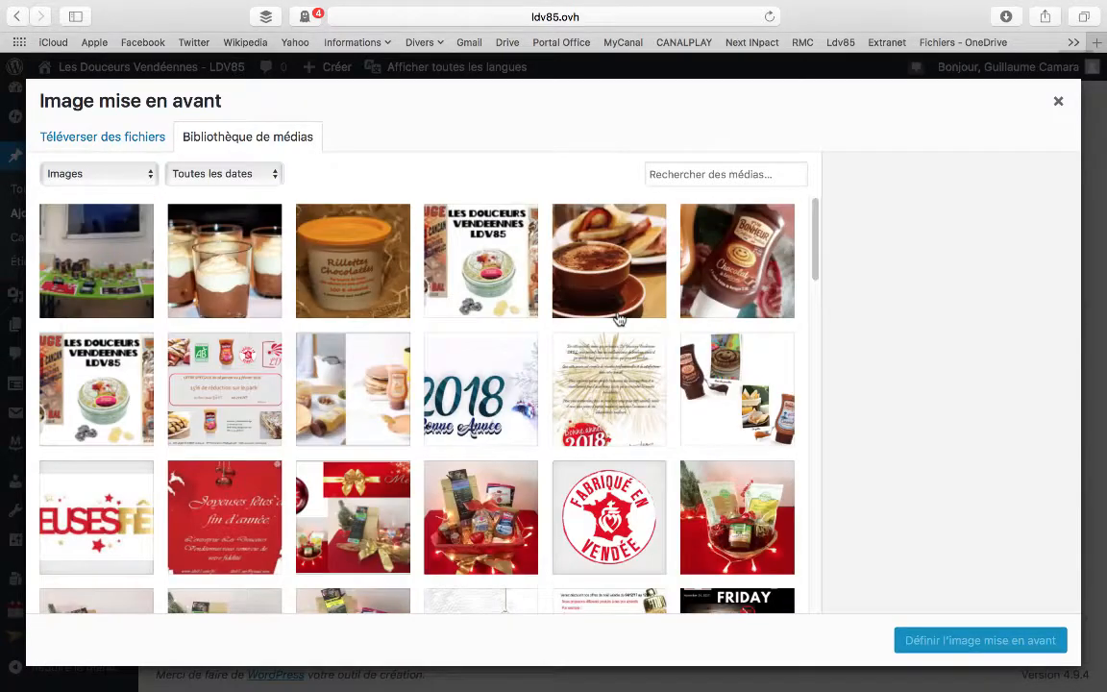
{"action": "left_click", "coordinate": [696, 179]}
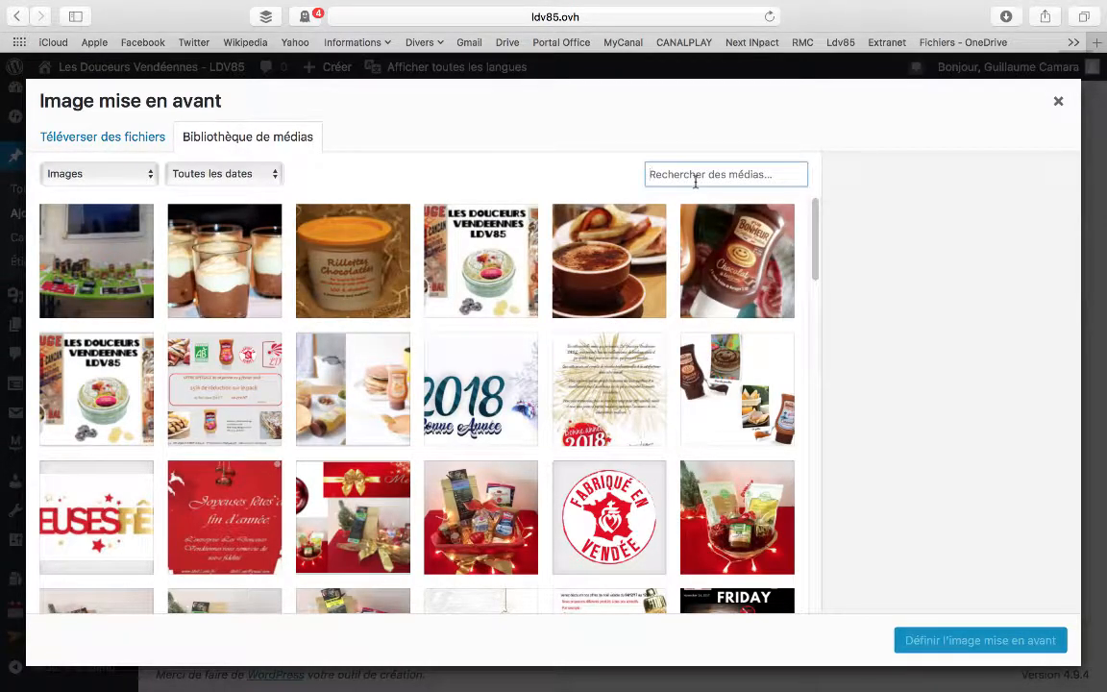
{"action": "type", "text": "slider"}
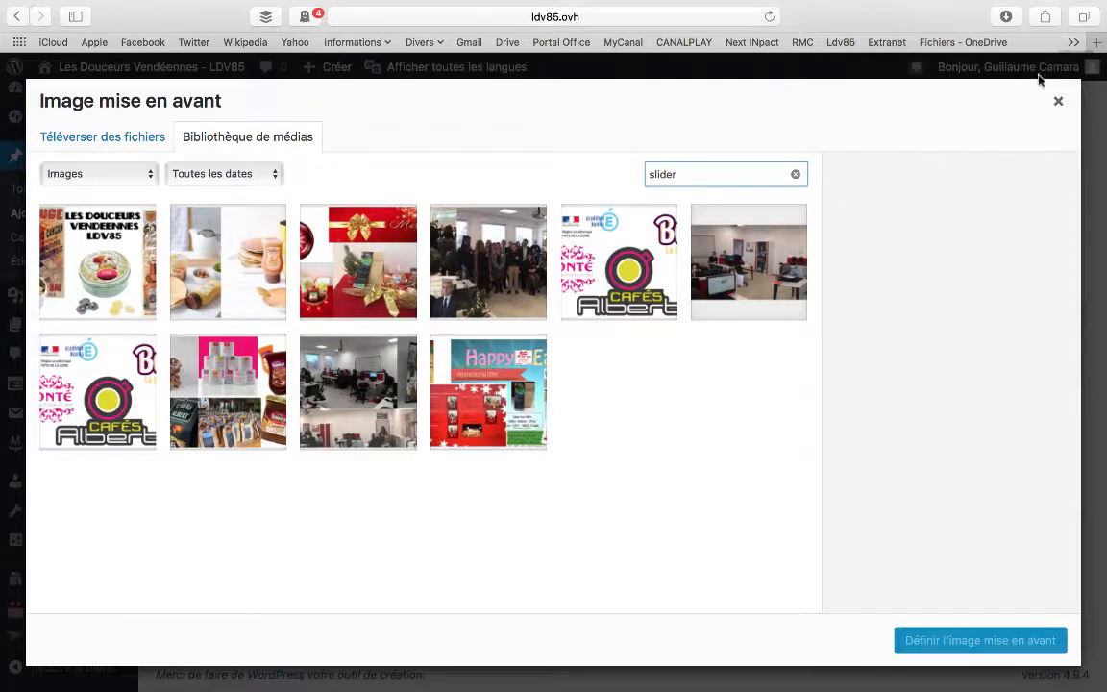
{"action": "left_click", "coordinate": [1057, 102]}
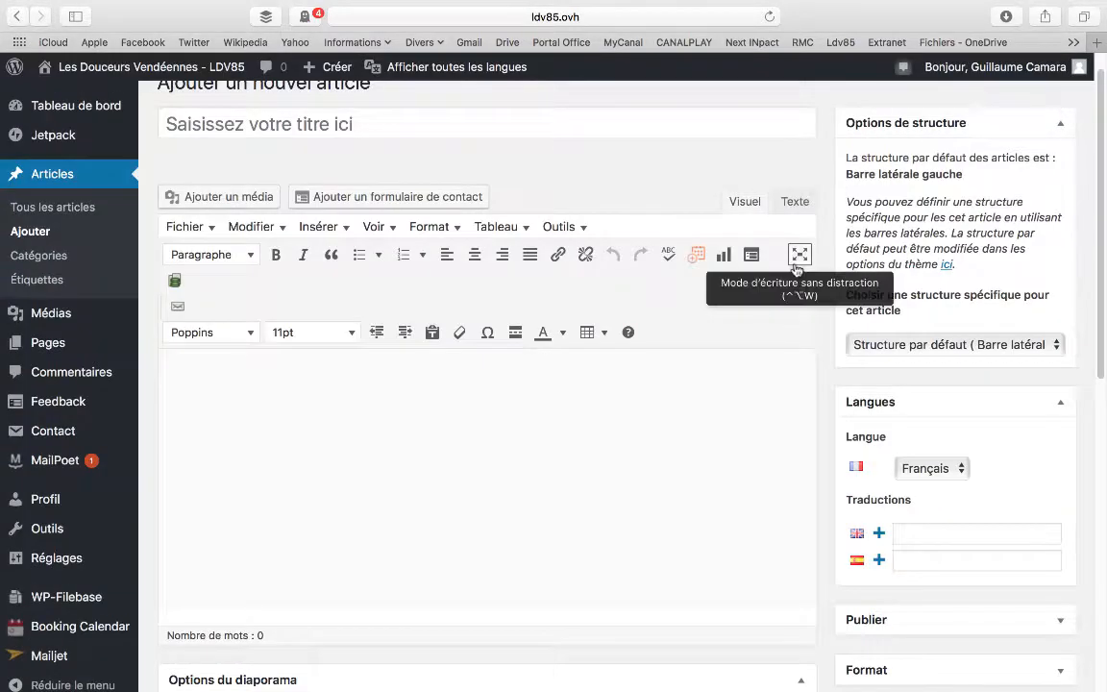
{"action": "scroll", "coordinate": [796, 263], "scroll_direction": "down", "scroll_amount": 5}
{"action": "scroll", "coordinate": [795, 263], "scroll_direction": "down", "scroll_amount": 8}
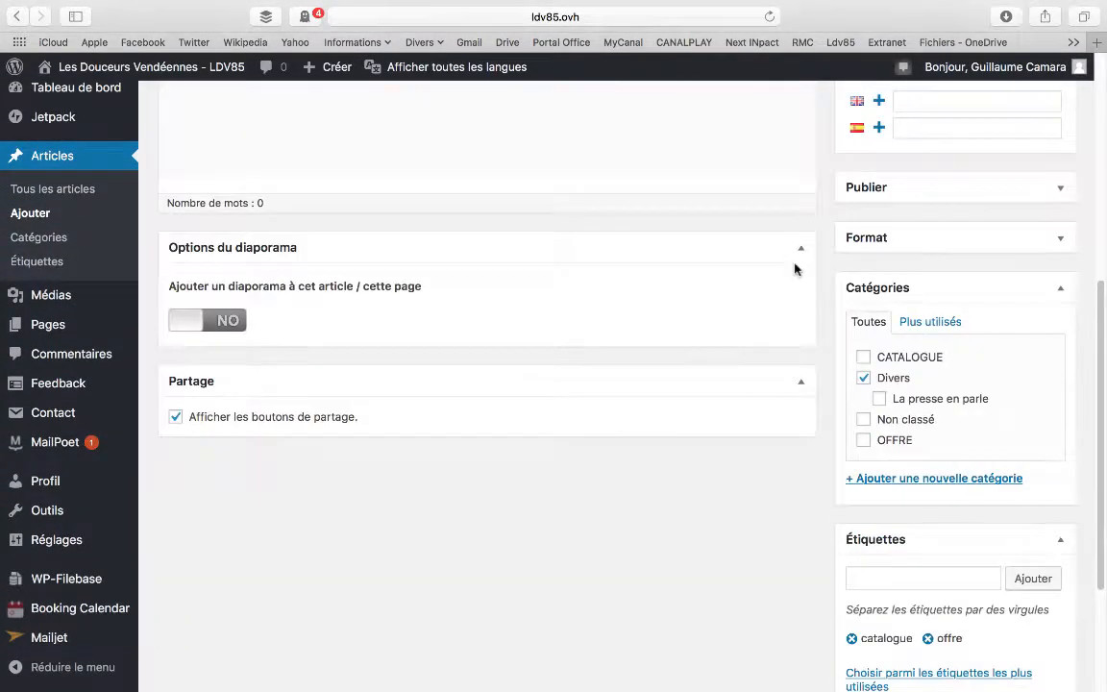
{"action": "scroll", "coordinate": [889, 289], "scroll_direction": "up", "scroll_amount": 12}
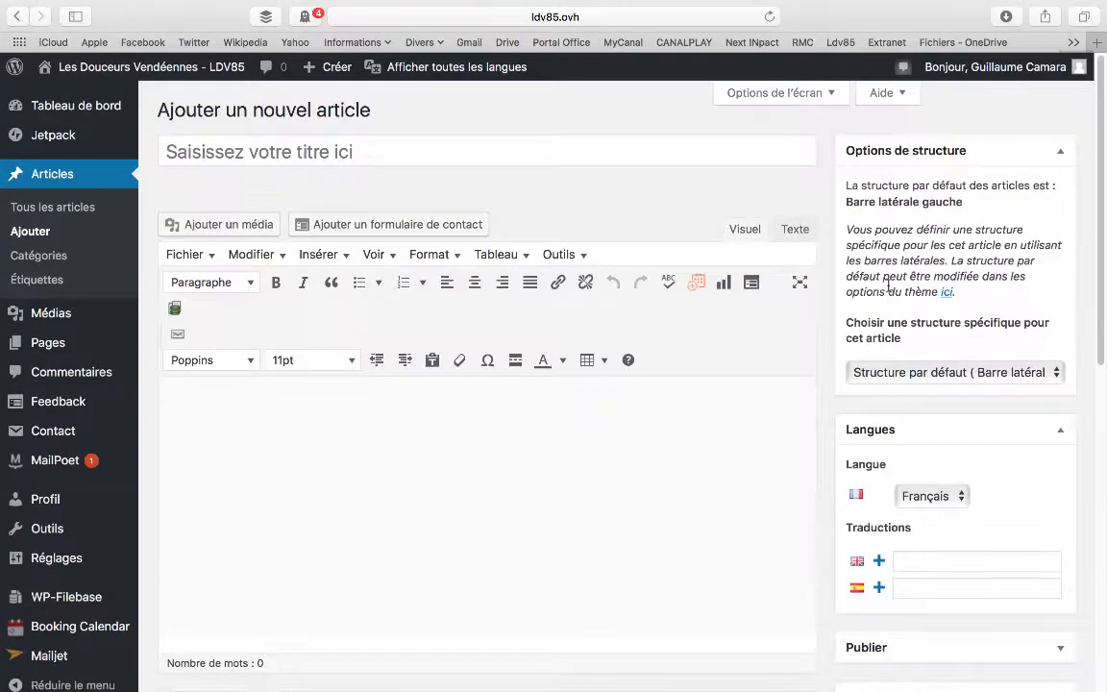
{"action": "scroll", "coordinate": [889, 286], "scroll_direction": "down", "scroll_amount": 8}
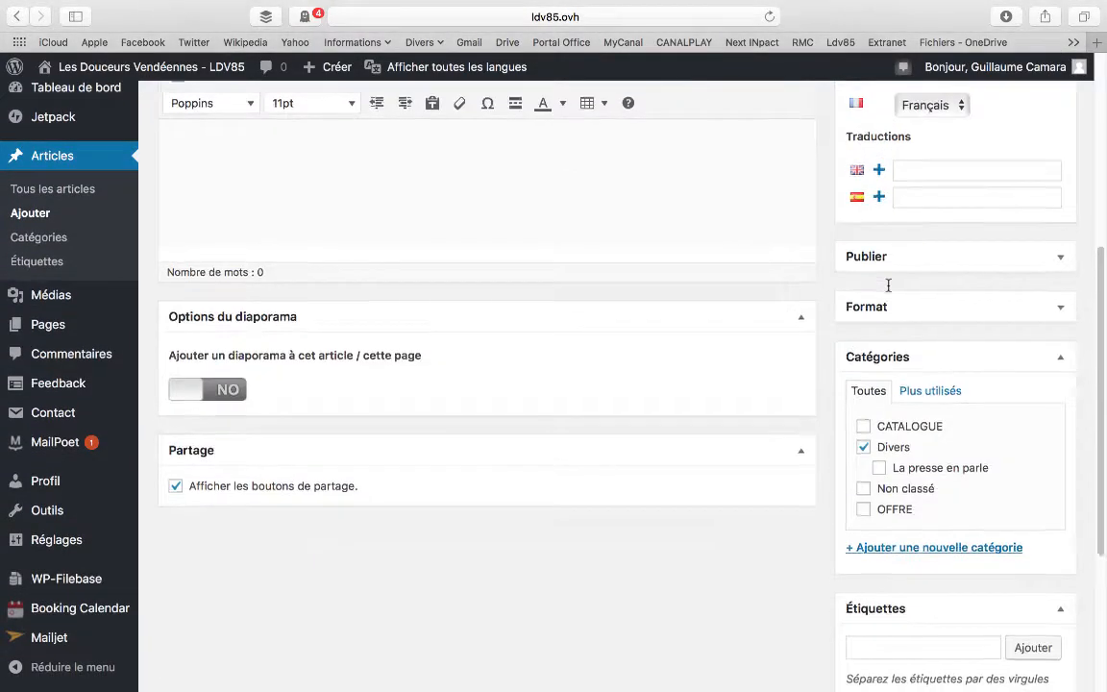
Enter the sample text "fefzefezf" in the article body and format it as Titre 1
{"action": "scroll", "coordinate": [754, 270], "scroll_direction": "up", "scroll_amount": 10}
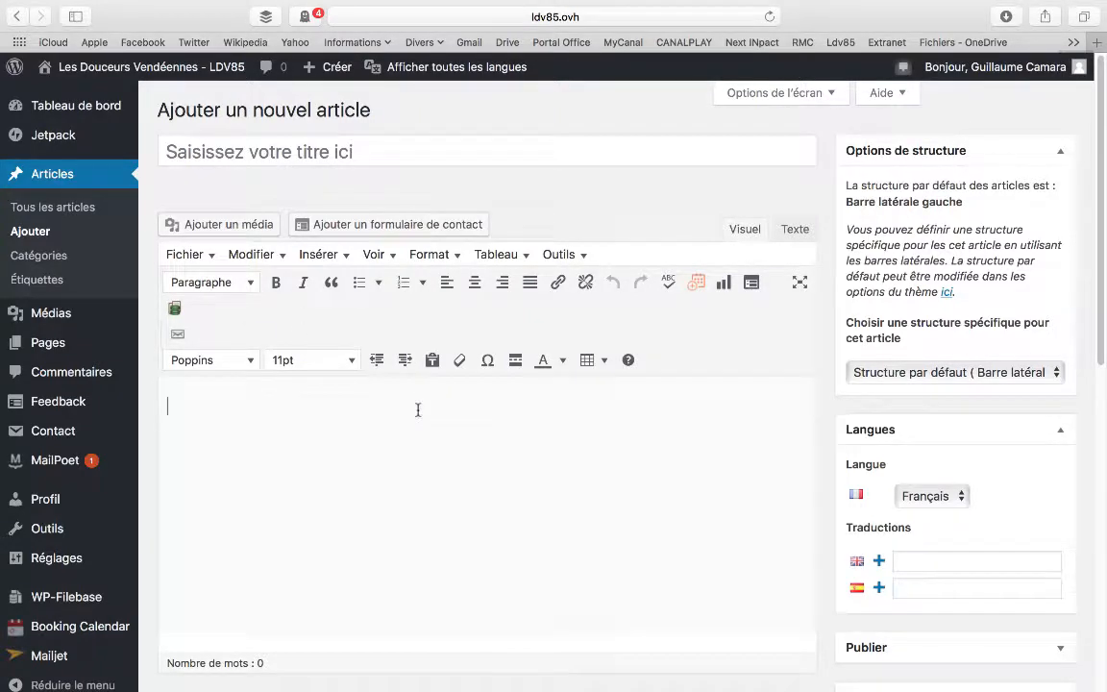
{"action": "type", "text": "zefezf"}
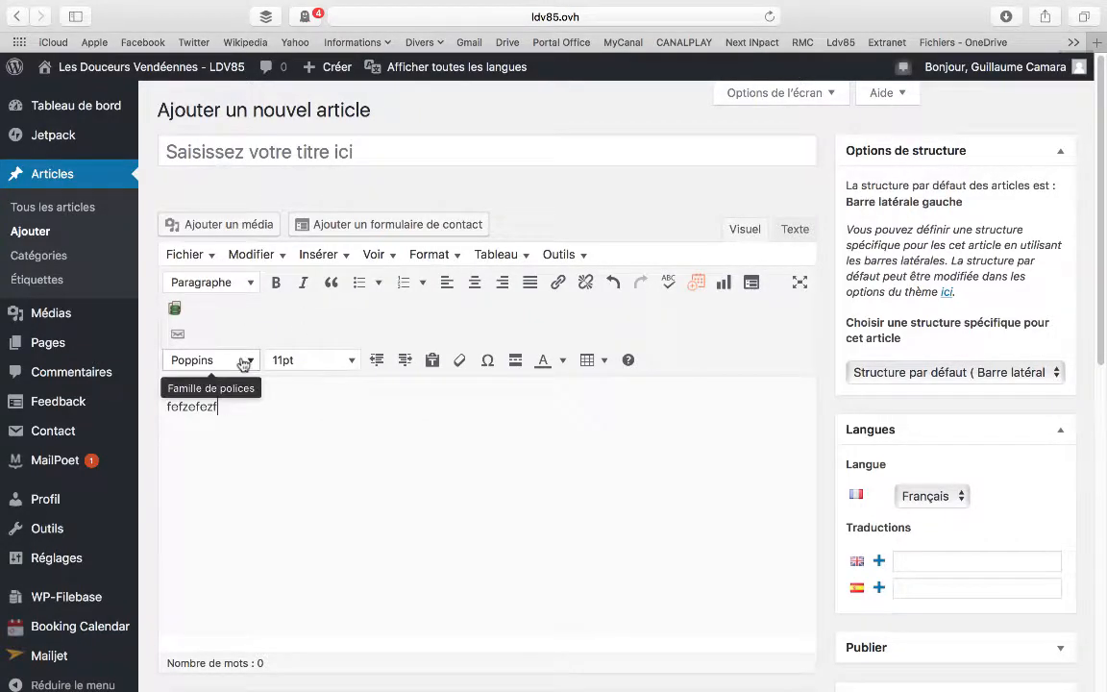
{"action": "left_click_drag", "start_coordinate": [230, 410], "coordinate": [159, 396]}
{"action": "left_click", "coordinate": [247, 283]}
{"action": "left_click", "coordinate": [458, 416]}
{"action": "left_click", "coordinate": [224, 283]}
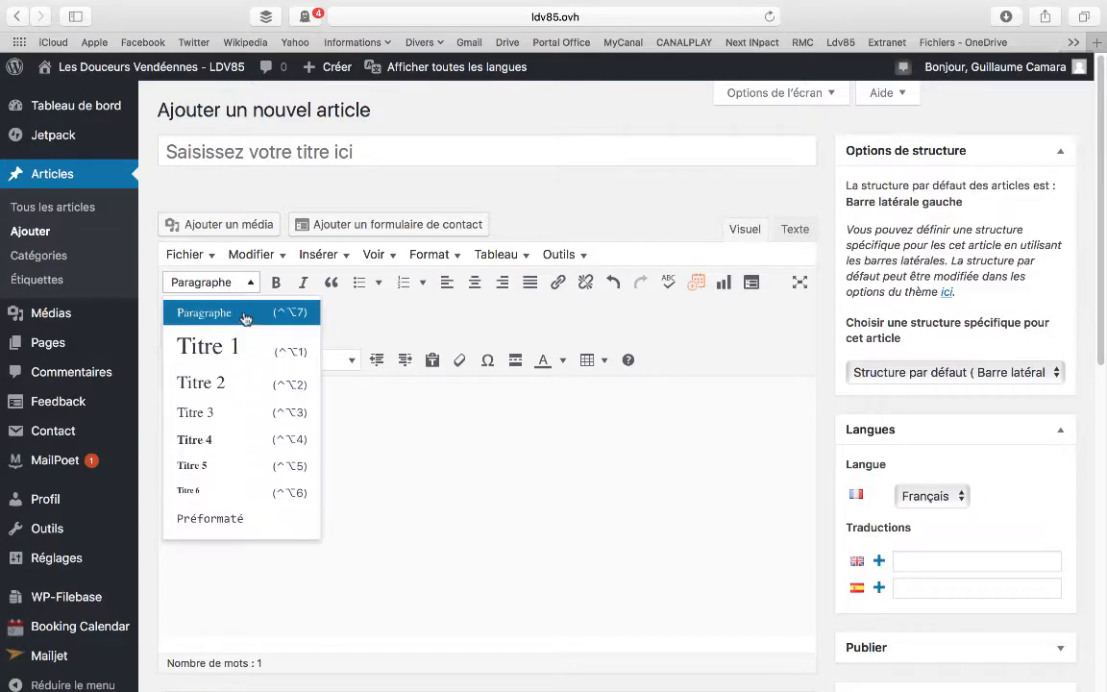
{"action": "left_click", "coordinate": [238, 347]}
{"action": "left_click", "coordinate": [301, 439]}
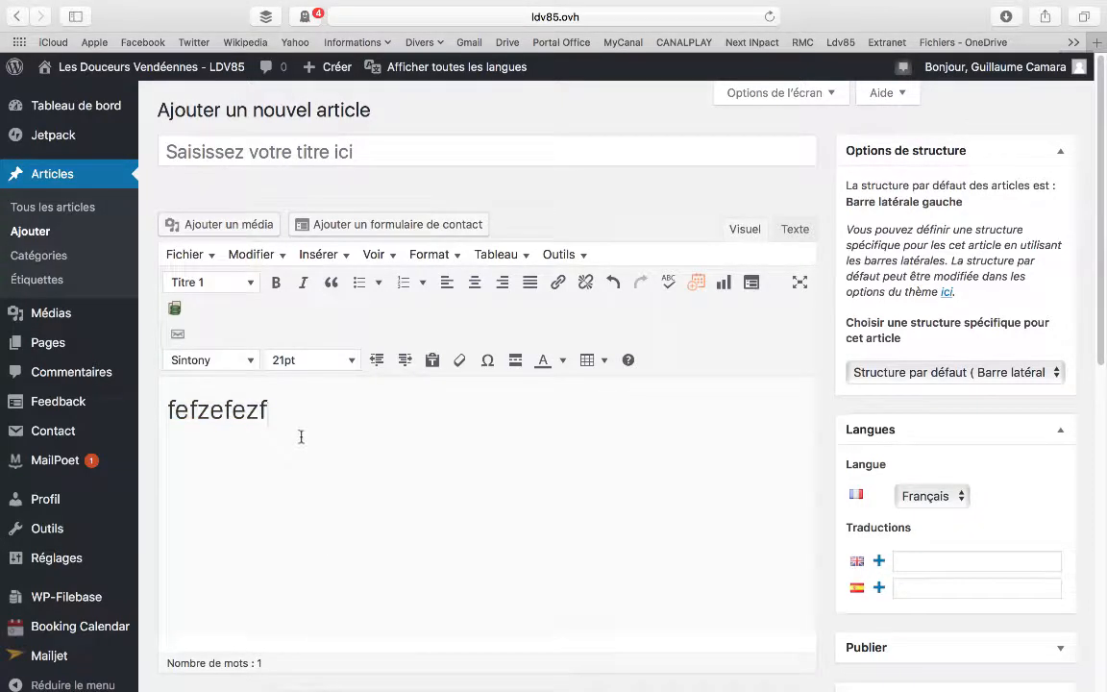
Add the line "rfzefze" below the Titre 1 heading and format it as Titre 2
{"action": "key", "text": "Return"}
{"action": "type", "text": "rfzefzc"}
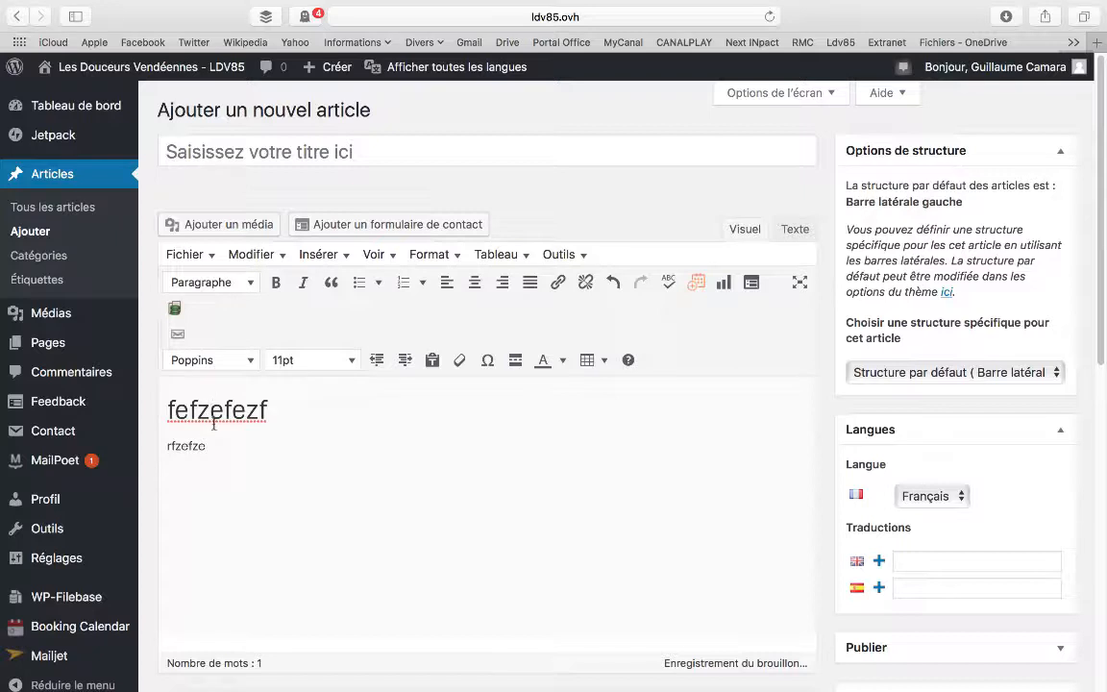
{"action": "left_click_drag", "start_coordinate": [209, 446], "coordinate": [162, 447]}
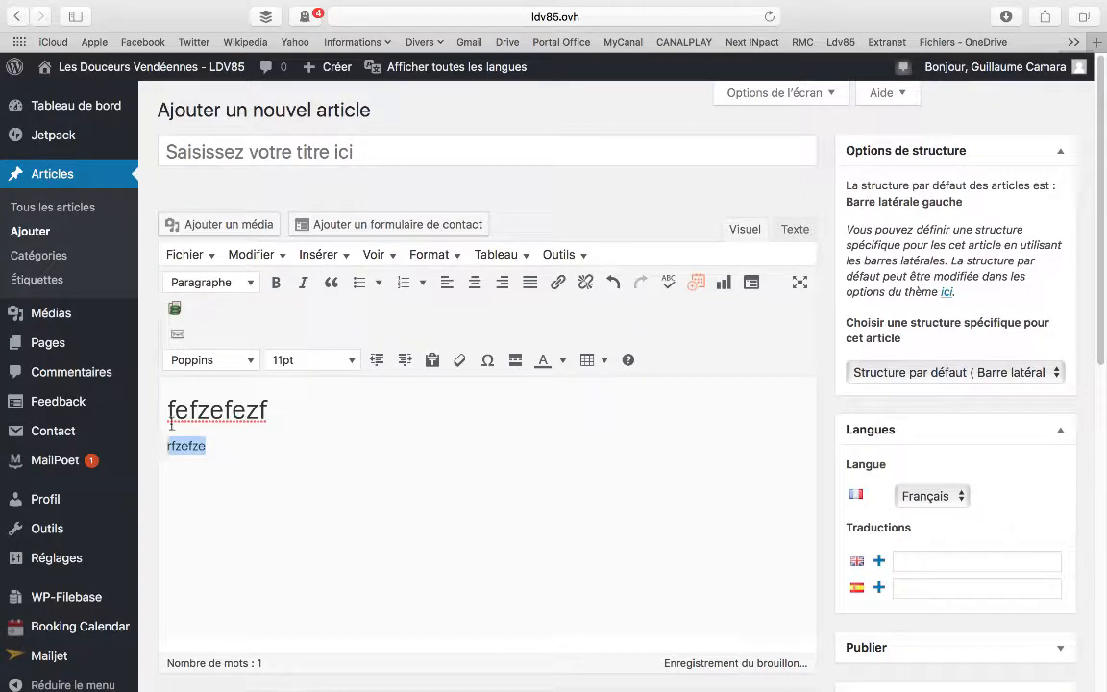
{"action": "left_click", "coordinate": [234, 282]}
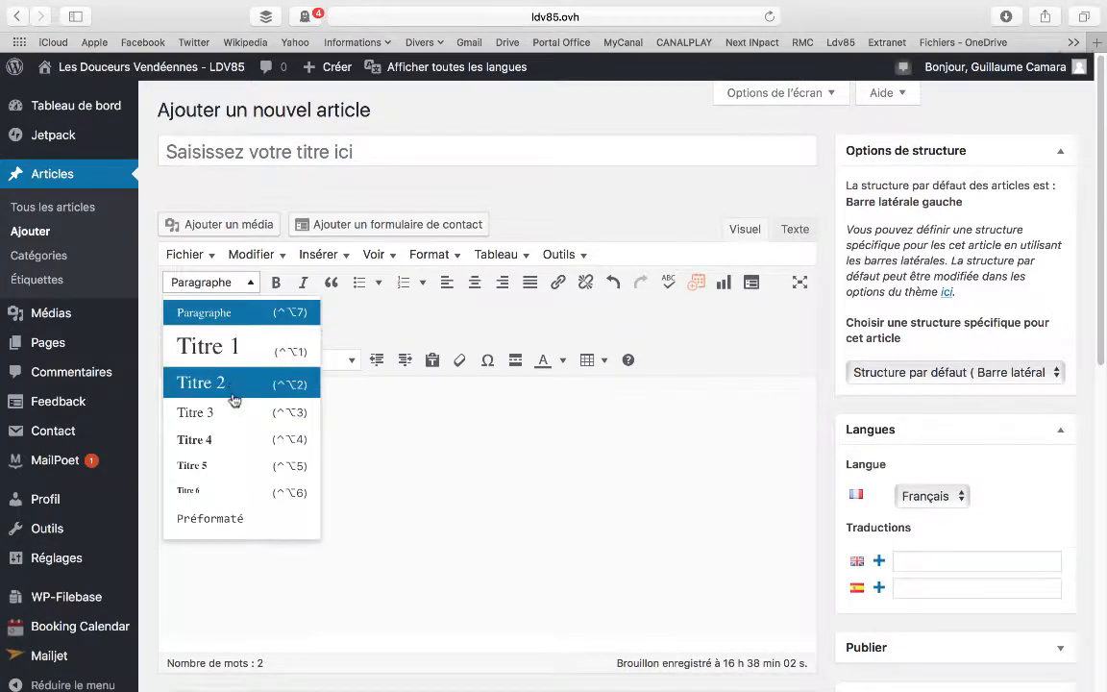
{"action": "left_click", "coordinate": [231, 387]}
Look through the editor's bullet-list styles and its table and insertion commands without applying any
{"action": "left_click", "coordinate": [378, 283]}
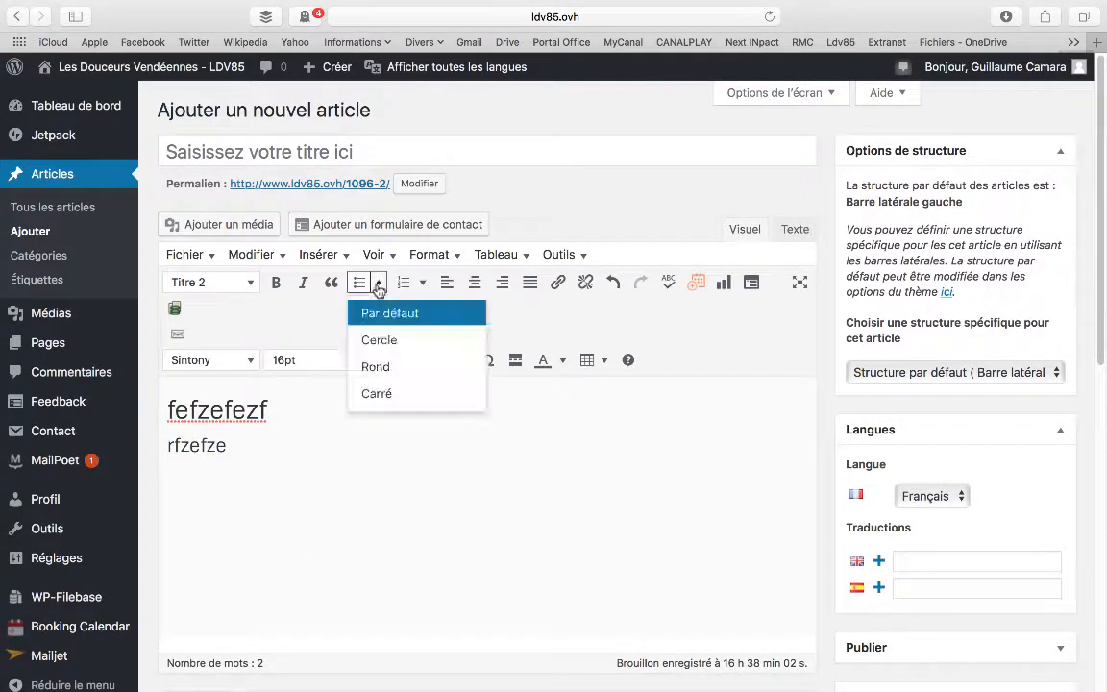
{"action": "left_click", "coordinate": [378, 282]}
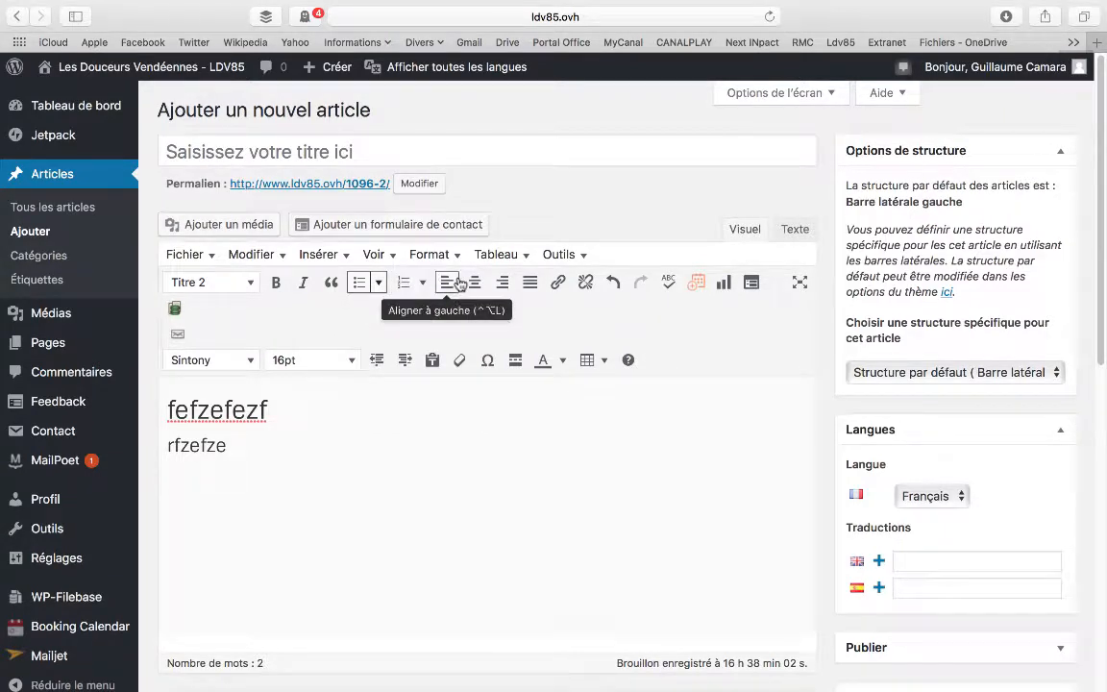
{"action": "left_click", "coordinate": [564, 256]}
{"action": "left_click", "coordinate": [515, 252]}
{"action": "left_click", "coordinate": [513, 252]}
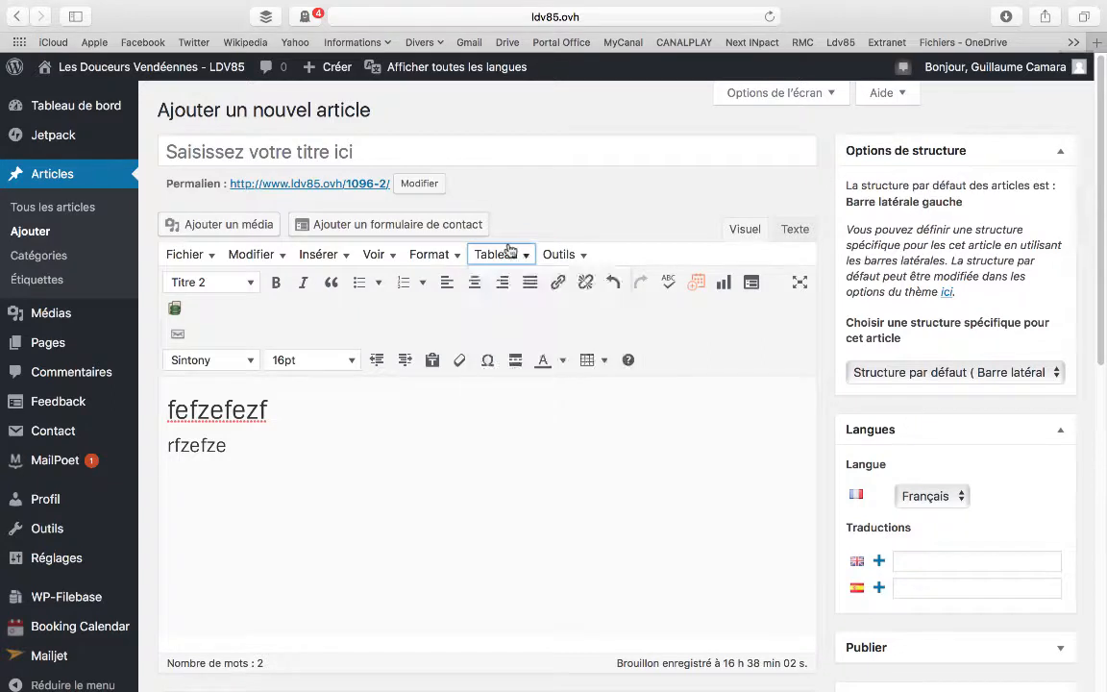
{"action": "left_click", "coordinate": [496, 256]}
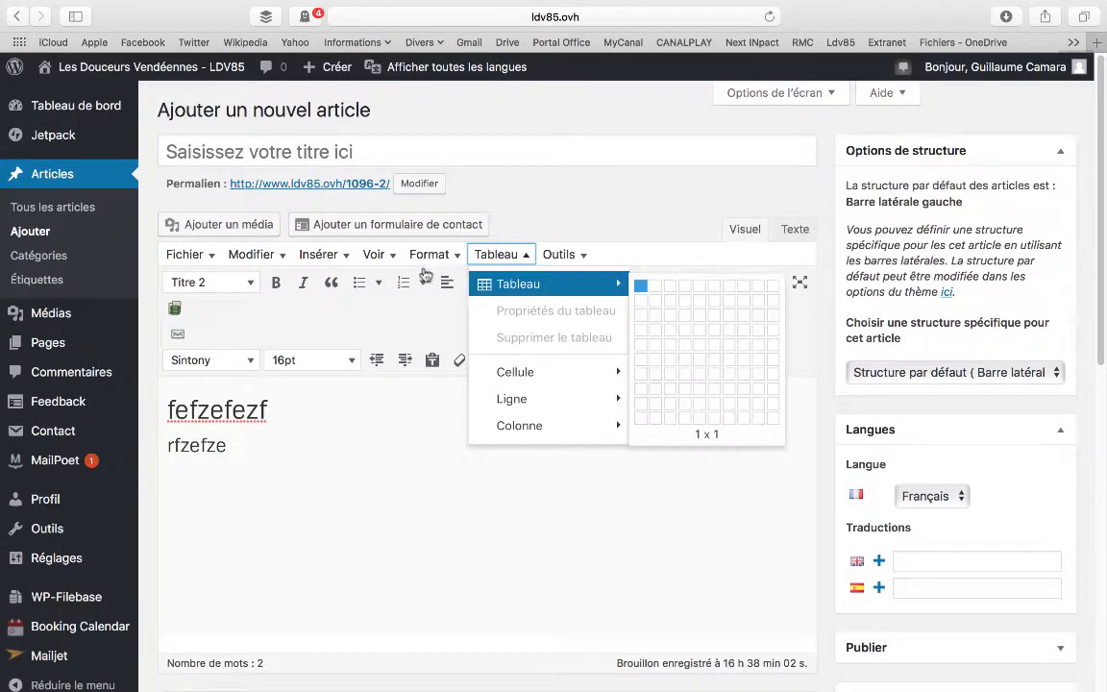
{"action": "mouse_move", "coordinate": [373, 261]}
{"action": "mouse_move", "coordinate": [327, 262]}
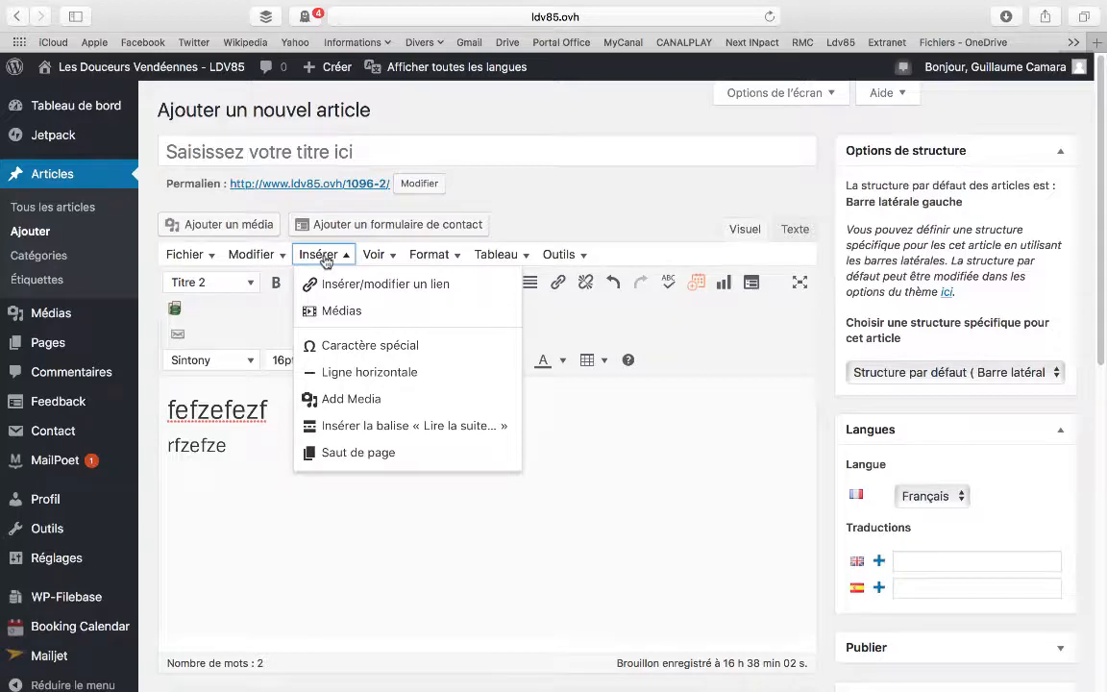
{"action": "scroll", "coordinate": [672, 329], "scroll_direction": "down", "scroll_amount": 10}
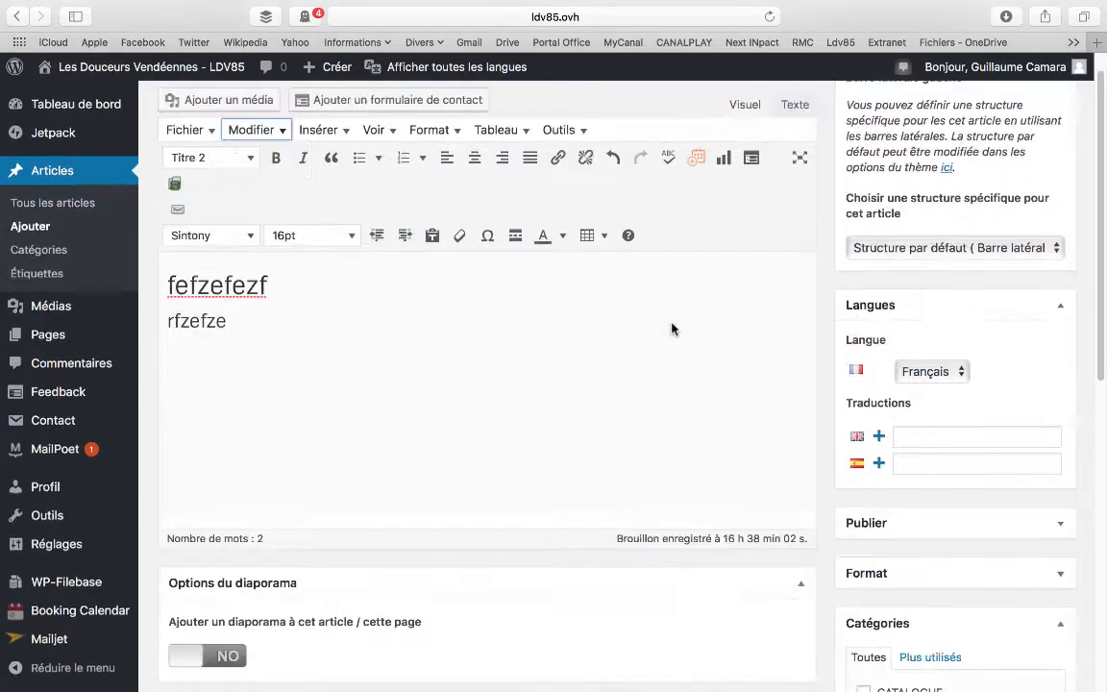
{"action": "scroll", "coordinate": [757, 359], "scroll_direction": "up", "scroll_amount": 5}
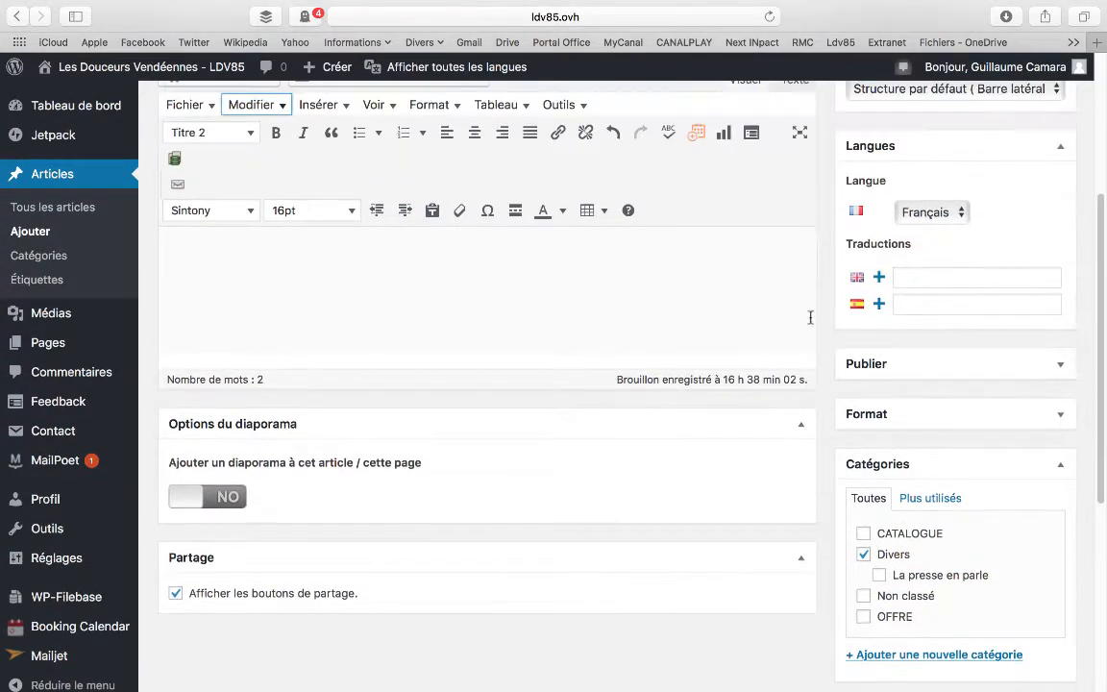
View the Ldv85 home page in a new browser tab, examine its slider and published articles, and close the tab
{"action": "left_click", "coordinate": [1098, 47]}
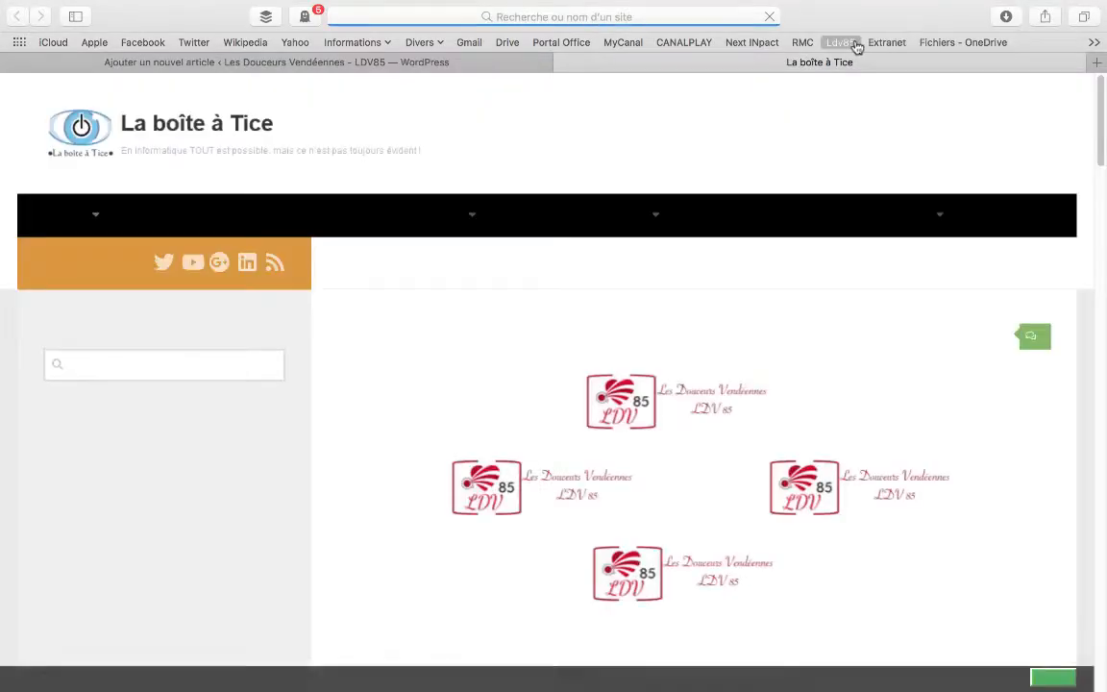
{"action": "left_click", "coordinate": [847, 46]}
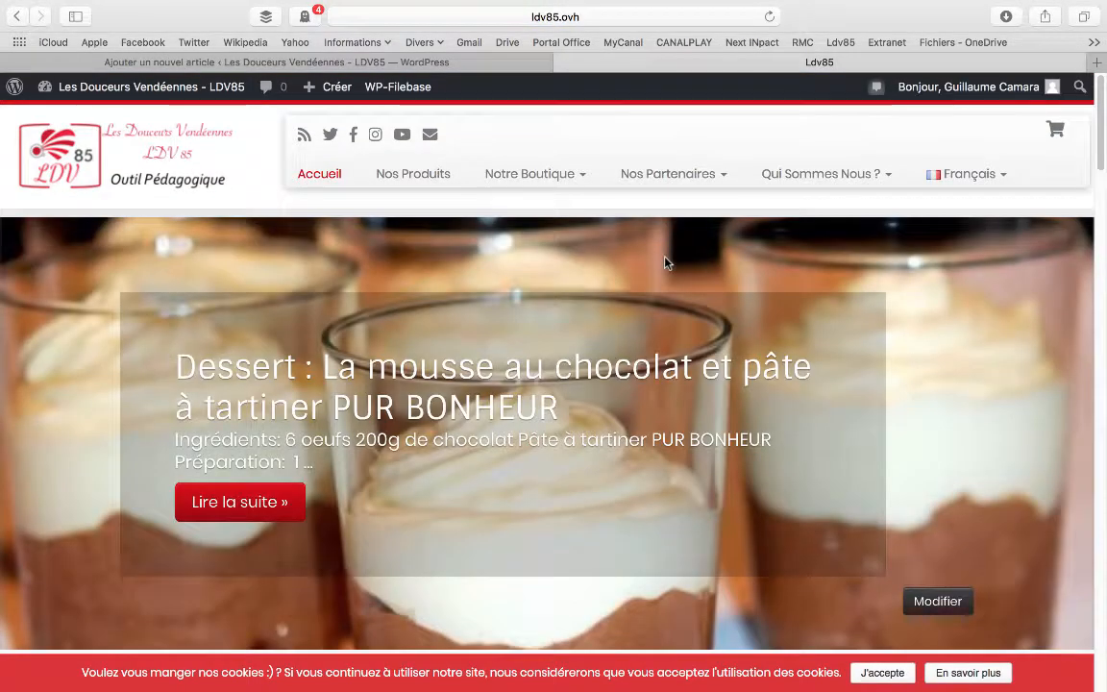
{"action": "scroll", "coordinate": [665, 262], "scroll_direction": "down", "scroll_amount": 2}
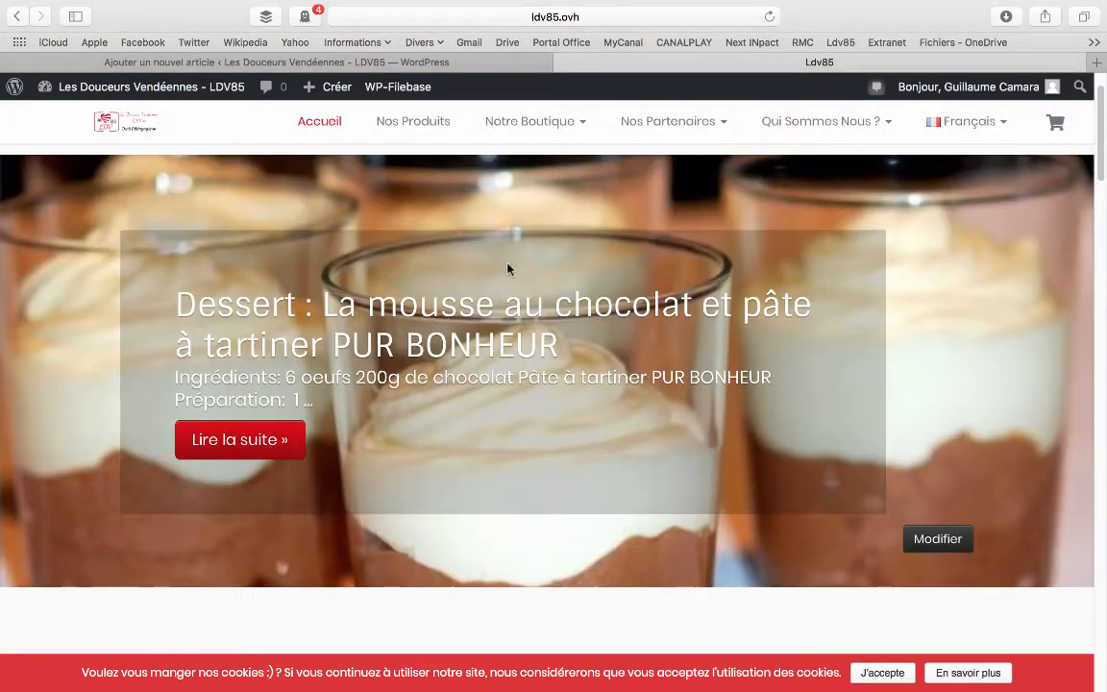
{"action": "scroll", "coordinate": [509, 268], "scroll_direction": "down", "scroll_amount": 3}
{"action": "scroll", "coordinate": [508, 269], "scroll_direction": "up", "scroll_amount": 5}
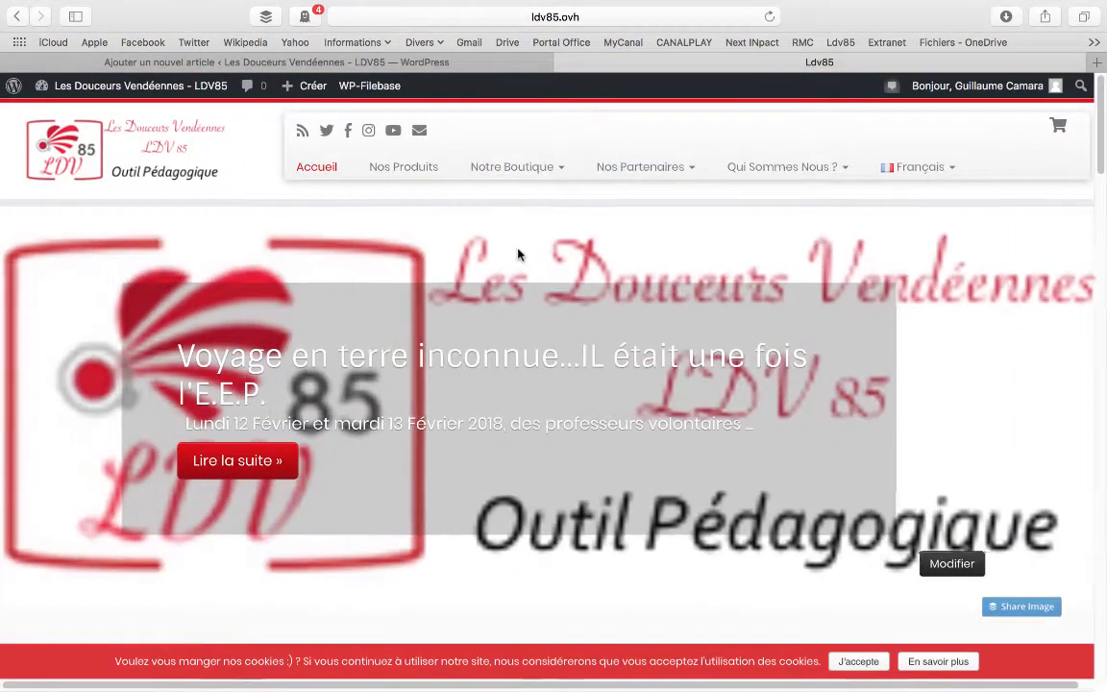
{"action": "scroll", "coordinate": [514, 262], "scroll_direction": "down", "scroll_amount": 10}
{"action": "scroll", "coordinate": [519, 254], "scroll_direction": "down", "scroll_amount": 1}
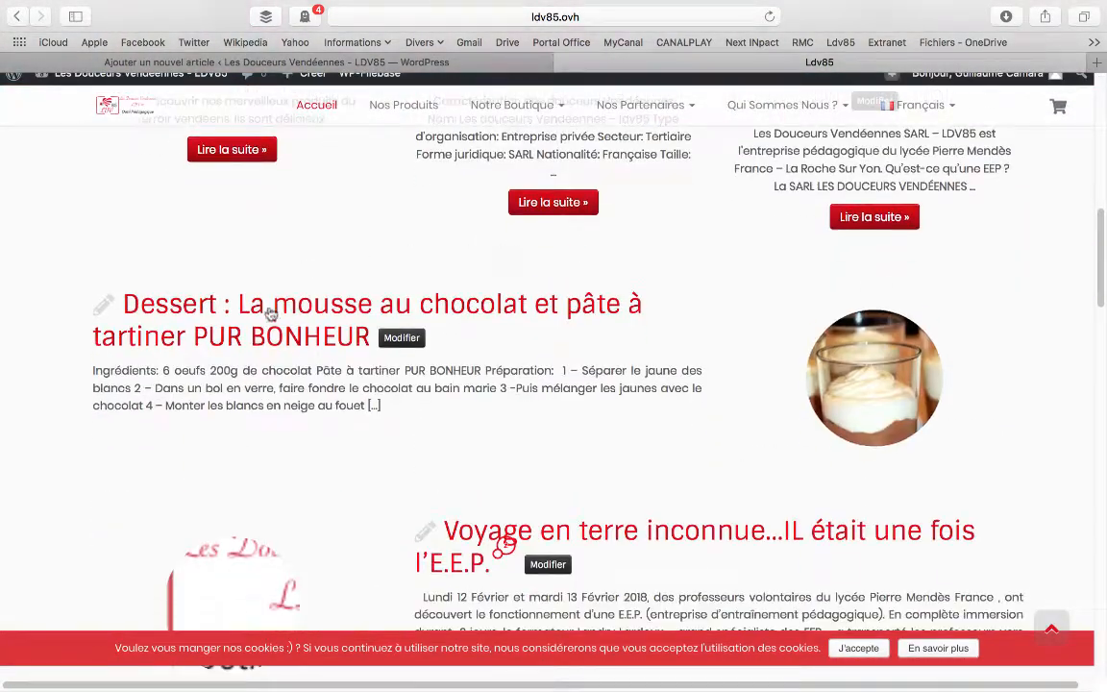
{"action": "scroll", "coordinate": [342, 289], "scroll_direction": "down", "scroll_amount": 5}
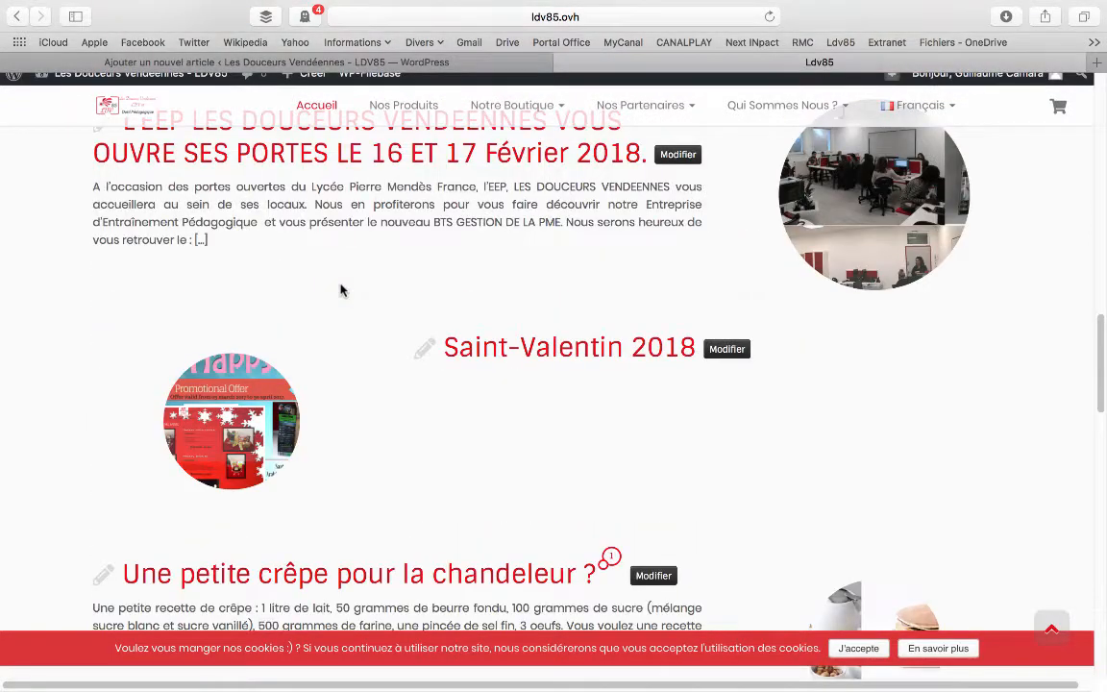
{"action": "scroll", "coordinate": [342, 289], "scroll_direction": "up", "scroll_amount": 15}
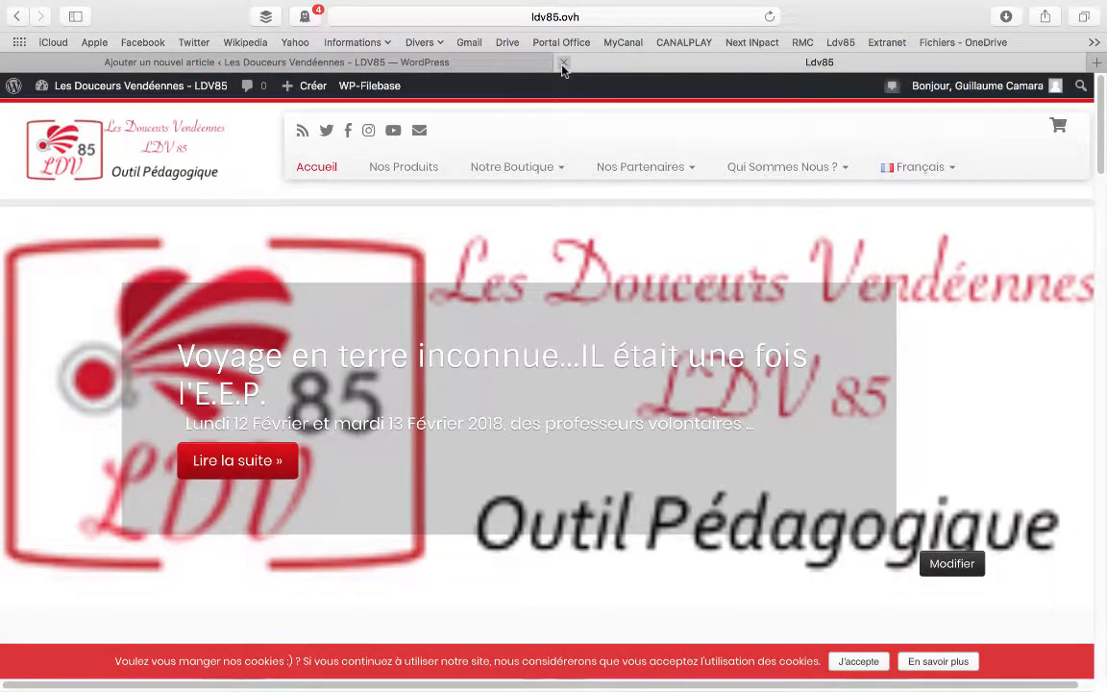
{"action": "left_click", "coordinate": [563, 64]}
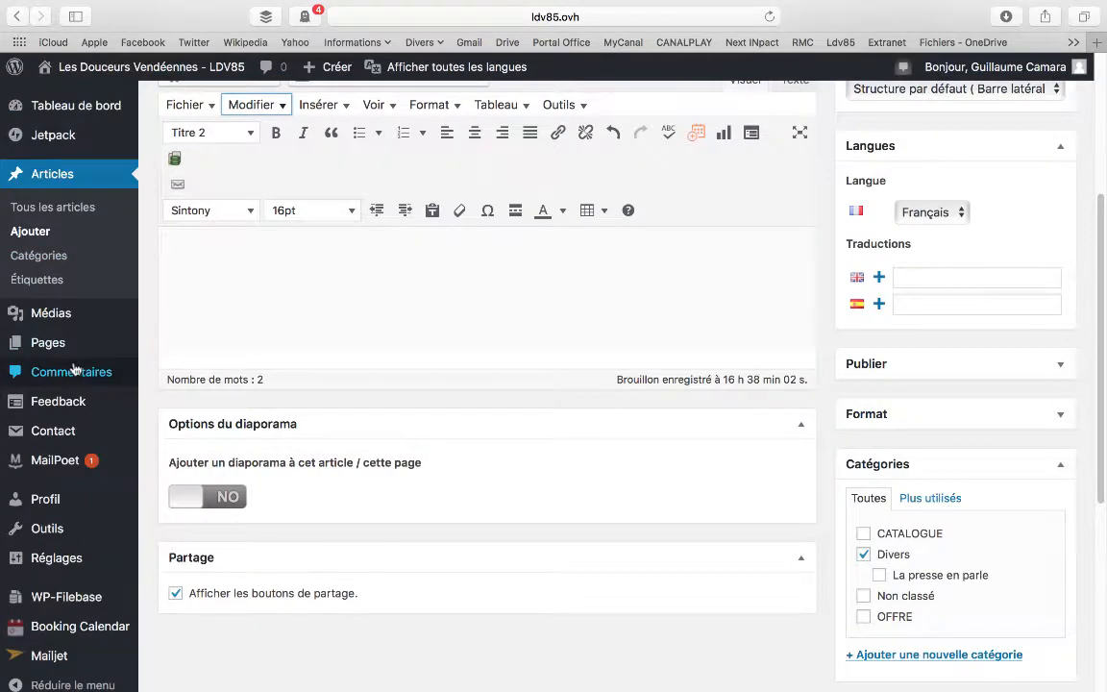
{"action": "scroll", "coordinate": [76, 332], "scroll_direction": "down", "scroll_amount": 1}
{"action": "mouse_move", "coordinate": [82, 355]}
{"action": "scroll", "coordinate": [82, 355], "scroll_direction": "down", "scroll_amount": 3}
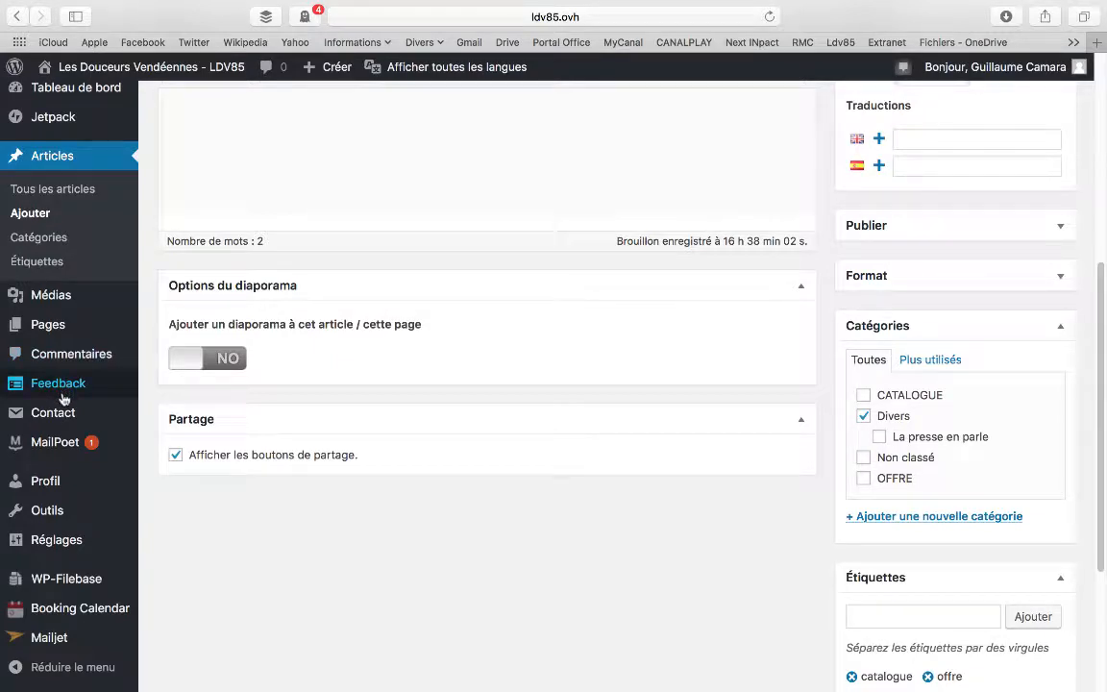
{"action": "mouse_move", "coordinate": [72, 591]}
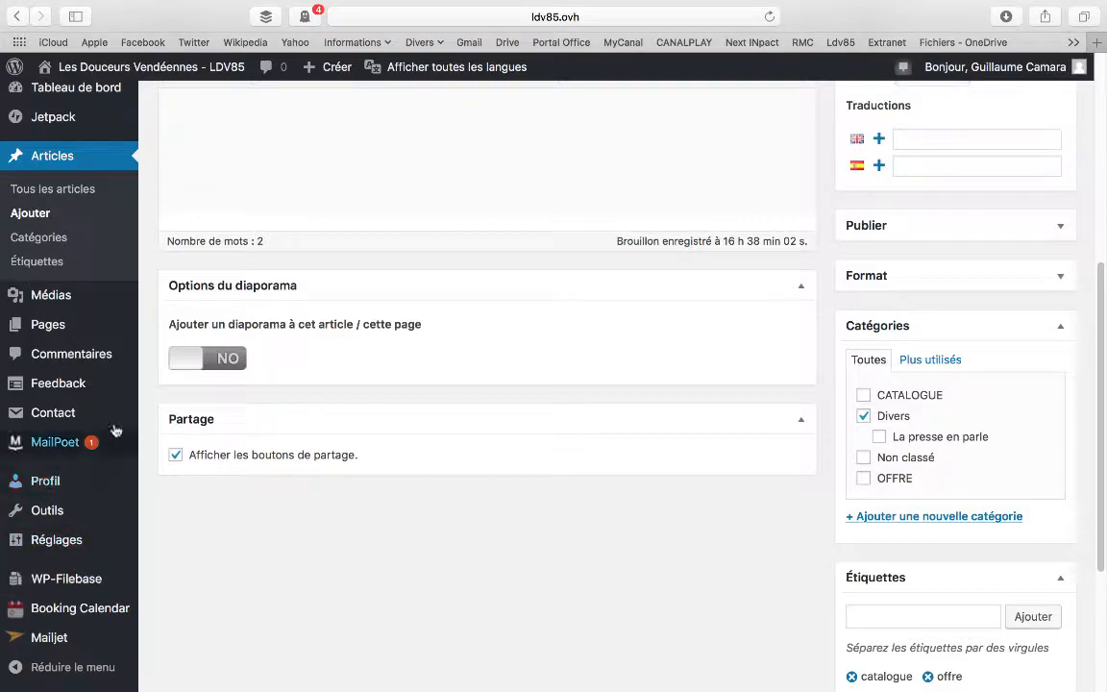
{"action": "scroll", "coordinate": [122, 383], "scroll_direction": "up", "scroll_amount": 3}
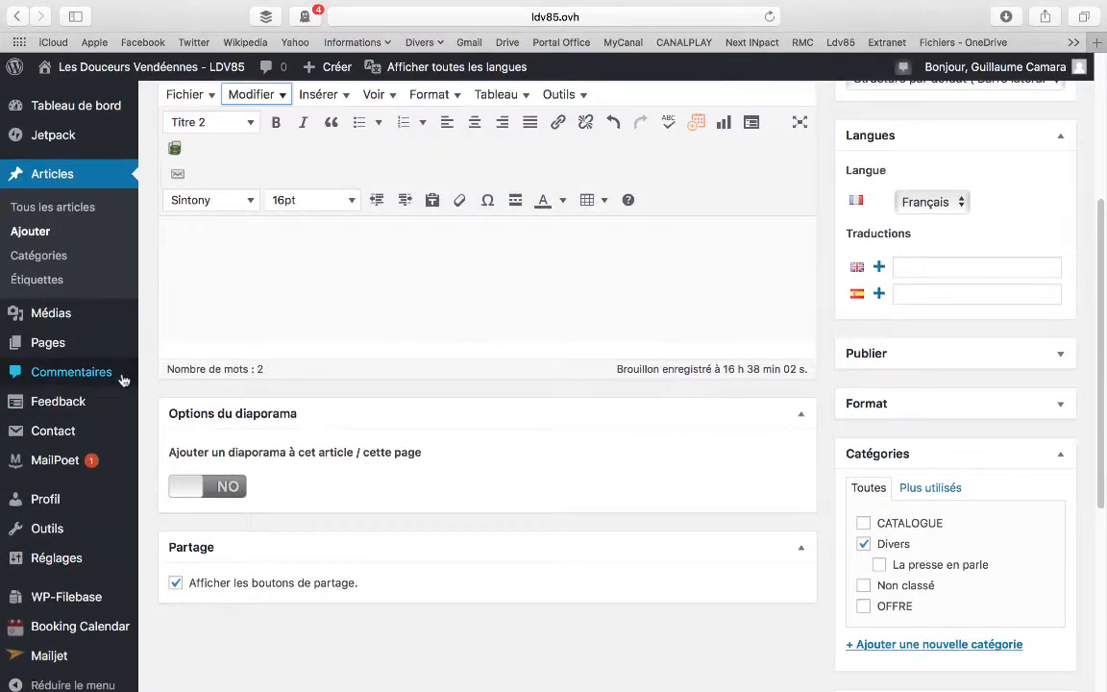
{"action": "scroll", "coordinate": [122, 381], "scroll_direction": "up", "scroll_amount": 3}
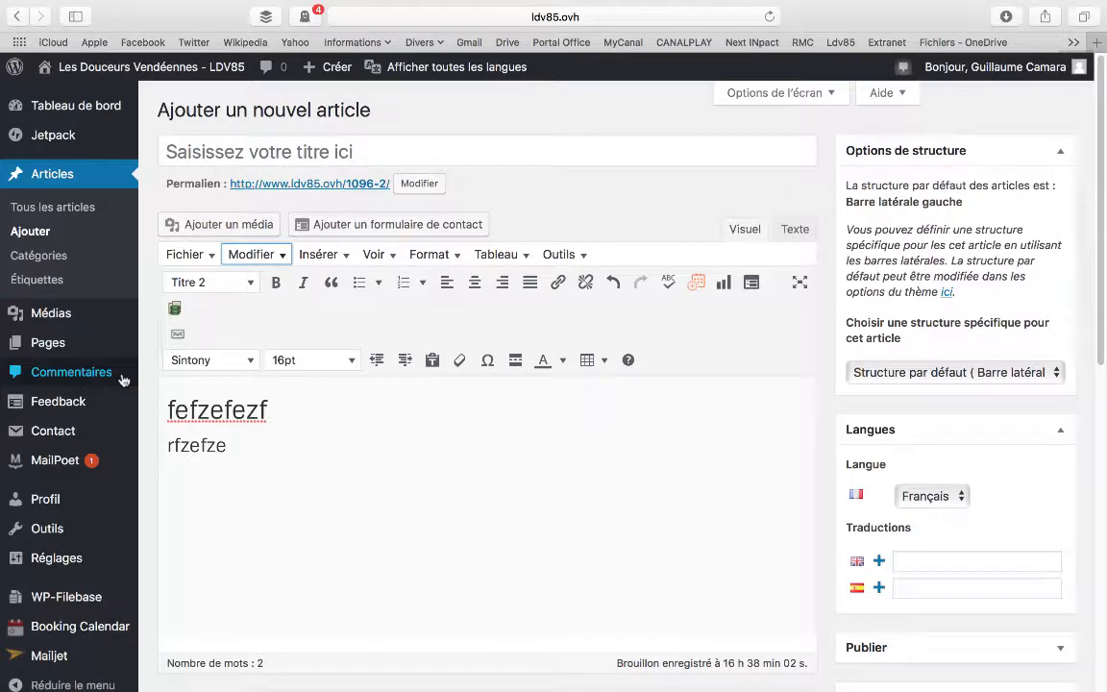
Log out of the current WordPress account, confirming that the article page is left
{"action": "mouse_move", "coordinate": [1016, 69]}
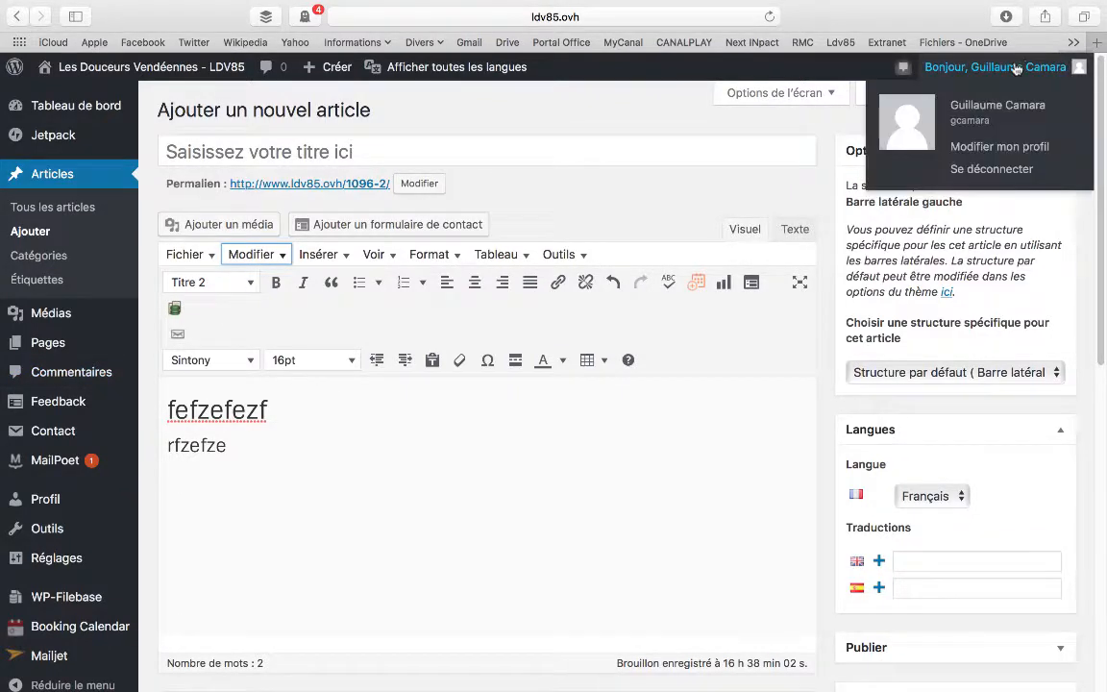
{"action": "left_click", "coordinate": [992, 170]}
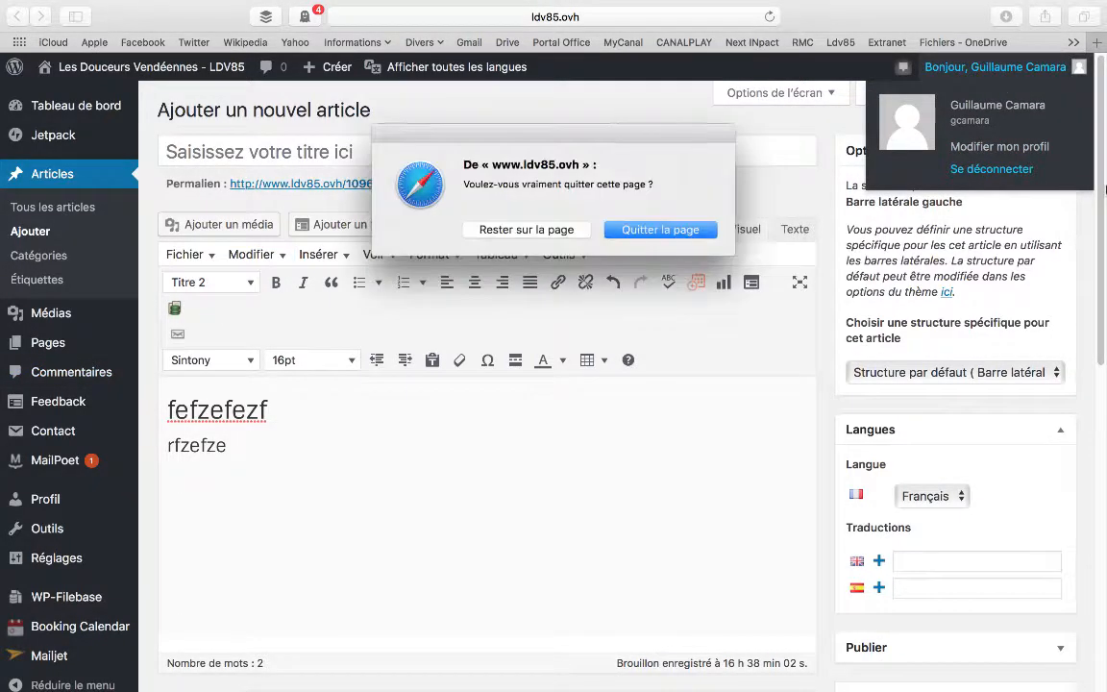
{"action": "left_click", "coordinate": [635, 231]}
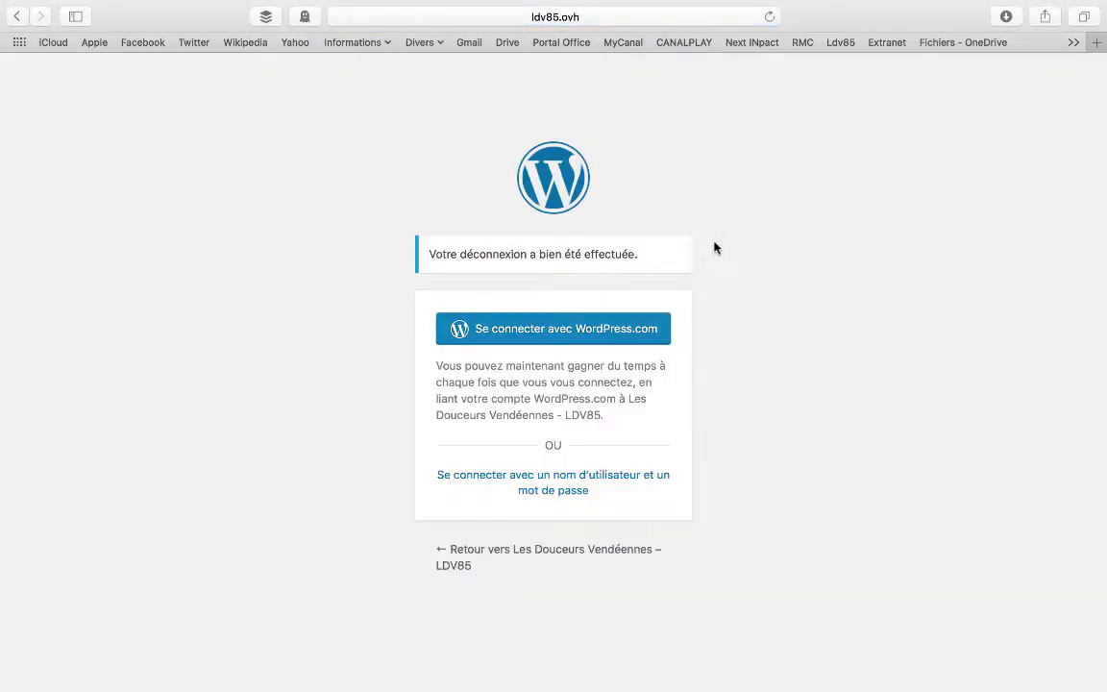
Log in with the other account's username and password, and dismiss the Hyyan WooCommerce Polylang Integration Plugin notice on the dashboard
{"action": "left_click", "coordinate": [534, 483]}
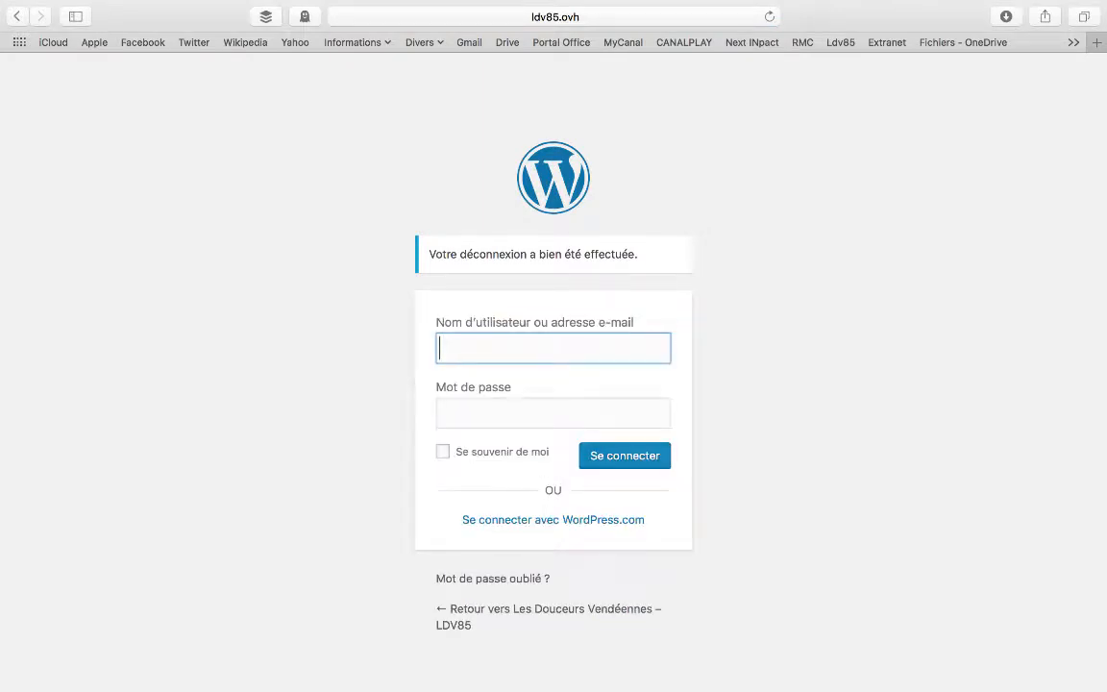
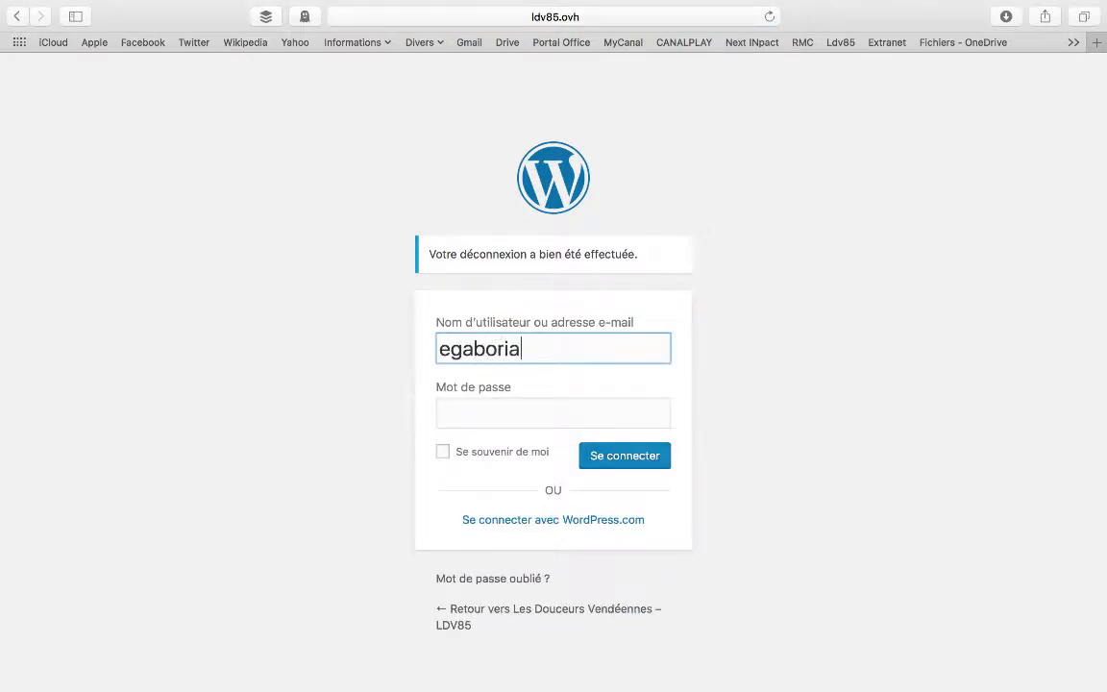
{"action": "key", "text": "Tab"}
{"action": "type", "text": "•••••"}
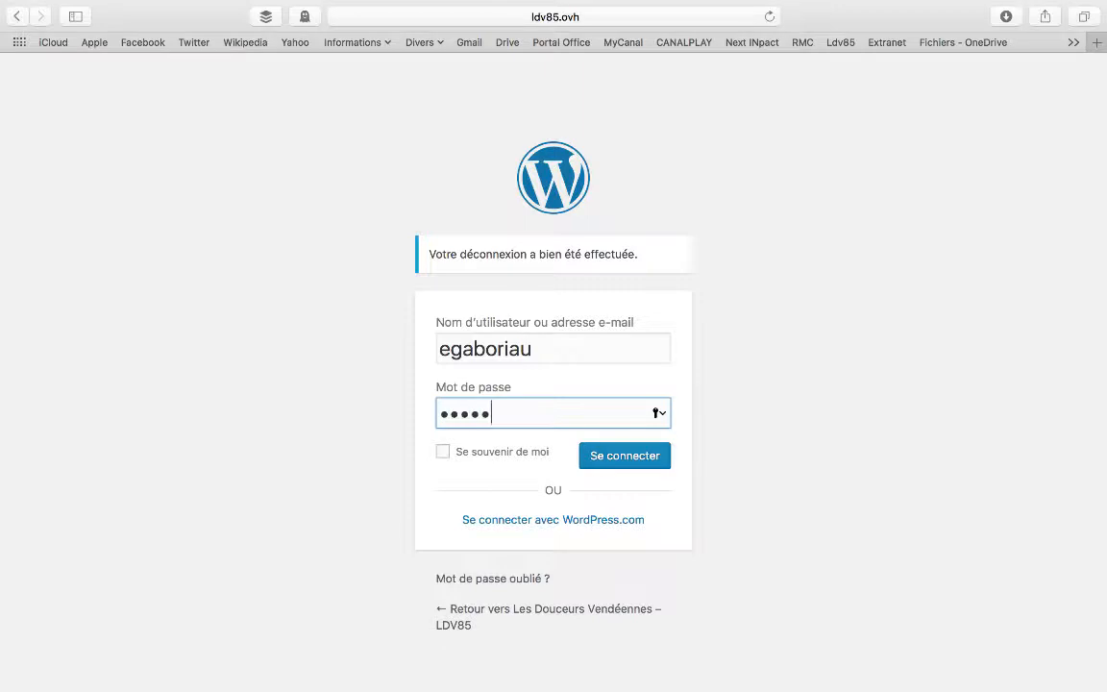
{"action": "type", "text": "••••••"}
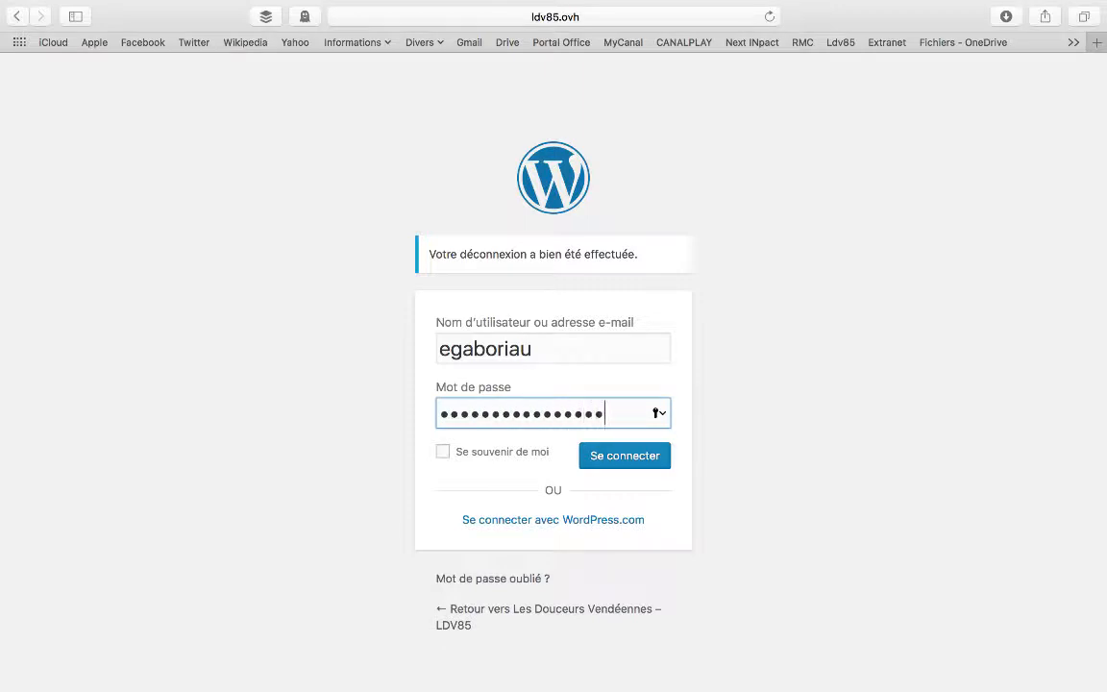
{"action": "type", "text": "•••"}
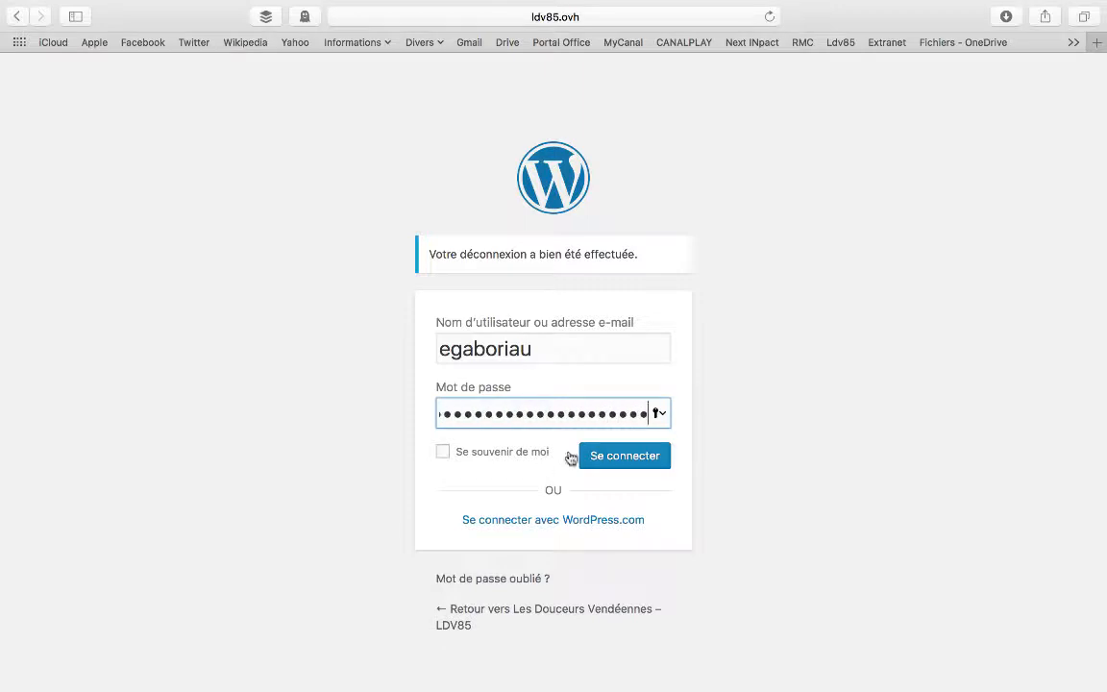
{"action": "left_click", "coordinate": [632, 457]}
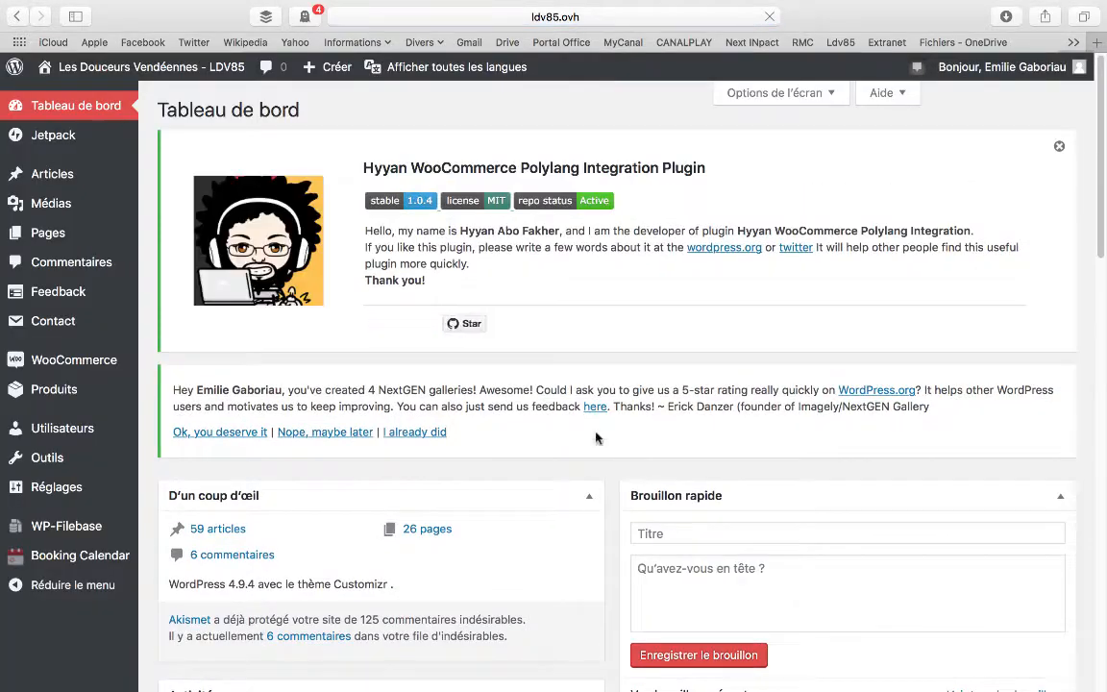
{"action": "left_click", "coordinate": [1060, 147]}
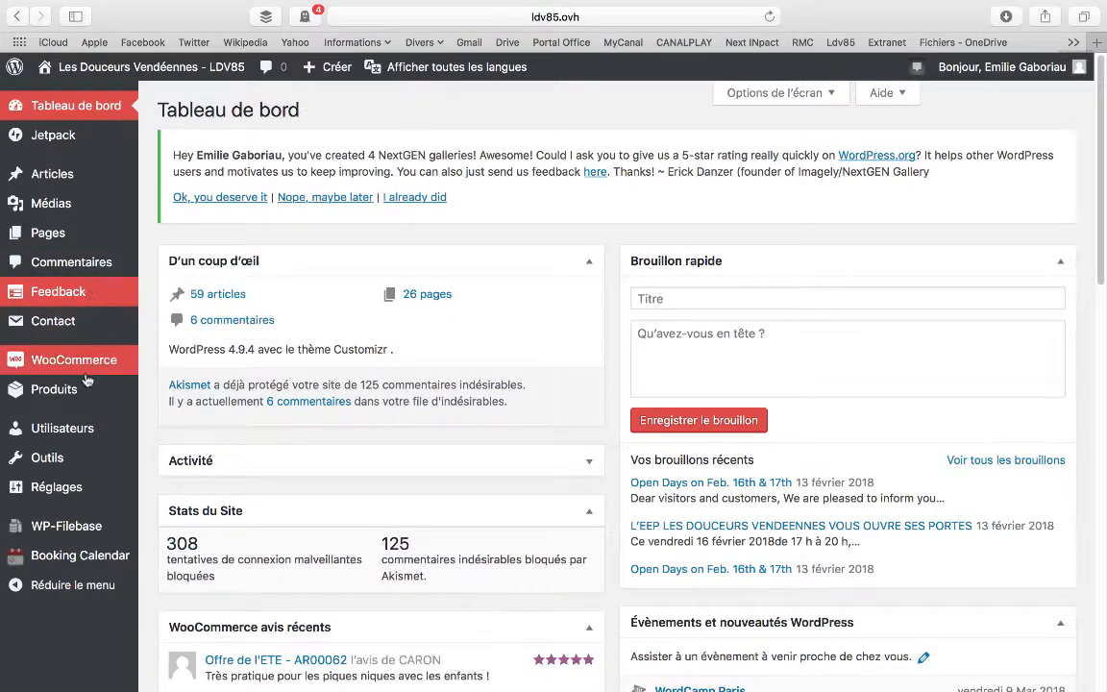
Open the list of all products, dismiss the Hyyan WooCommerce Polylang Integration Plugin notice, and examine the product columns and translation flags
{"action": "mouse_move", "coordinate": [84, 400]}
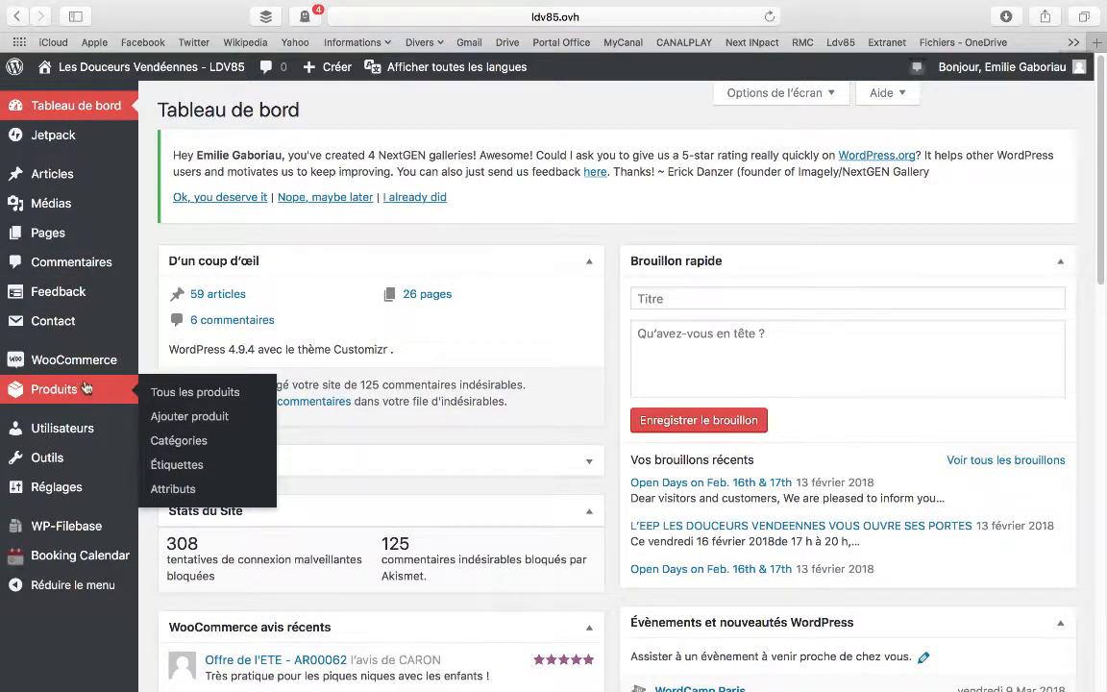
{"action": "mouse_move", "coordinate": [92, 370]}
{"action": "left_click", "coordinate": [228, 396]}
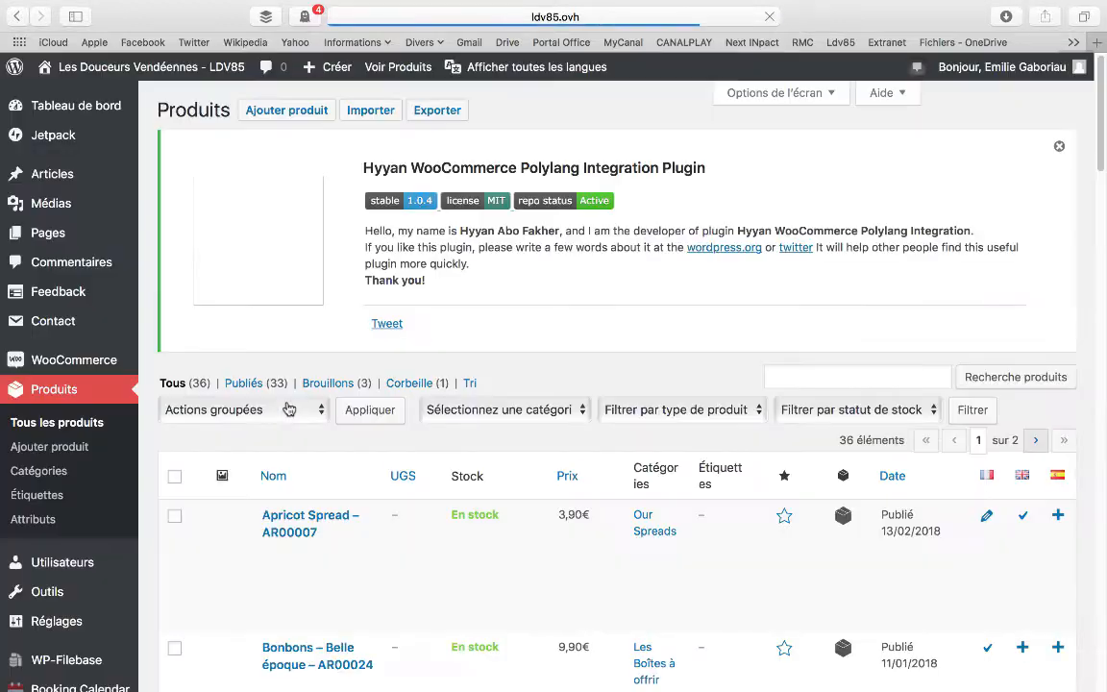
{"action": "left_click", "coordinate": [1058, 146]}
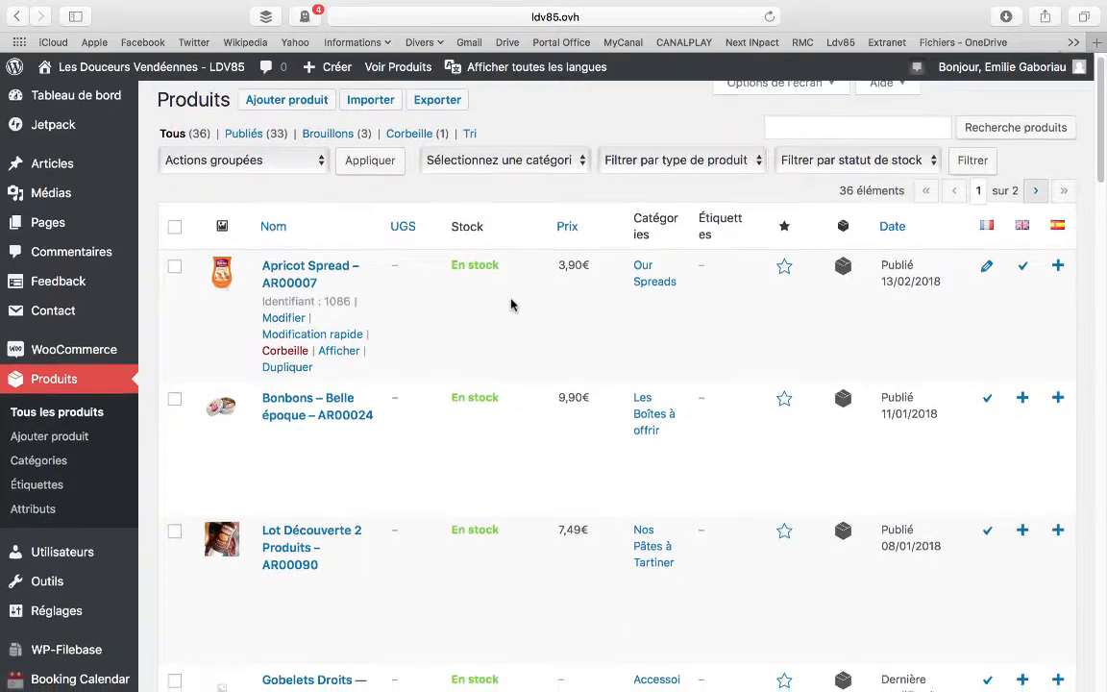
{"action": "scroll", "coordinate": [511, 305], "scroll_direction": "down", "scroll_amount": 1}
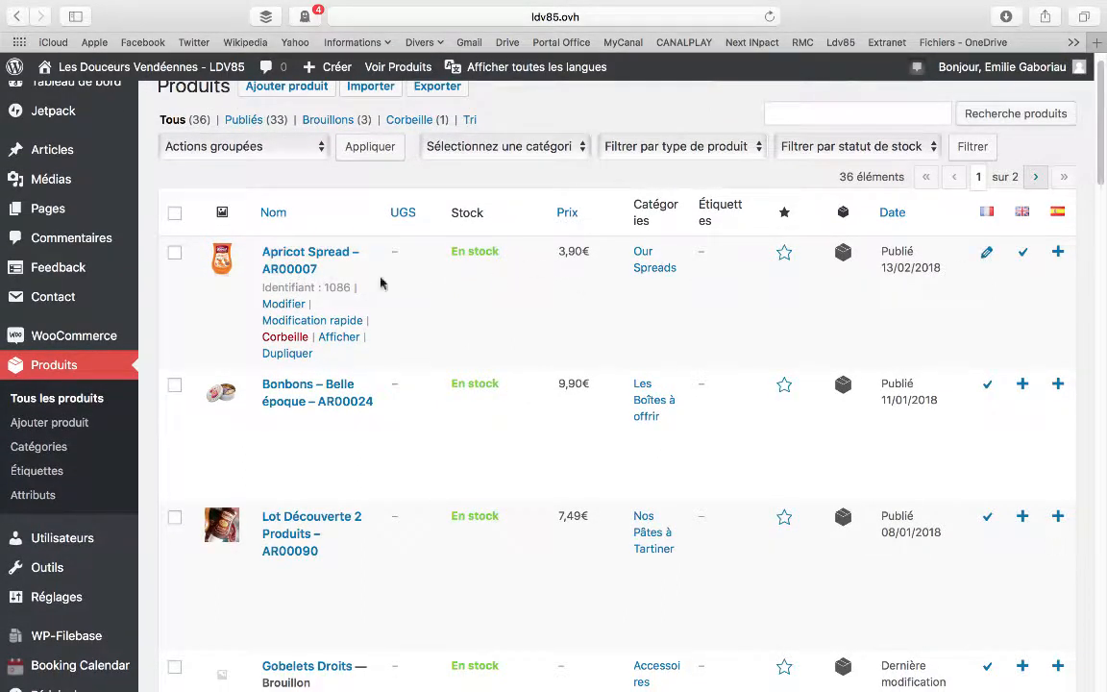
{"action": "scroll", "coordinate": [351, 280], "scroll_direction": "down", "scroll_amount": 1}
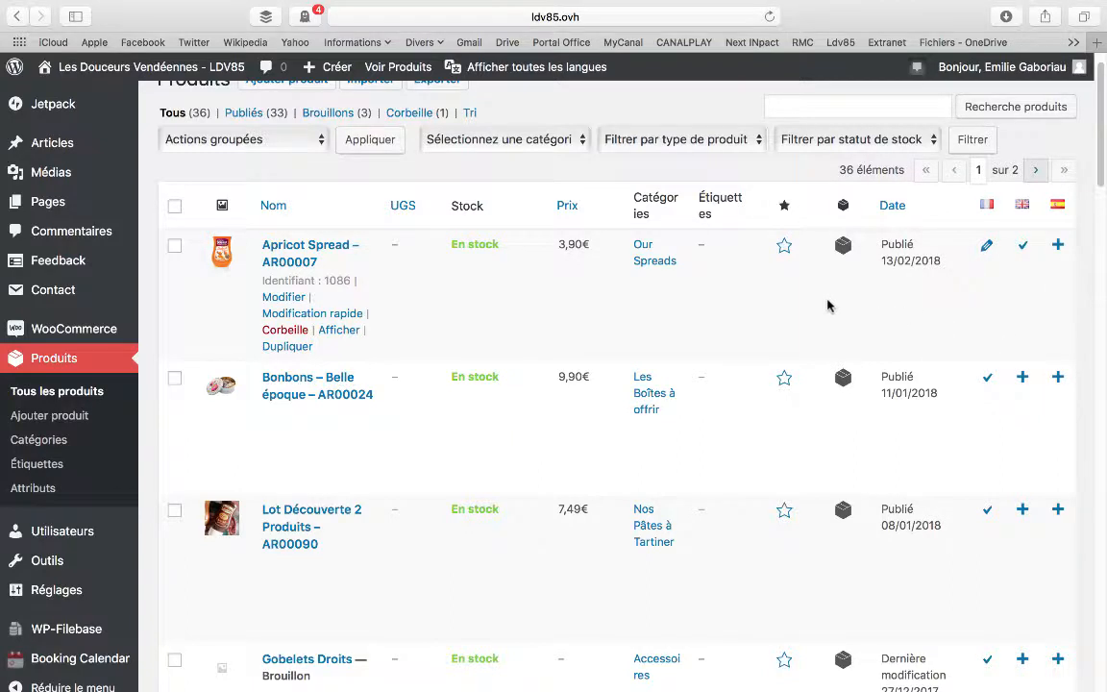
{"action": "scroll", "coordinate": [828, 305], "scroll_direction": "down", "scroll_amount": 1}
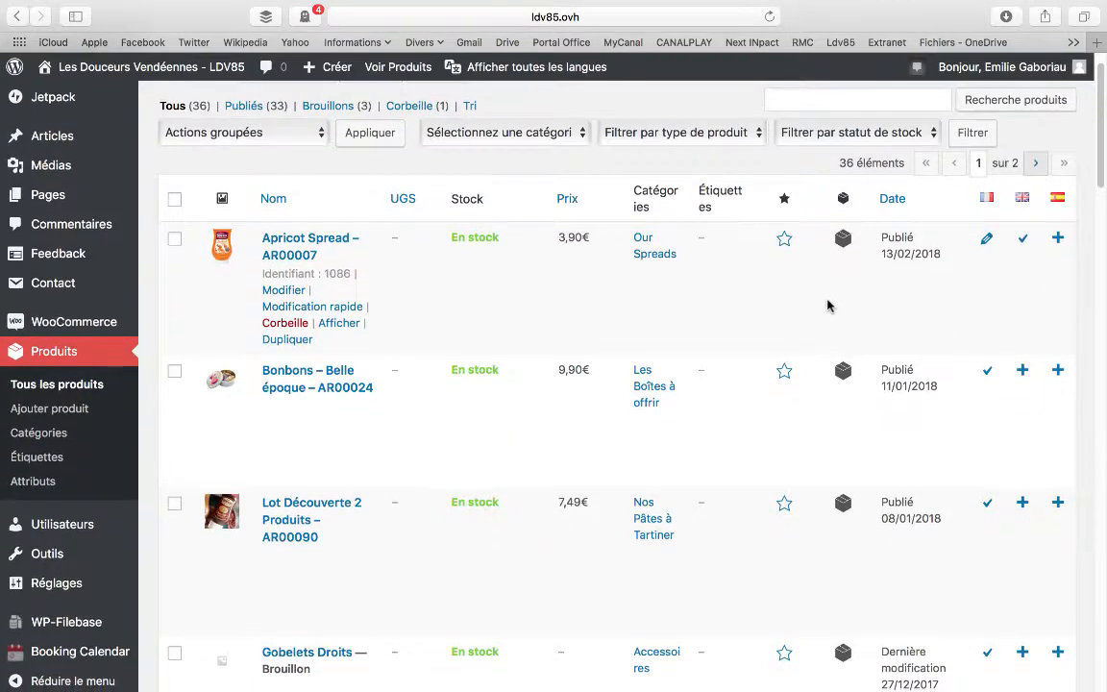
Open the new Spanish translation of Apricot Spread – AR00007, dismiss the plugin notice, and examine the product form's fields without filling them in
{"action": "left_click", "coordinate": [1058, 238]}
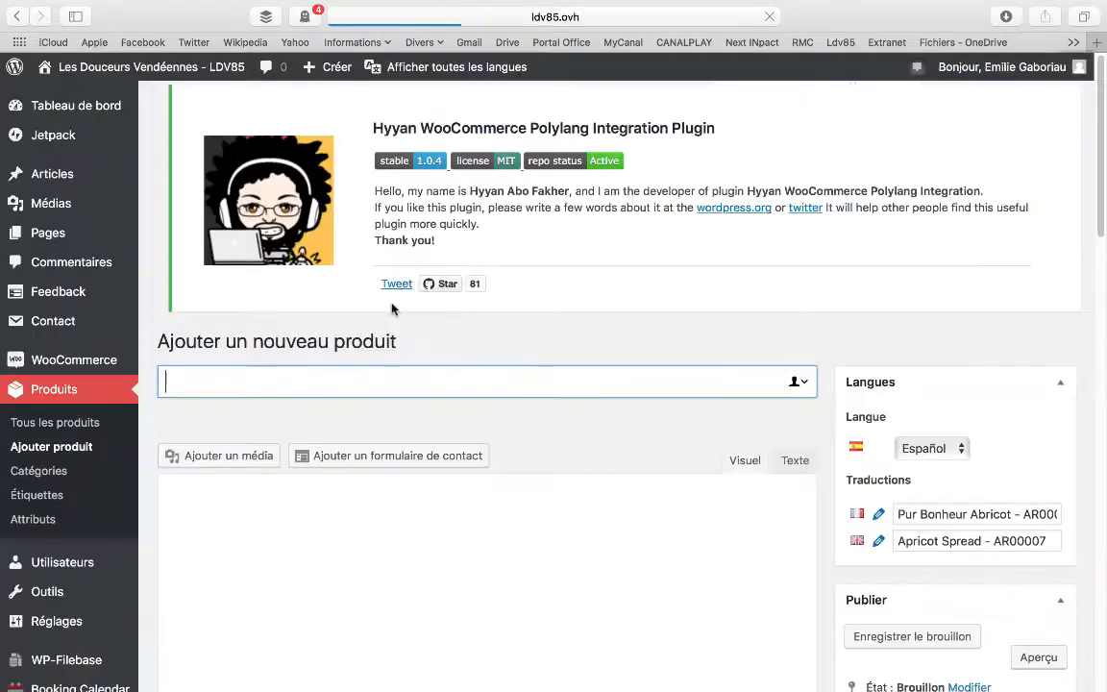
{"action": "scroll", "coordinate": [265, 311], "scroll_direction": "down", "scroll_amount": 3}
{"action": "scroll", "coordinate": [265, 311], "scroll_direction": "down", "scroll_amount": 8}
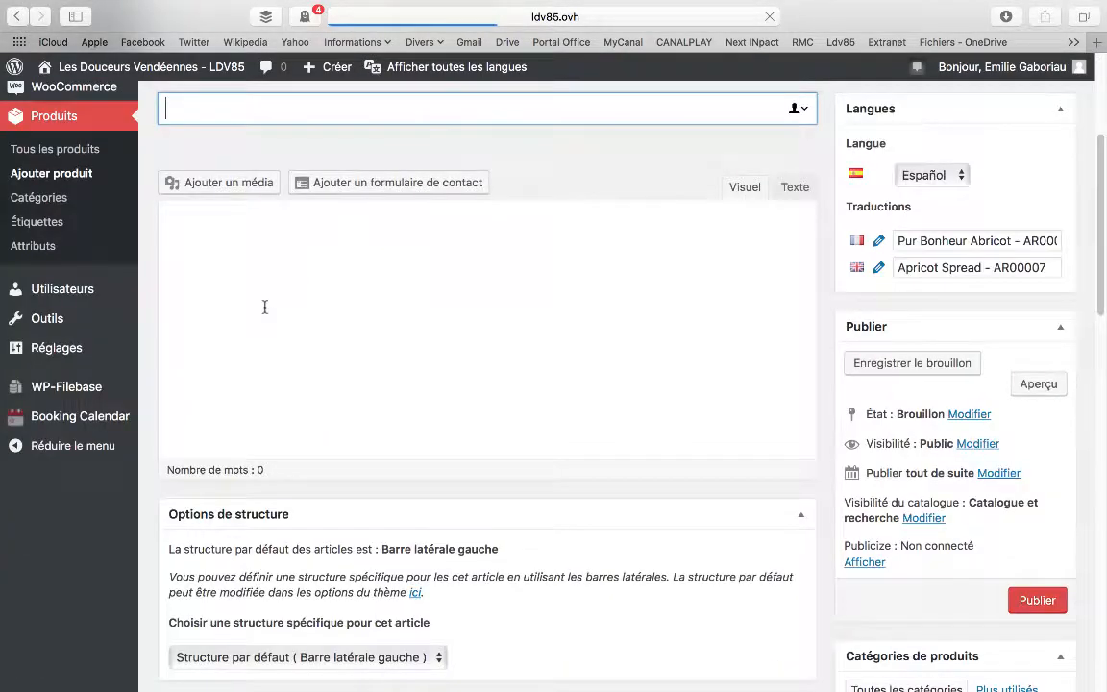
{"action": "scroll", "coordinate": [265, 312], "scroll_direction": "down", "scroll_amount": 10}
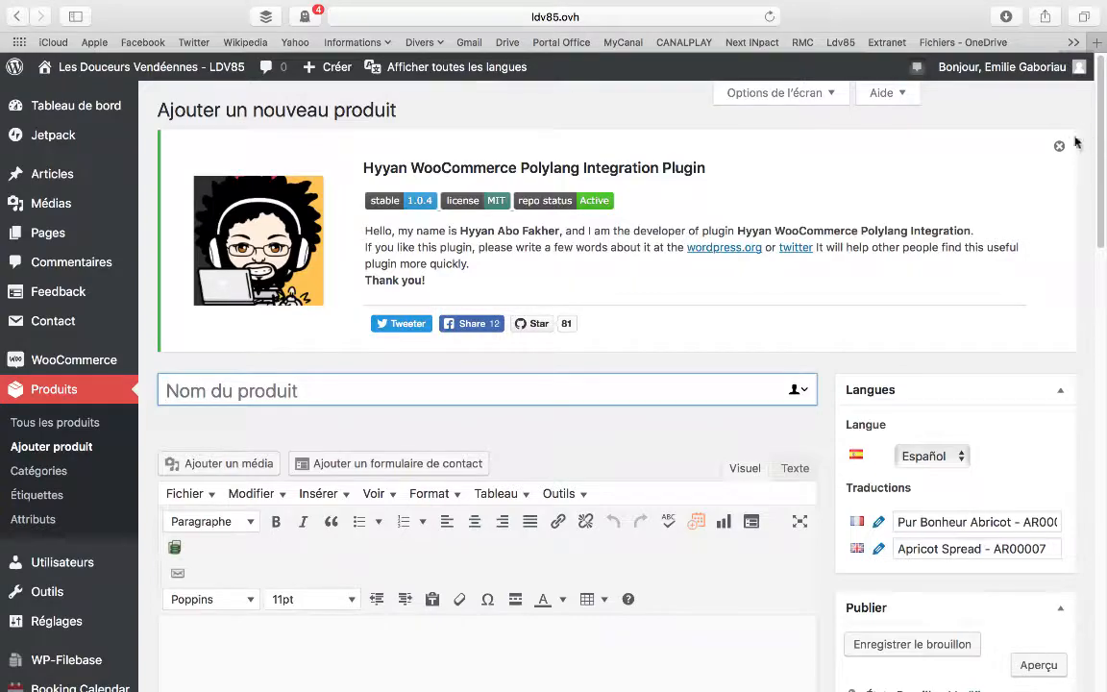
{"action": "left_click", "coordinate": [1059, 145]}
{"action": "scroll", "coordinate": [563, 223], "scroll_direction": "down", "scroll_amount": 2}
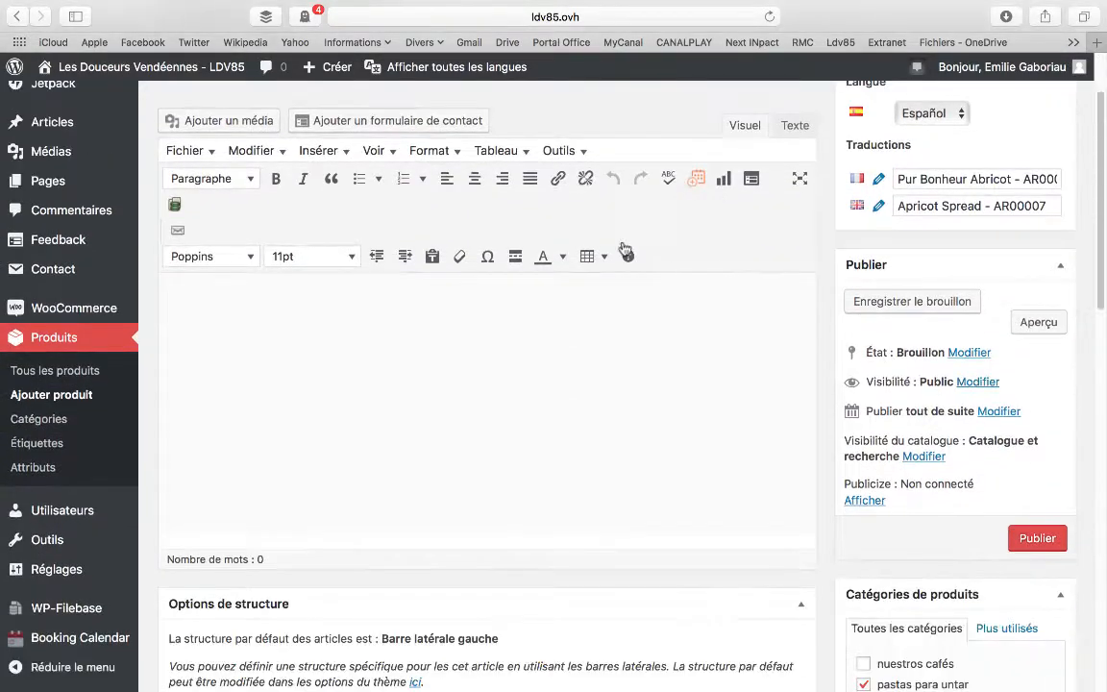
{"action": "scroll", "coordinate": [476, 298], "scroll_direction": "down", "scroll_amount": 10}
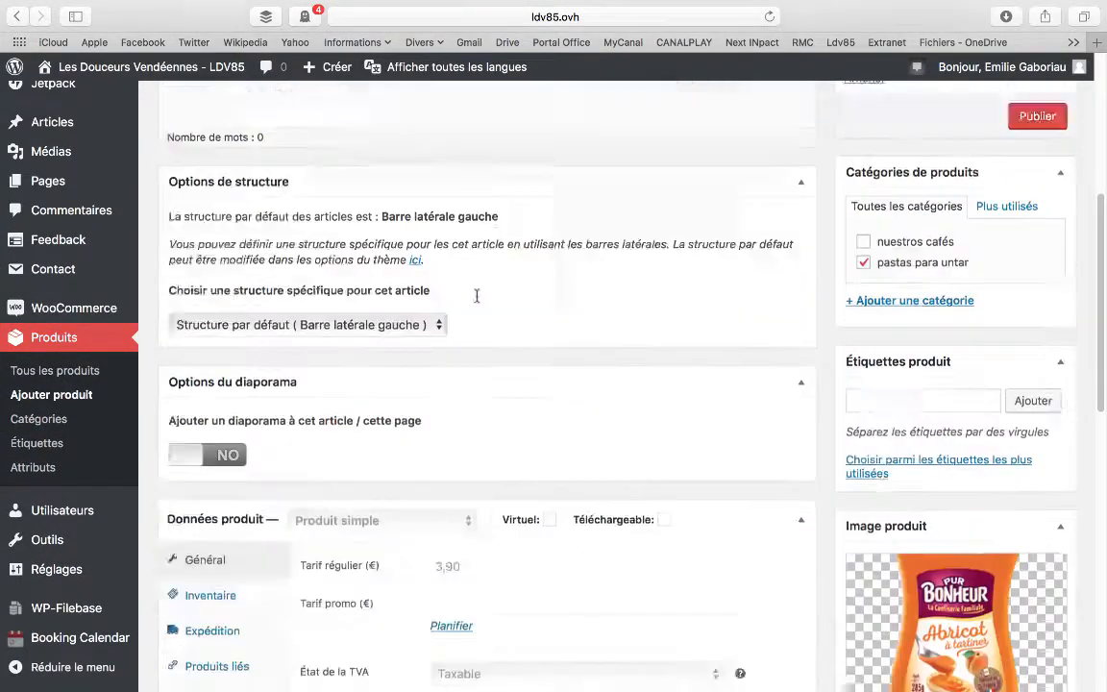
{"action": "scroll", "coordinate": [476, 301], "scroll_direction": "down", "scroll_amount": 6}
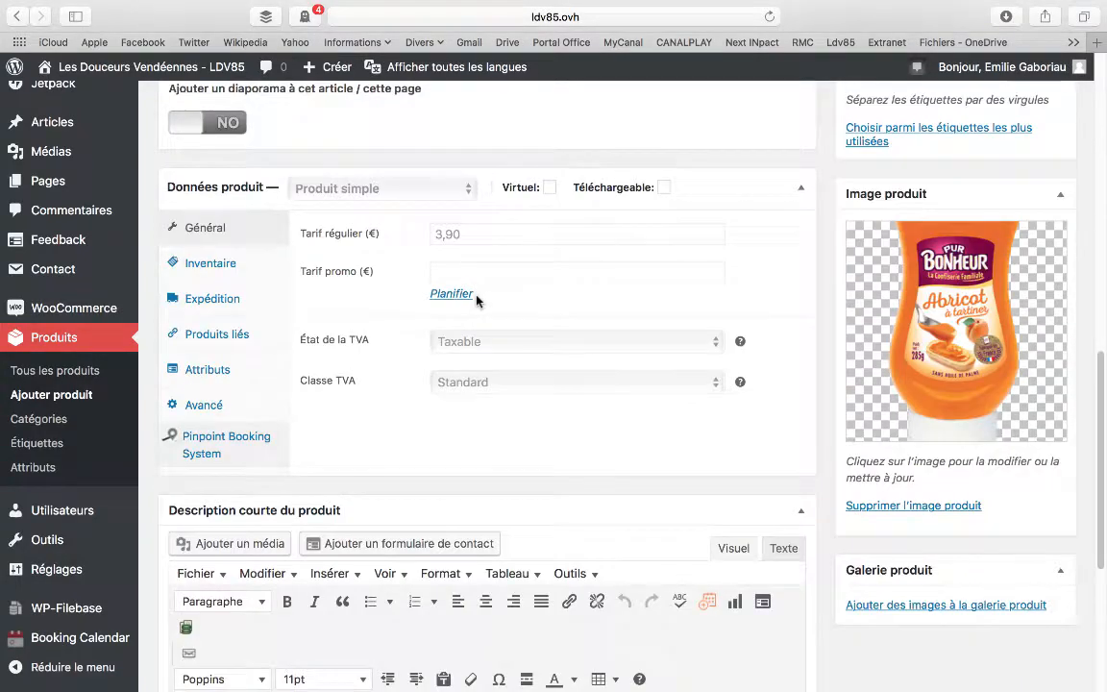
{"action": "scroll", "coordinate": [476, 301], "scroll_direction": "up", "scroll_amount": 18}
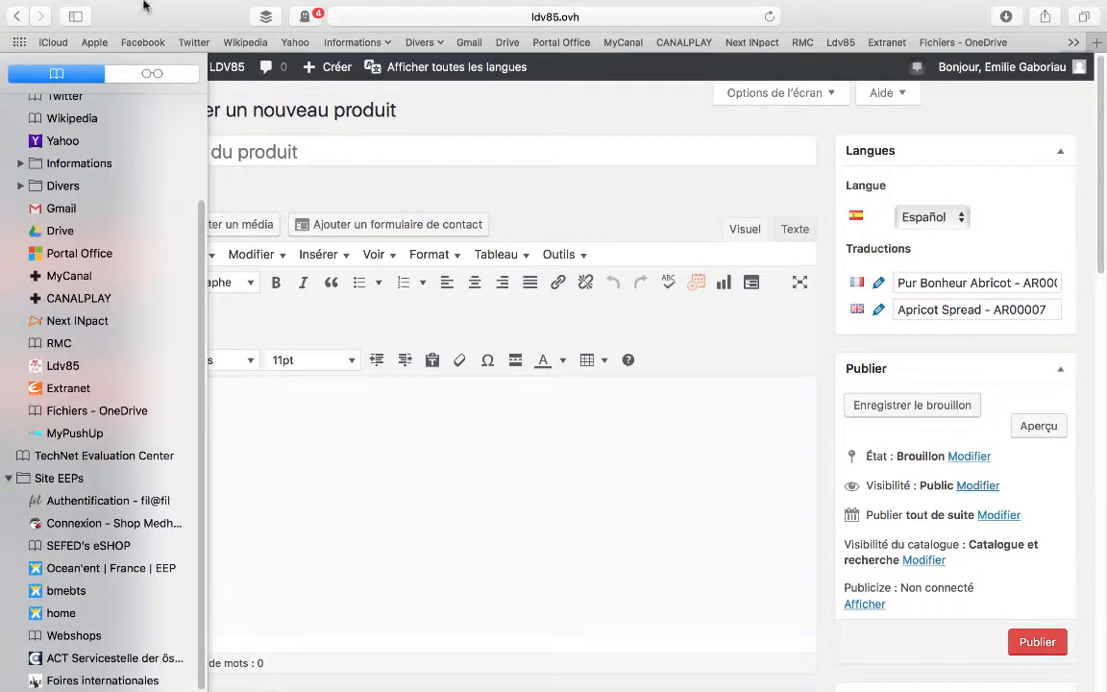
Return to the list of all products and view the public page of Apricot Spread – AR00007, examining its price, category and description
{"action": "left_click", "coordinate": [44, 423]}
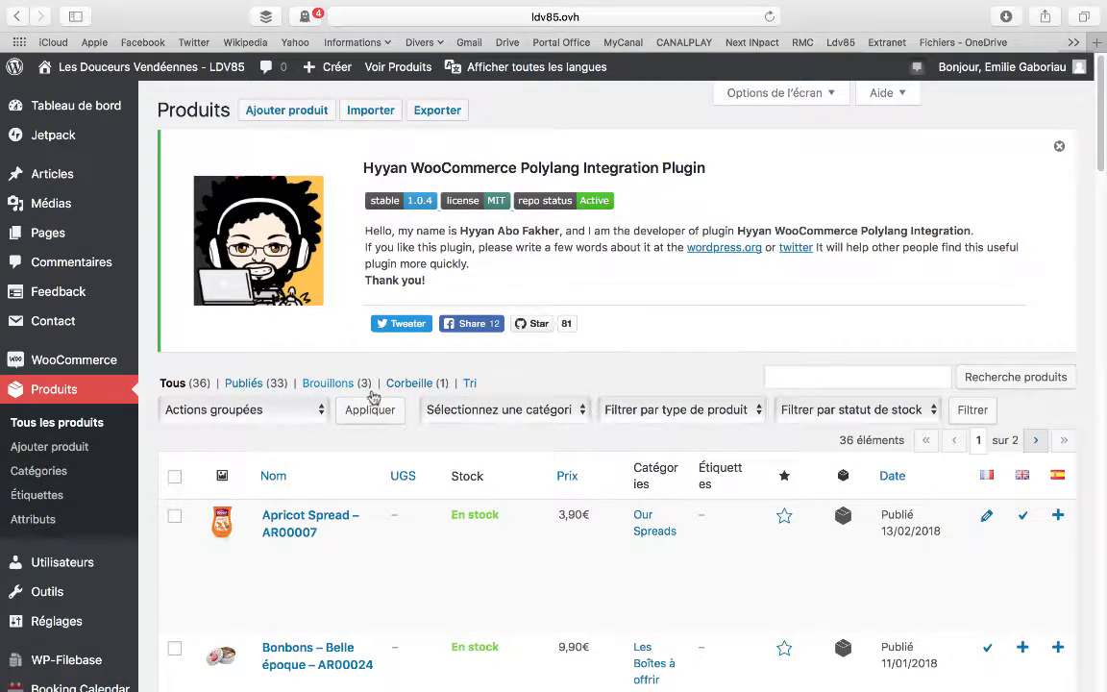
{"action": "mouse_move", "coordinate": [346, 529]}
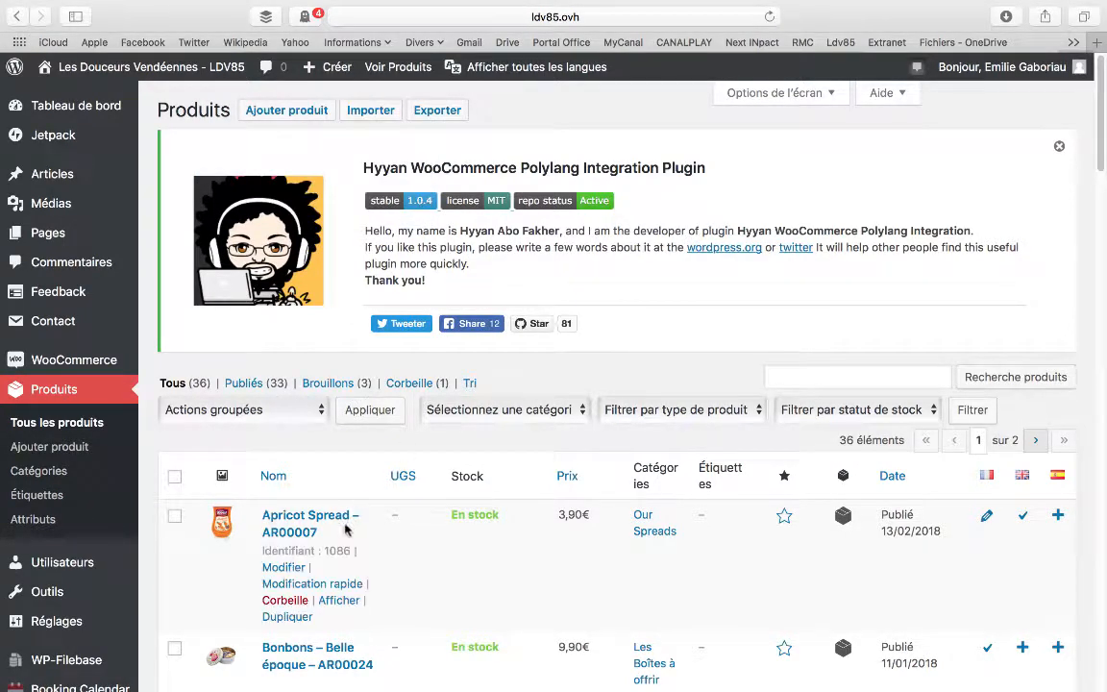
{"action": "left_click", "coordinate": [339, 599]}
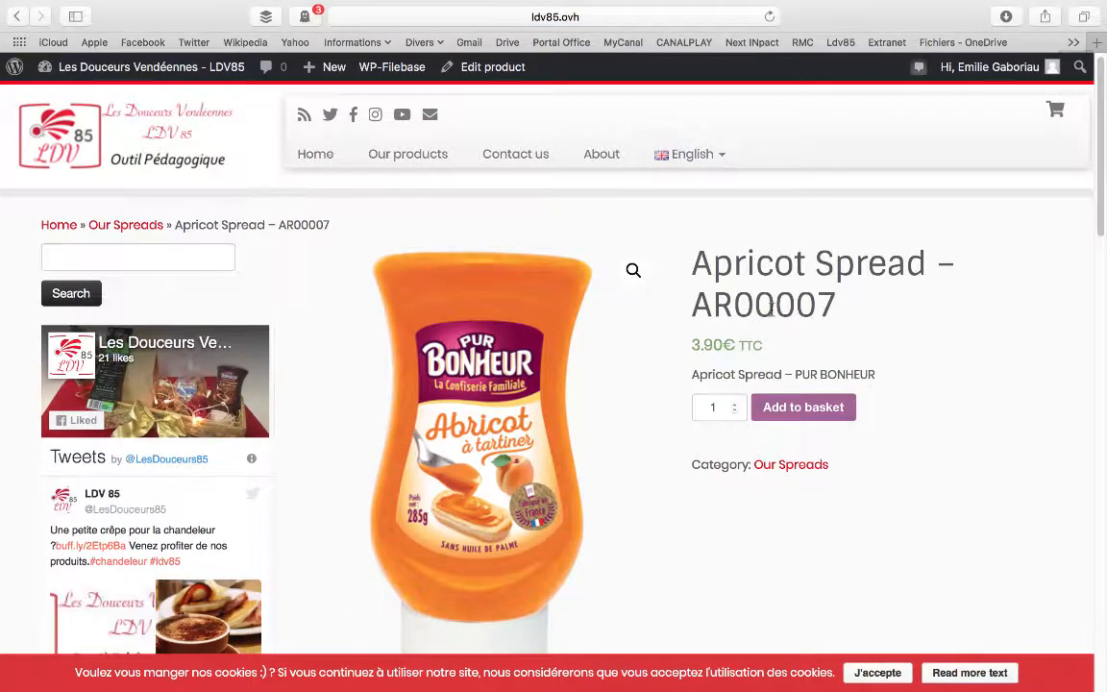
{"action": "scroll", "coordinate": [773, 317], "scroll_direction": "down", "scroll_amount": 3}
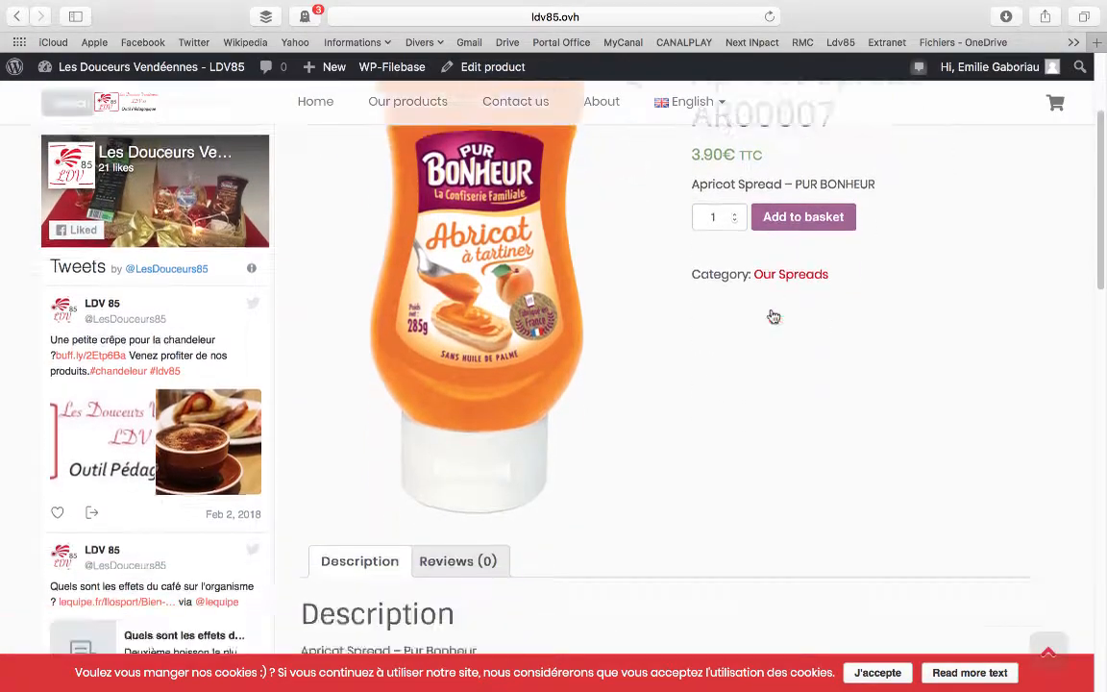
{"action": "scroll", "coordinate": [774, 317], "scroll_direction": "down", "scroll_amount": 5}
{"action": "scroll", "coordinate": [773, 317], "scroll_direction": "up", "scroll_amount": 10}
{"action": "scroll", "coordinate": [774, 317], "scroll_direction": "down", "scroll_amount": 2}
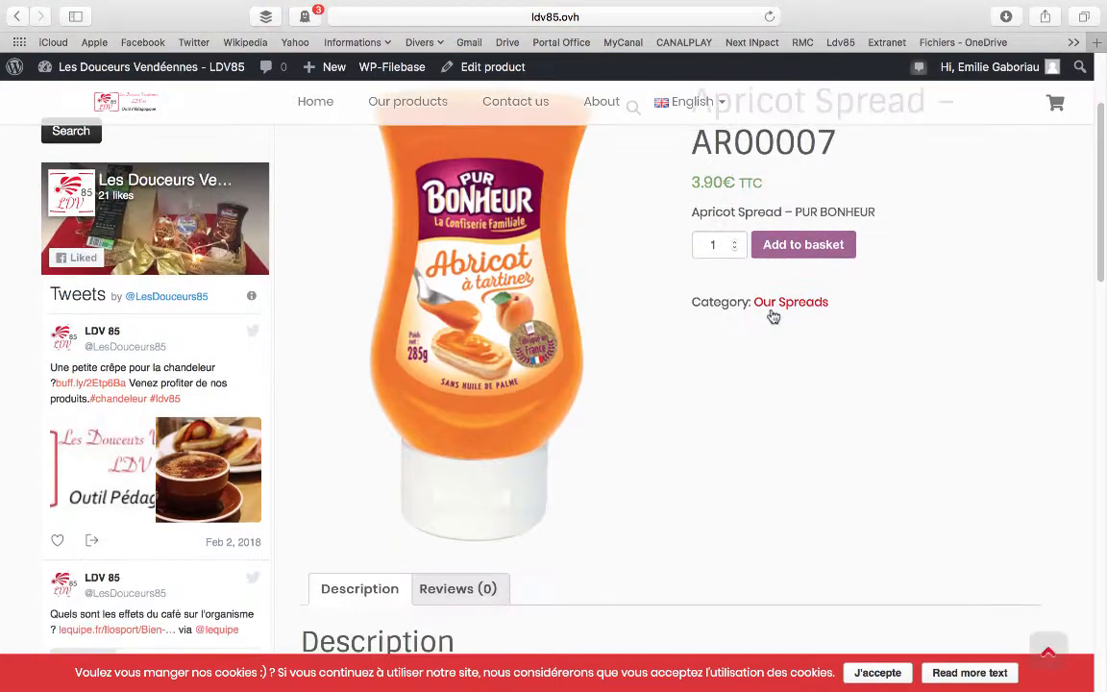
{"action": "scroll", "coordinate": [774, 317], "scroll_direction": "down", "scroll_amount": 5}
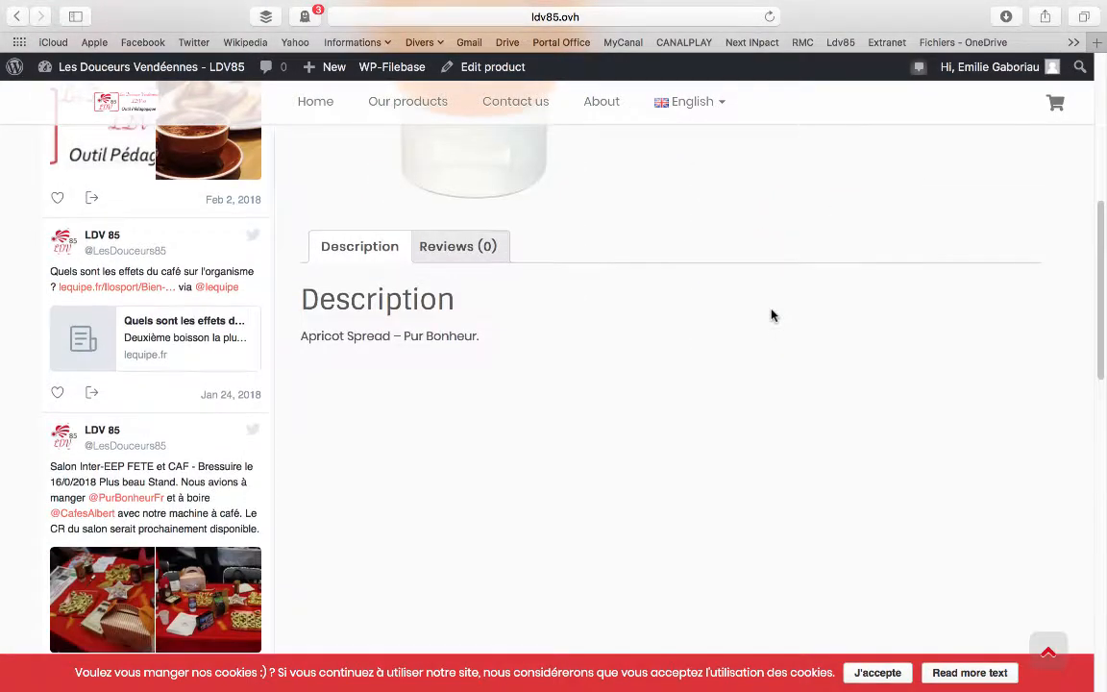
{"action": "scroll", "coordinate": [772, 312], "scroll_direction": "up", "scroll_amount": 10}
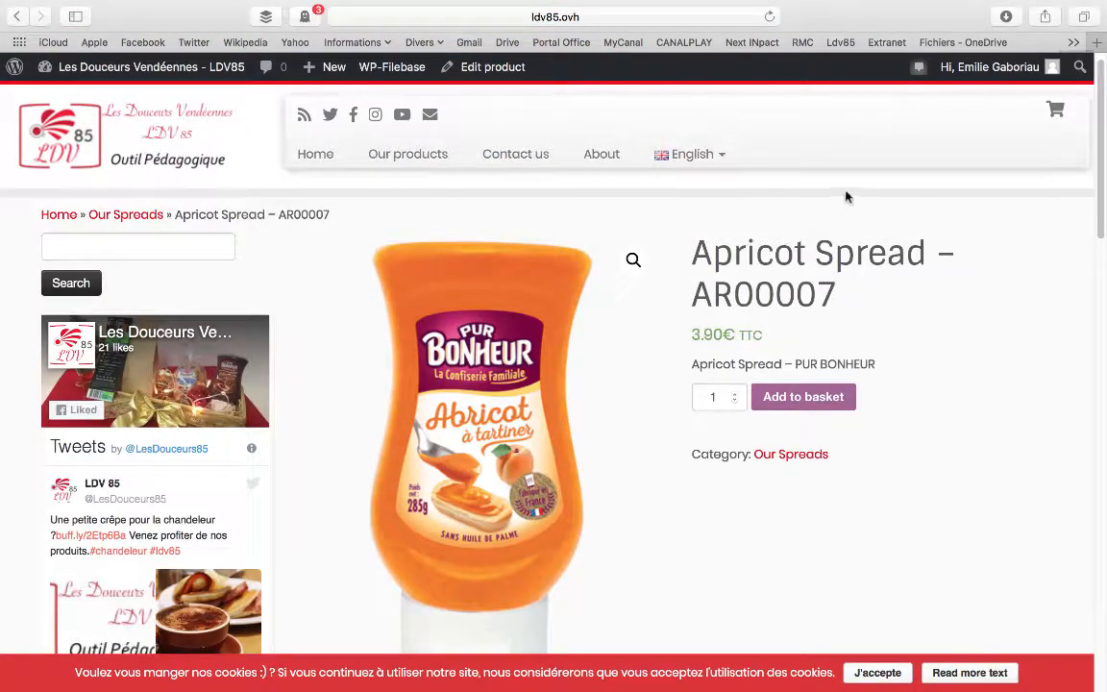
{"action": "scroll", "coordinate": [850, 192], "scroll_direction": "up", "scroll_amount": 1}
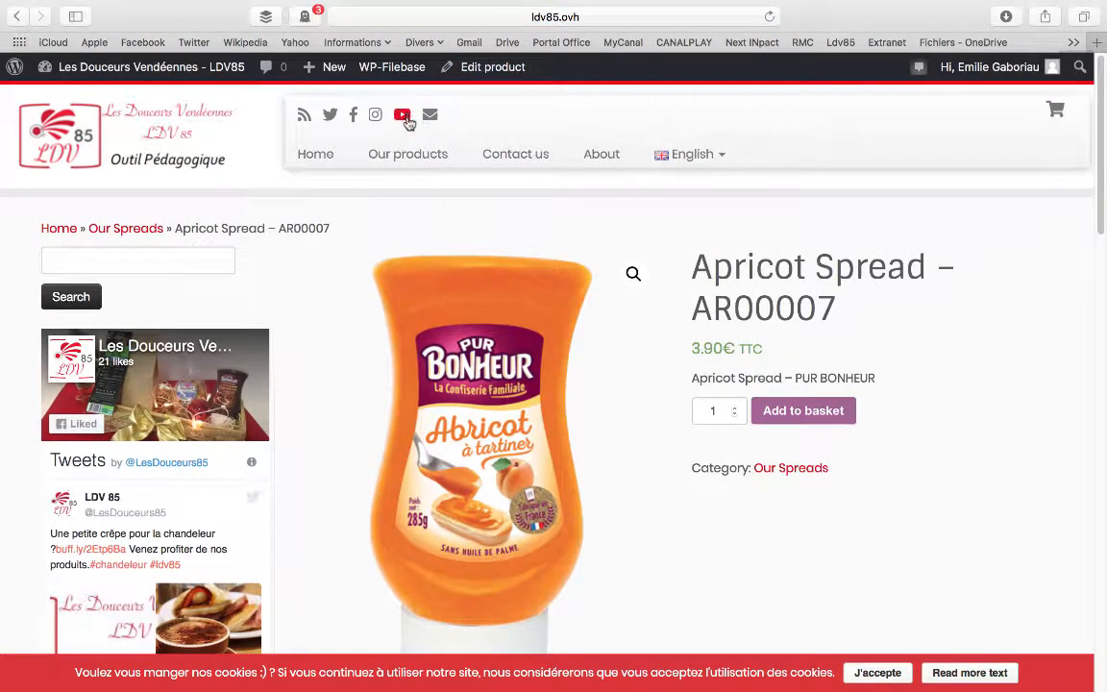
Log out of the current WordPress account from the product's public page
{"action": "mouse_move", "coordinate": [990, 66]}
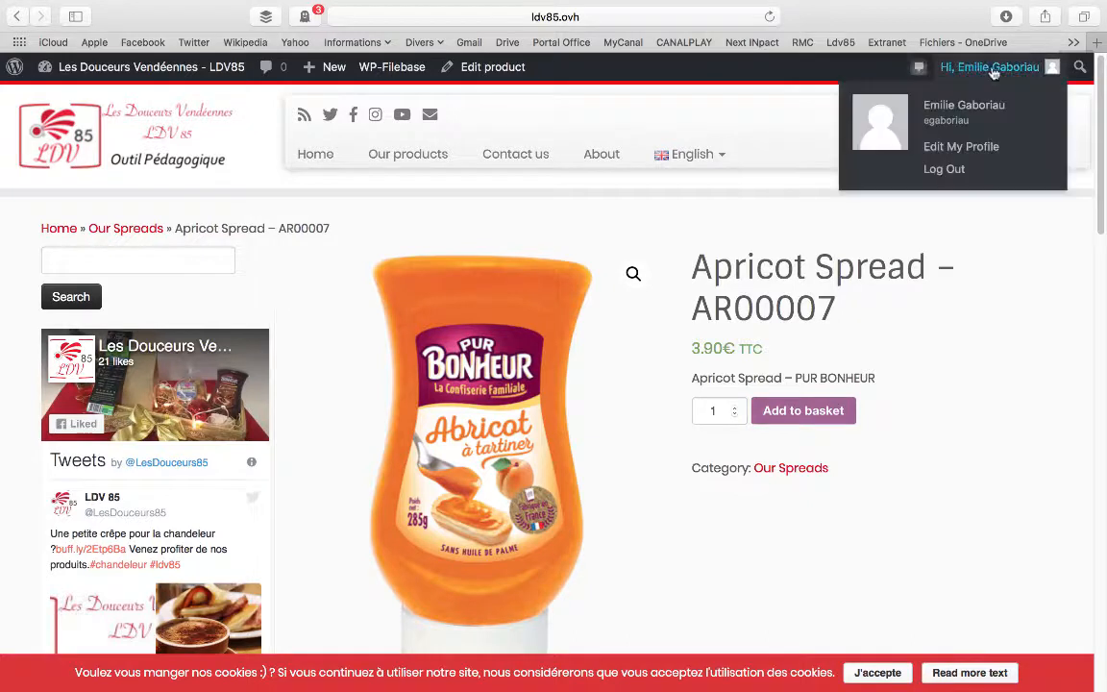
{"action": "left_click", "coordinate": [950, 172]}
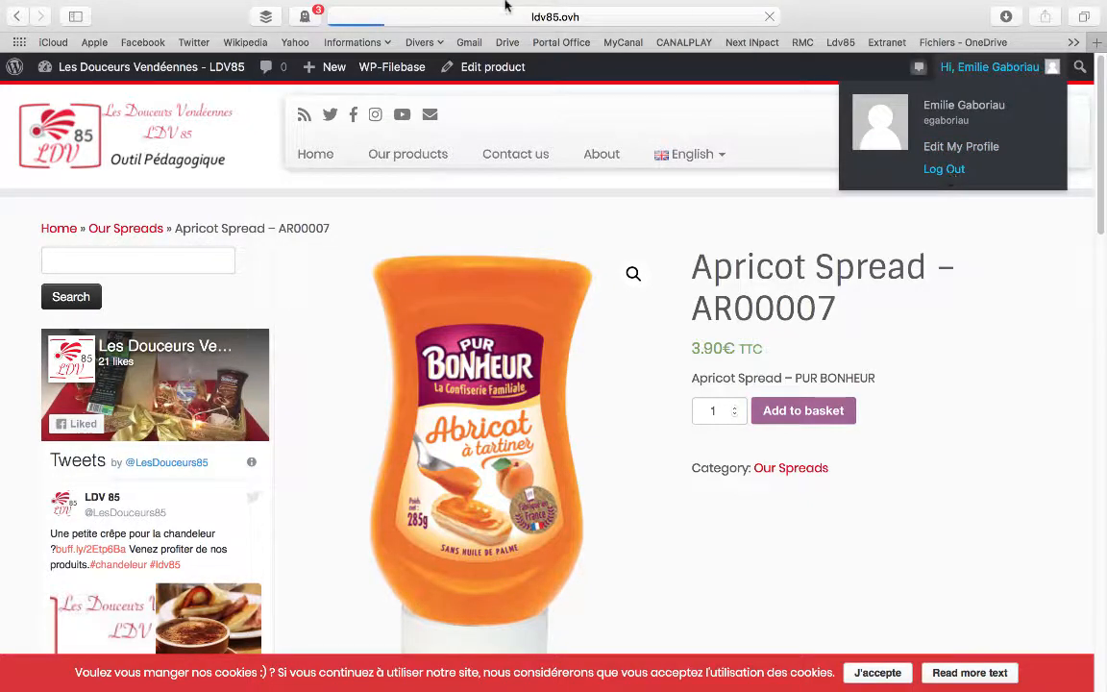
{"action": "mouse_move", "coordinate": [505, 5]}
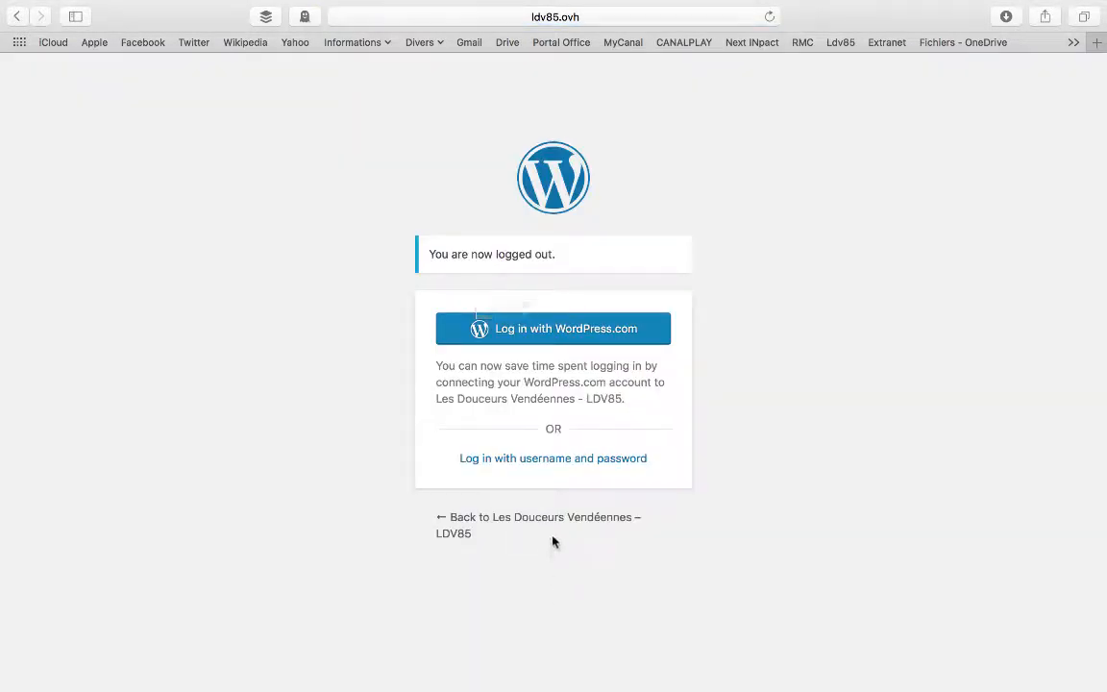
Go back to the Les Douceurs Vendéennes – LDV85 site and switch its language to Français
{"action": "left_click", "coordinate": [551, 524]}
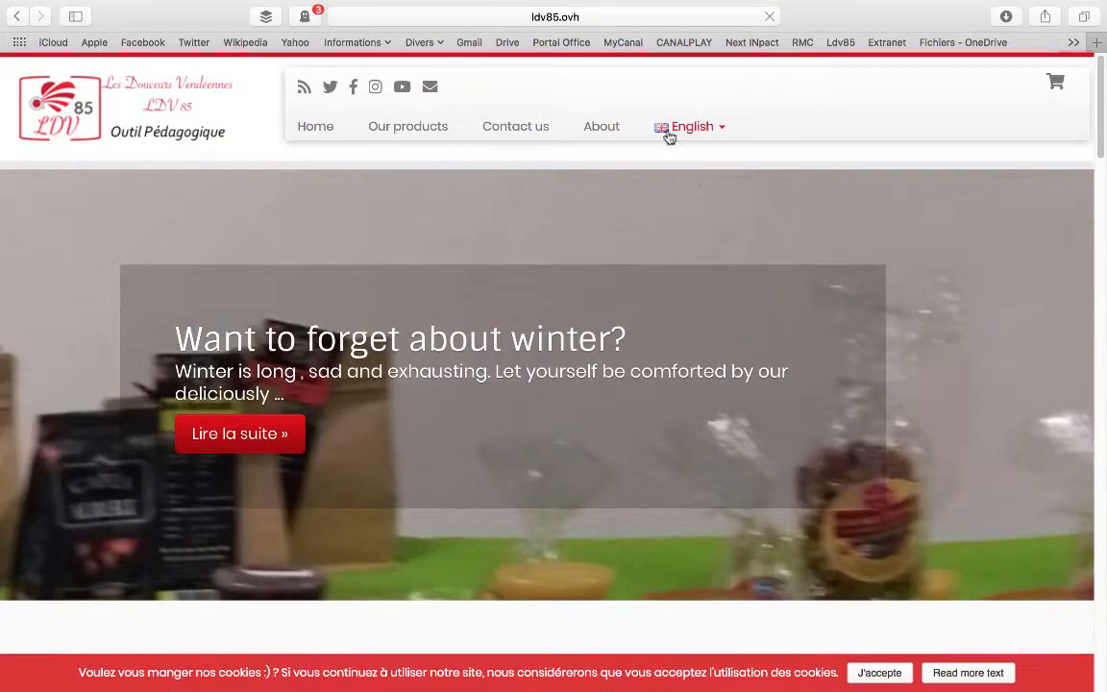
{"action": "left_click", "coordinate": [692, 139]}
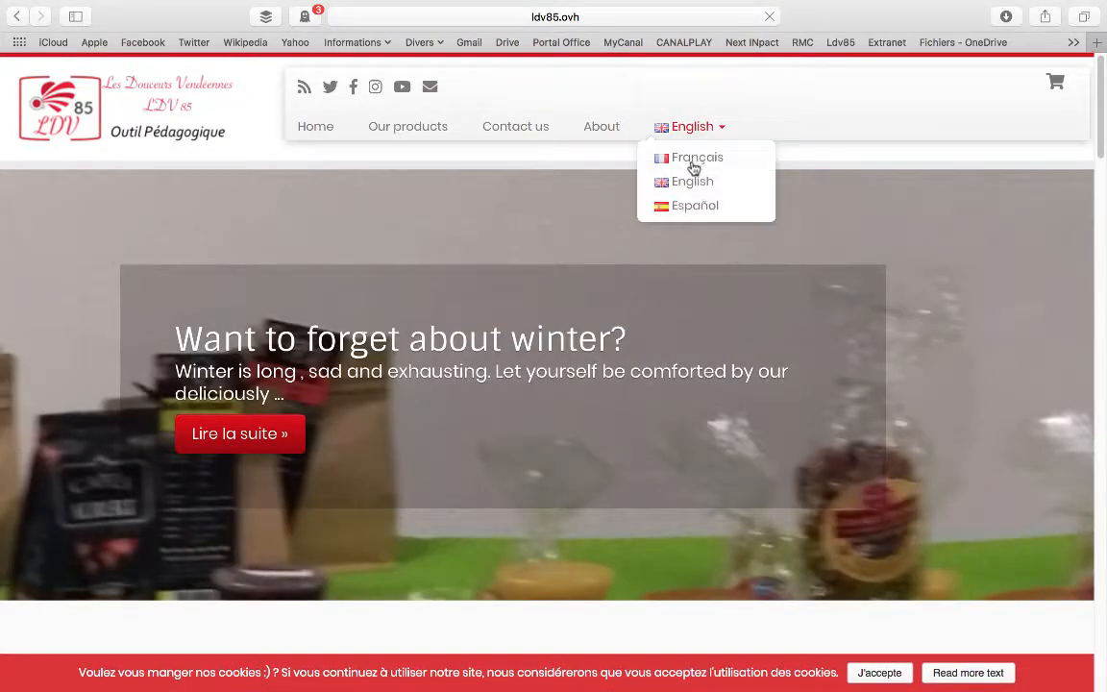
{"action": "left_click", "coordinate": [694, 165]}
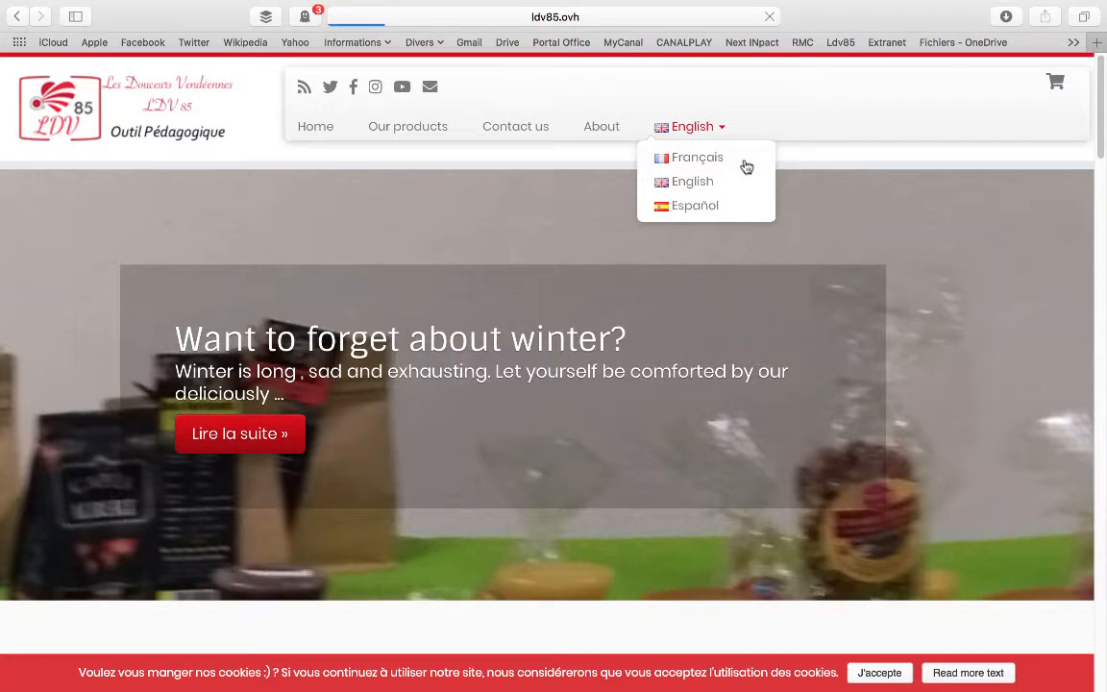